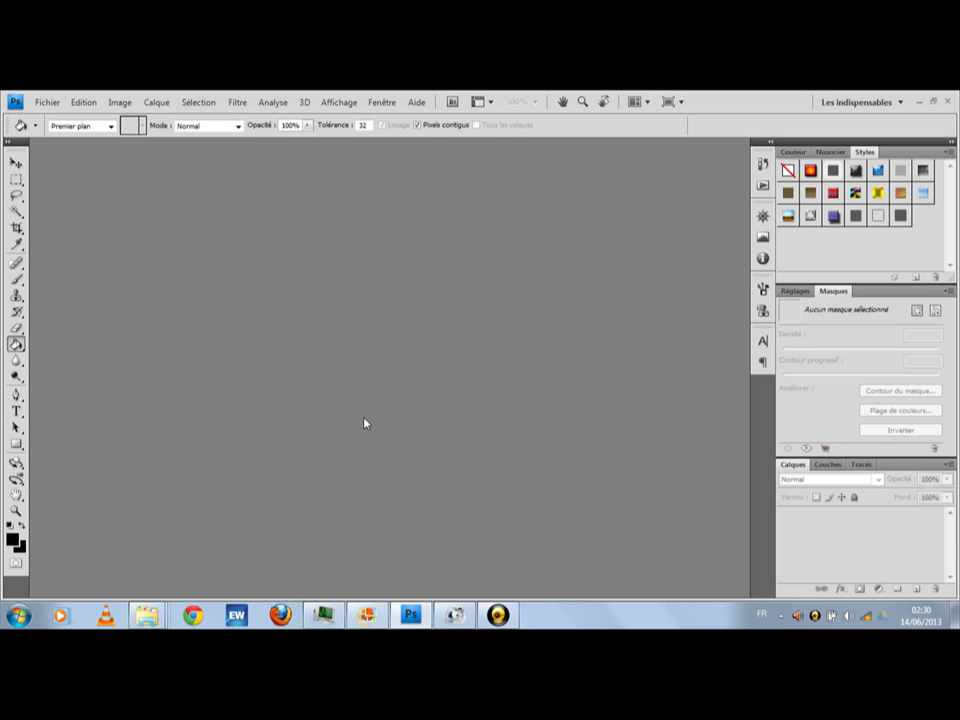
# Start a new document and set its width to 1366 mm.
pyautogui.click(43, 106)
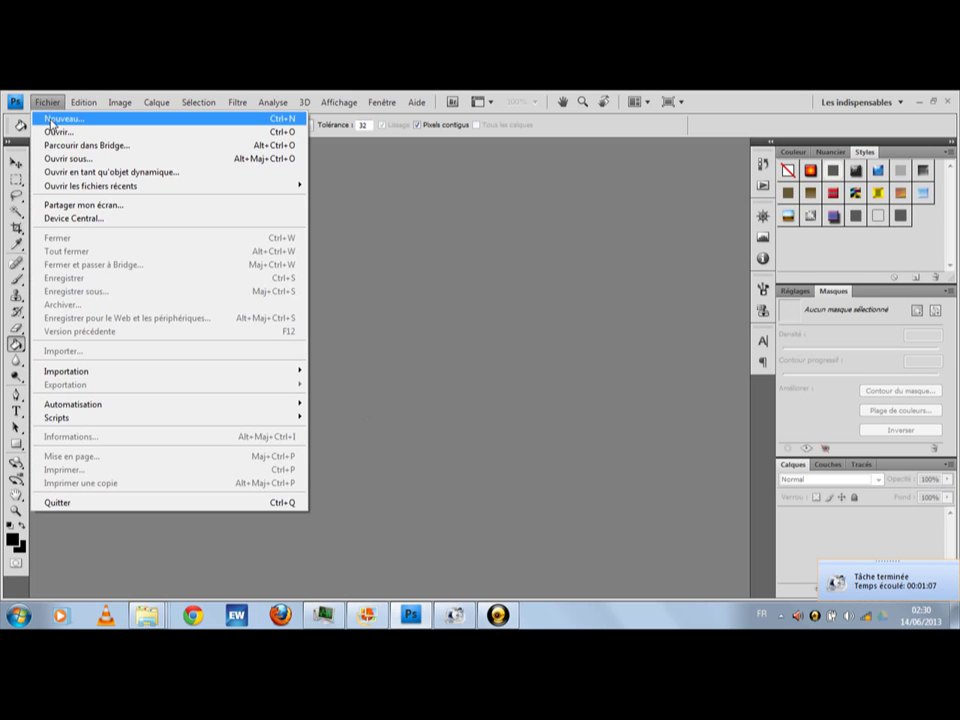
pyautogui.click(56, 118)
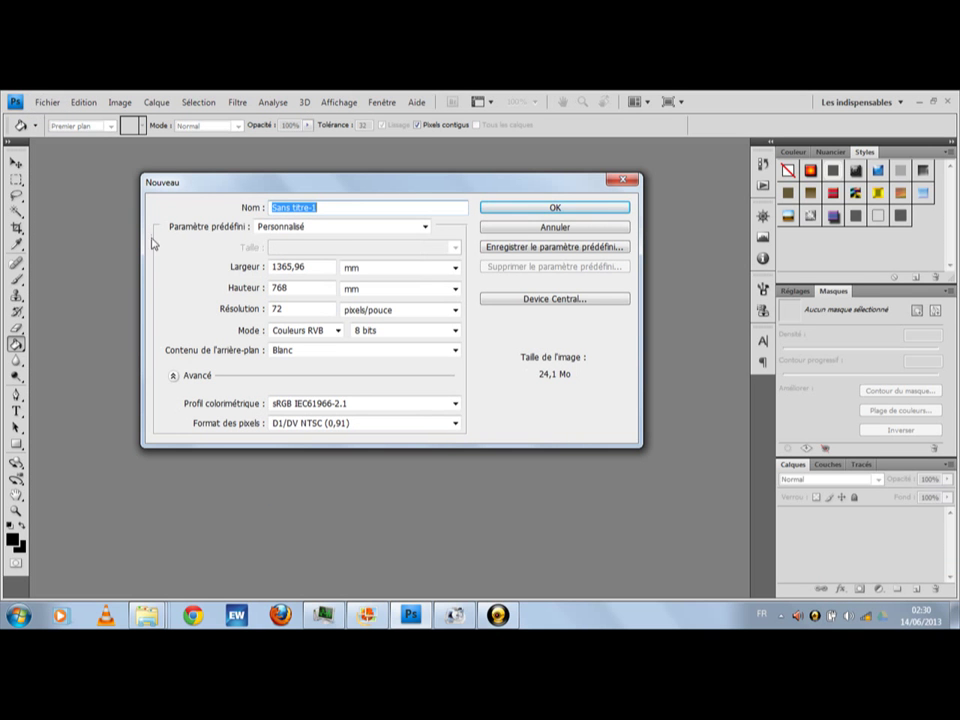
pyautogui.click(318, 267)
pyautogui.press('BackSpace')
pyautogui.press('BackSpace')
pyautogui.press('BackSpace')
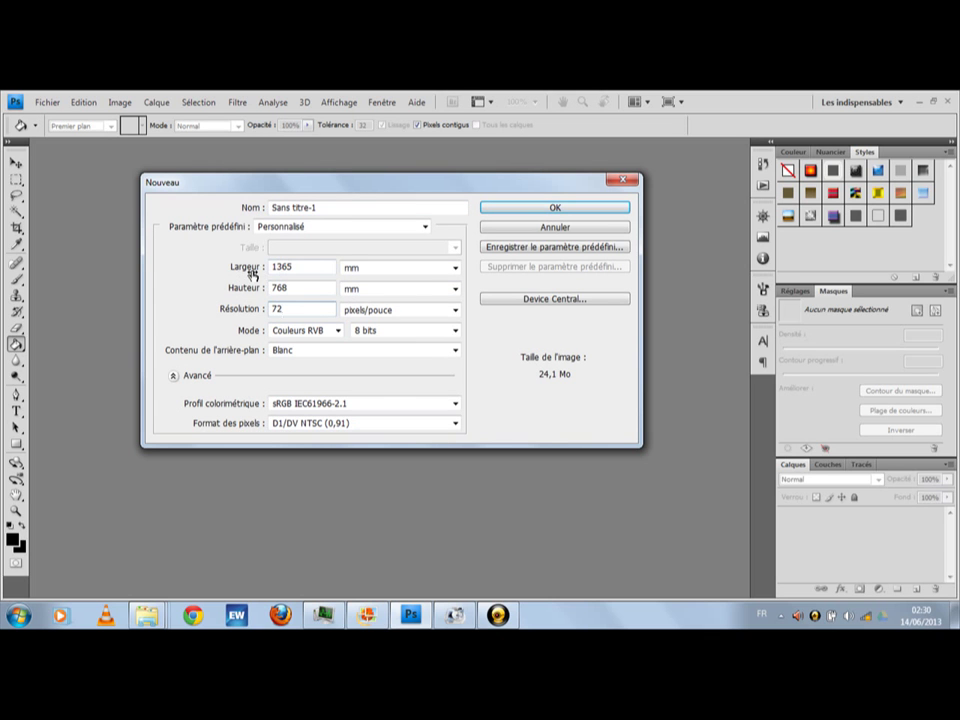
pyautogui.click(313, 267)
pyautogui.press('BackSpace')
pyautogui.write('6')
# Try creating the document as ARRIERE PLAN with the pixel format D1/DV PAL Grand écran (1,46), and close it.
pyautogui.moveTo(318, 207); pyautogui.dragTo(201, 207)
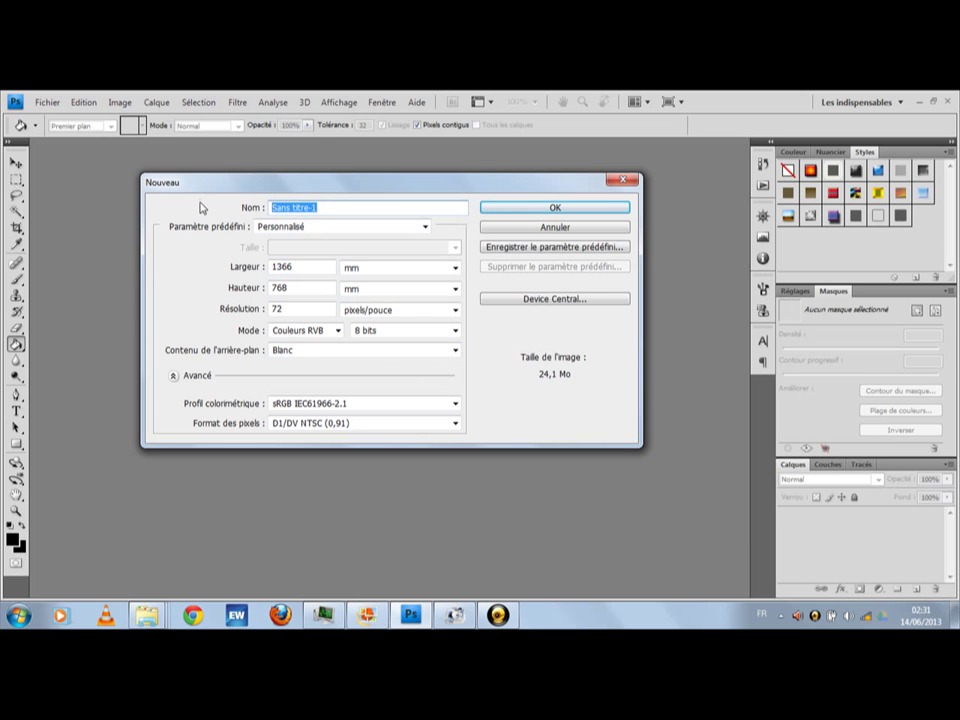
pyautogui.write('ARRIERE PLAN')
pyautogui.click(455, 423)
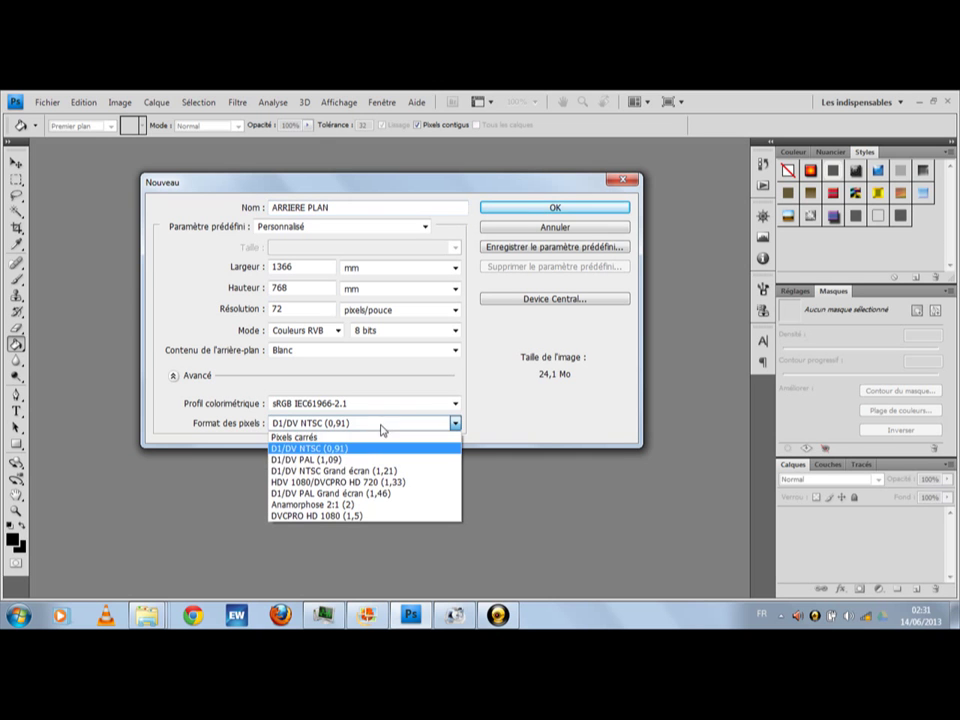
pyautogui.click(324, 494)
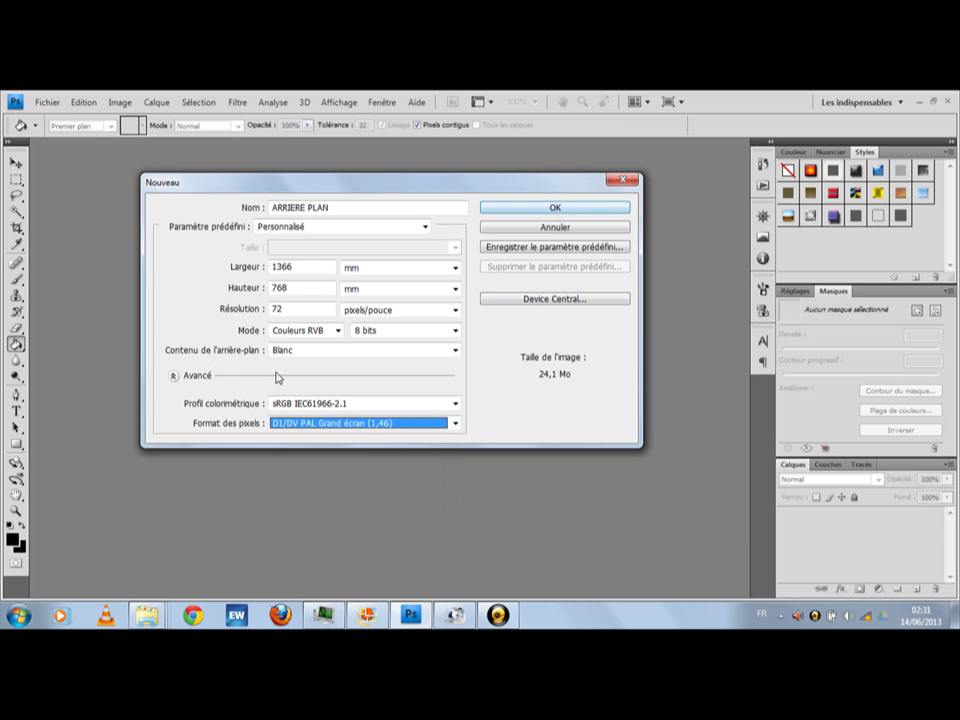
pyautogui.click(181, 378)
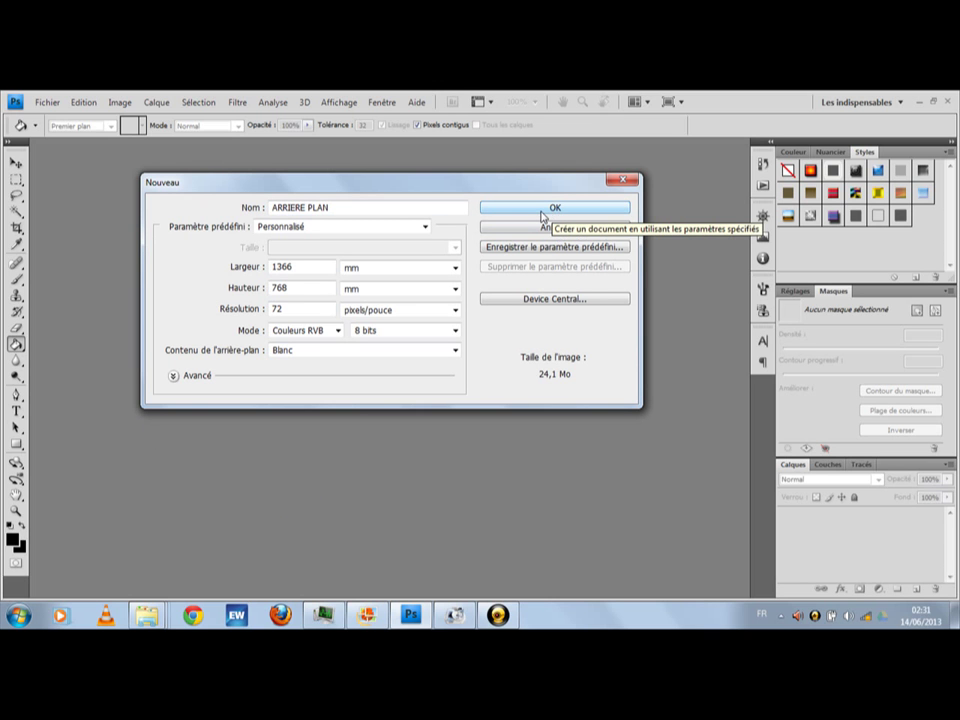
pyautogui.click(542, 215)
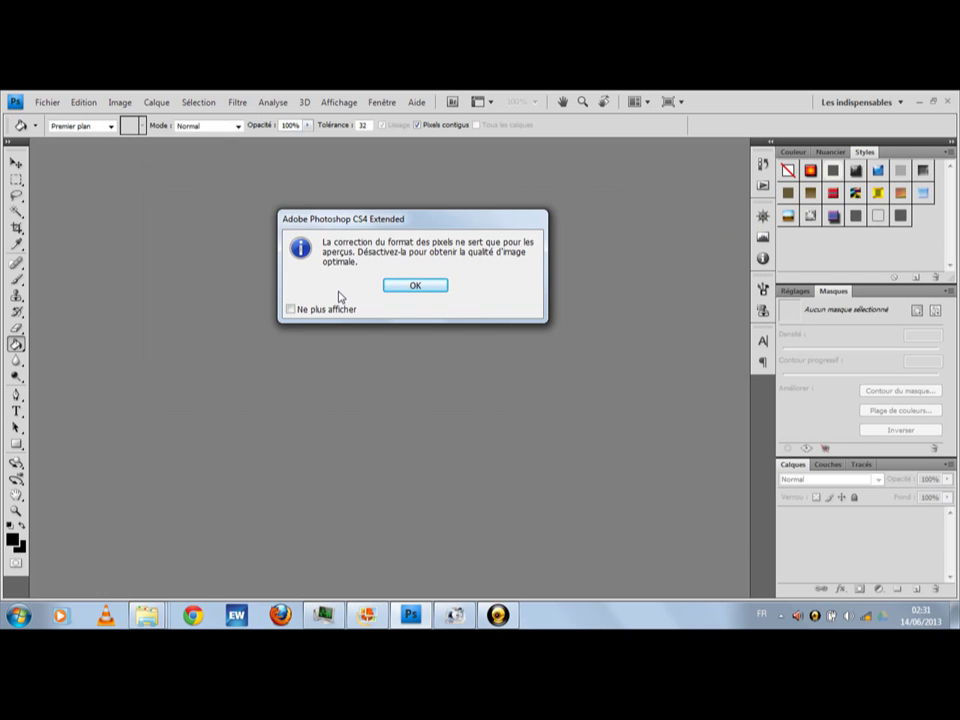
pyautogui.press('Return')
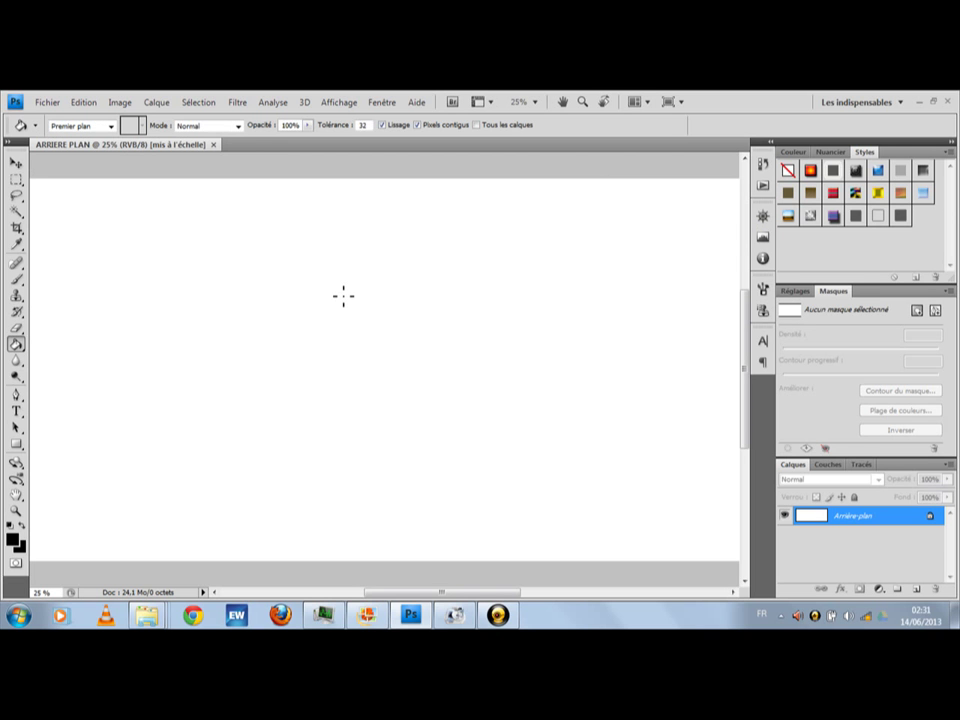
pyautogui.hotkey('ctrl', '-')
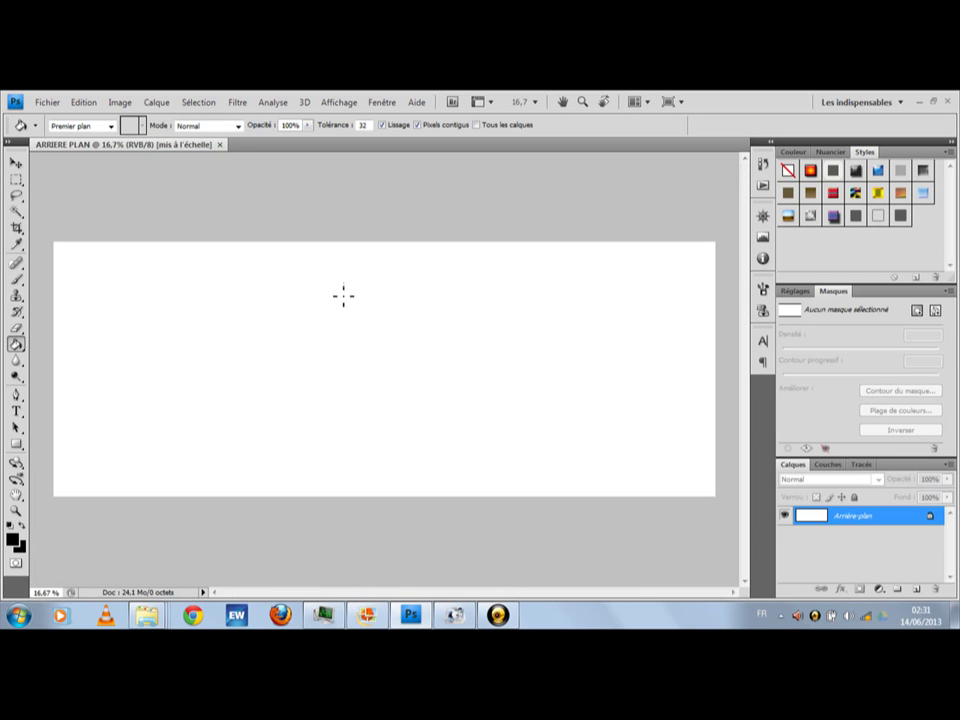
pyautogui.click(221, 144)
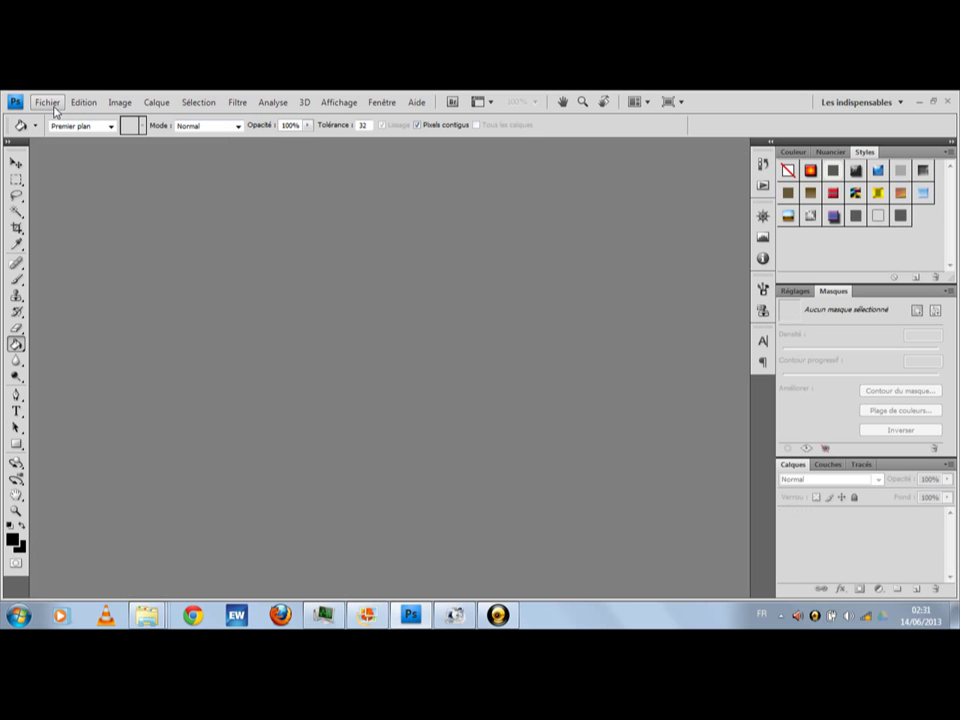
# Set up a new document with a width of 1366 mm and the pixel format D1/DV NTSC (0,91).
pyautogui.hotkey('ctrl', 'n')
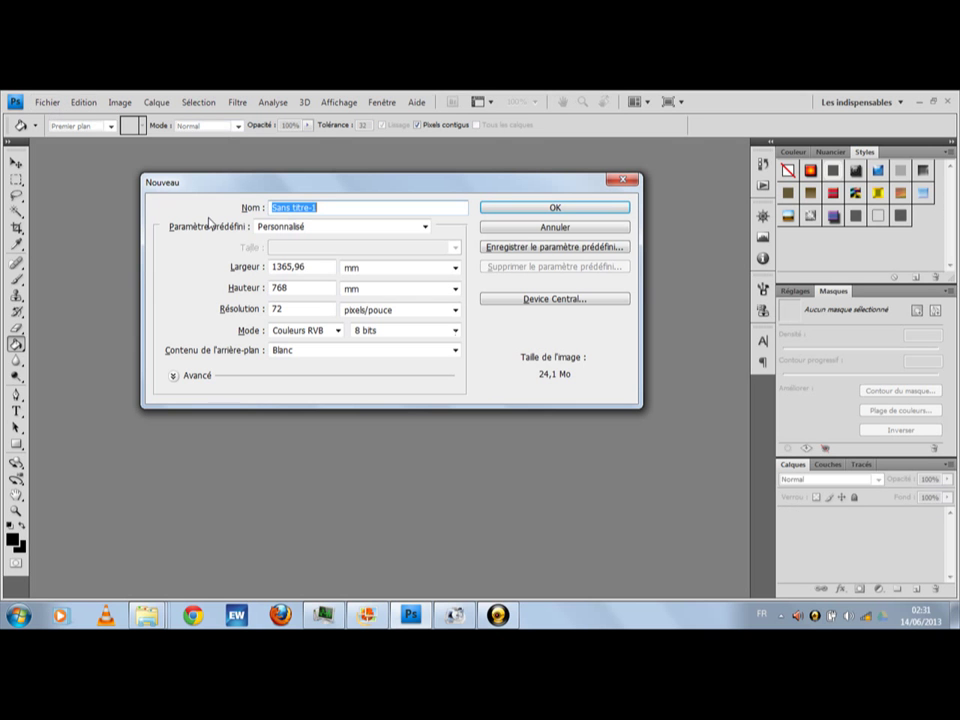
pyautogui.click(310, 266)
pyautogui.moveTo(310, 266); pyautogui.dragTo(289, 268)
pyautogui.write('6')
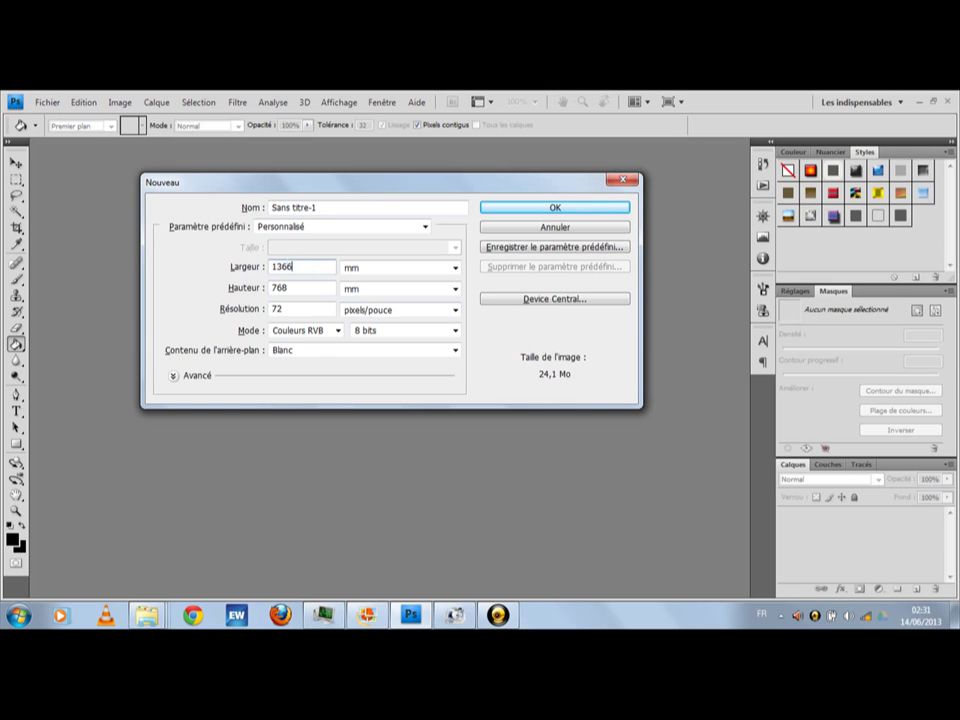
pyautogui.click(199, 375)
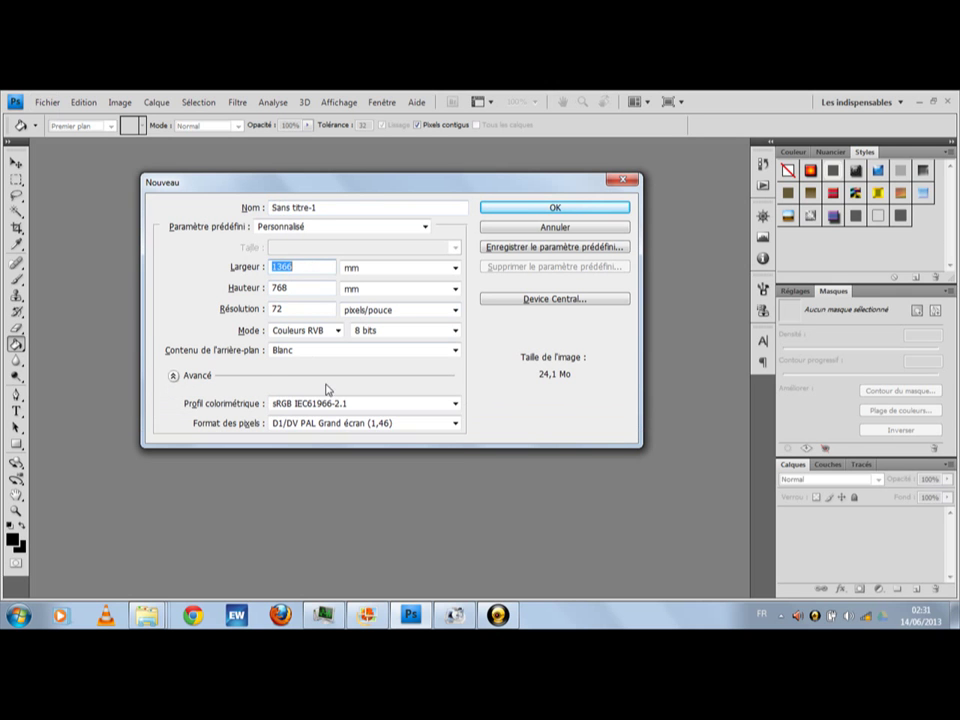
pyautogui.click(362, 423)
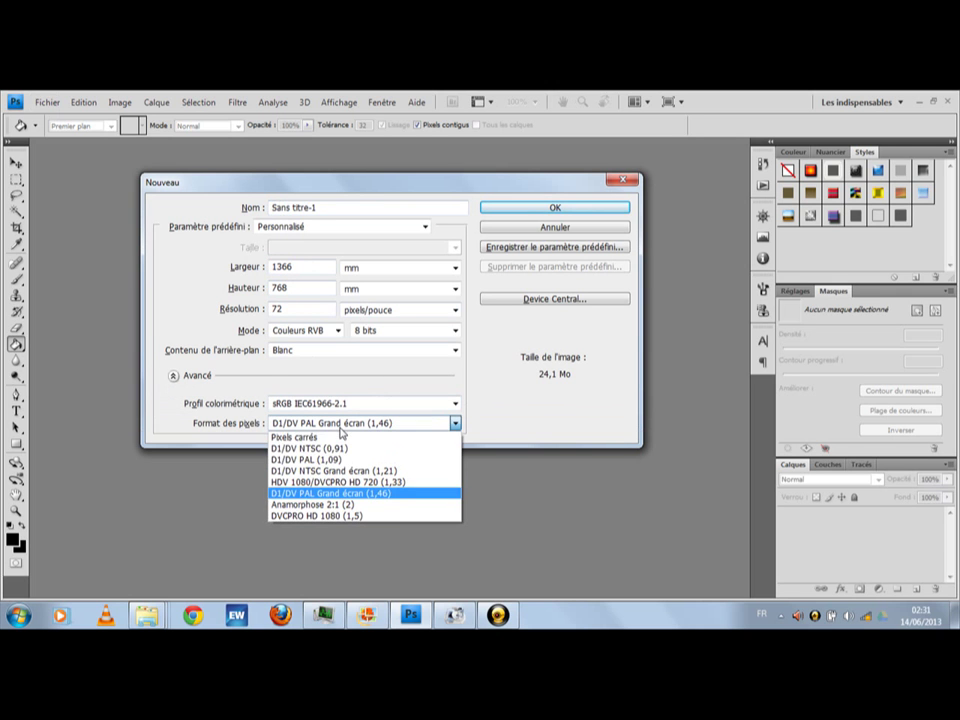
pyautogui.click(310, 448)
pyautogui.click(174, 375)
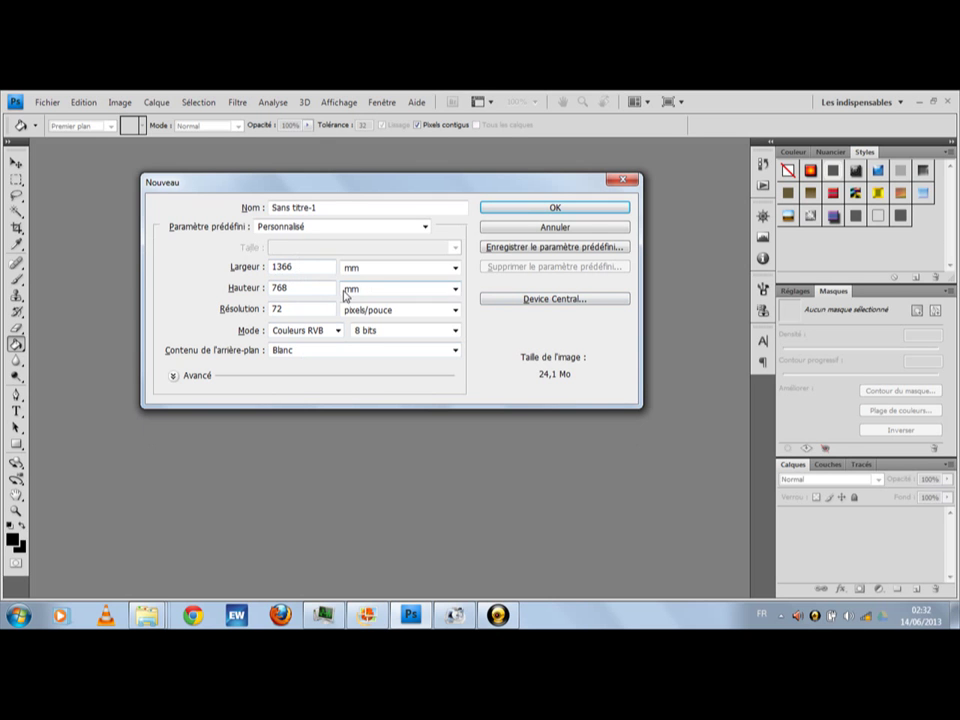
# Name the document "arriere plan" and create it, choosing not to show the pixel format notice again.
pyautogui.click(245, 212)
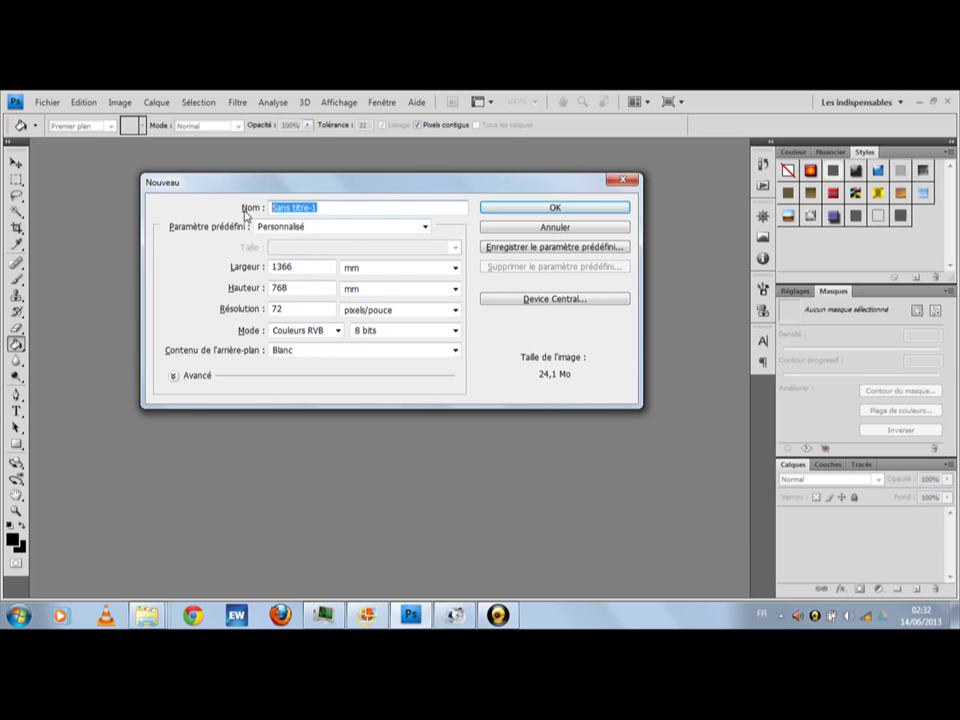
pyautogui.write('arriere plan')
pyautogui.press('Return')
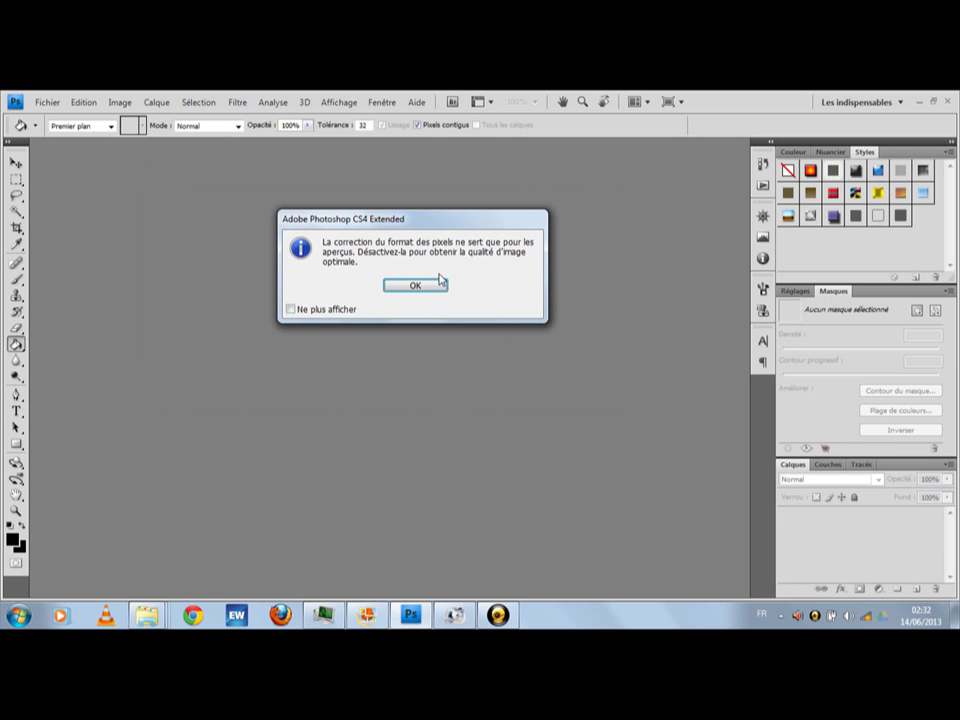
pyautogui.click(344, 311)
pyautogui.press('Return')
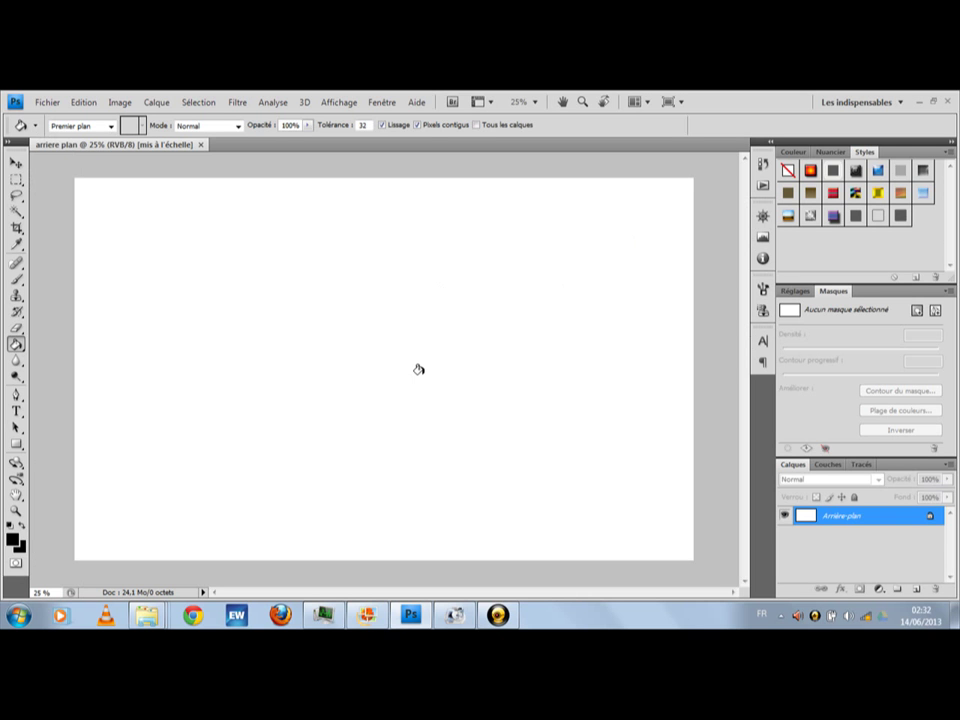
pyautogui.doubleClick(893, 517)
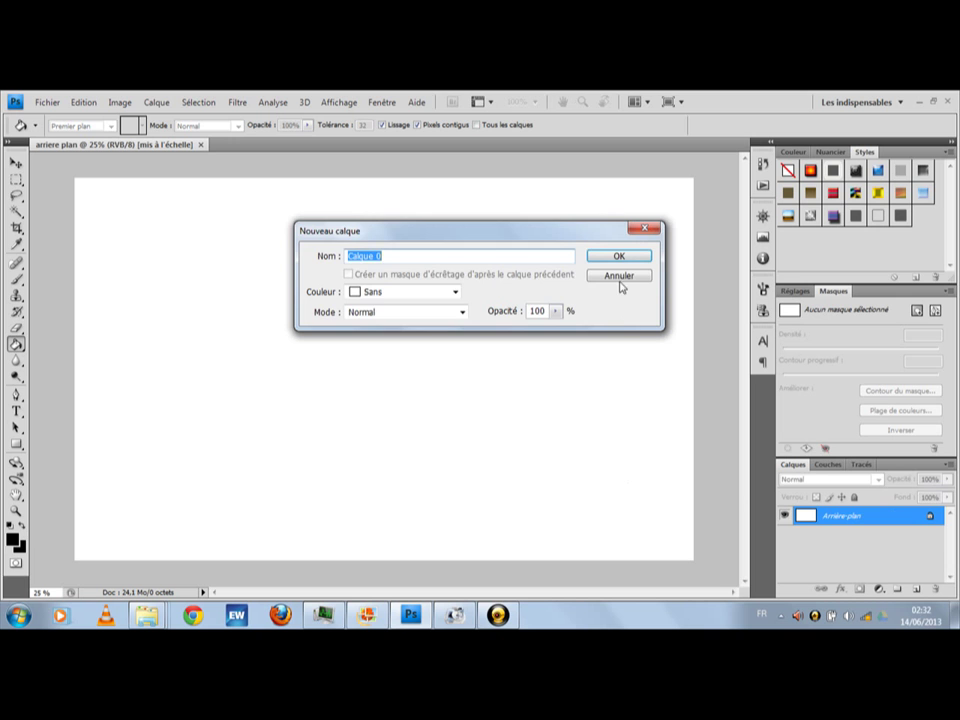
pyautogui.press('Escape')
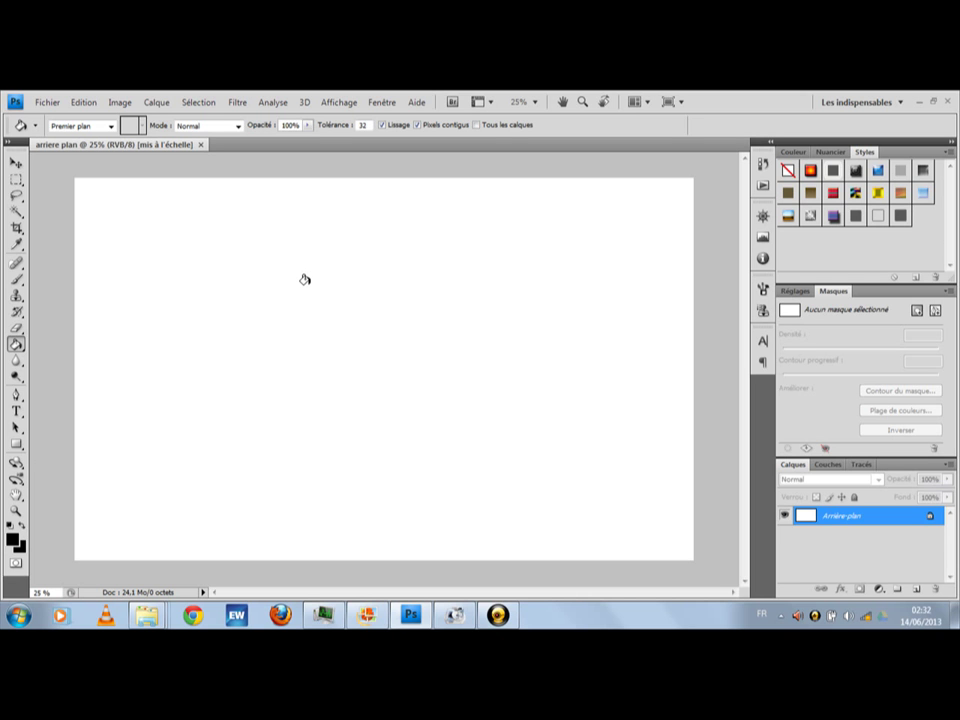
pyautogui.doubleClick(876, 521)
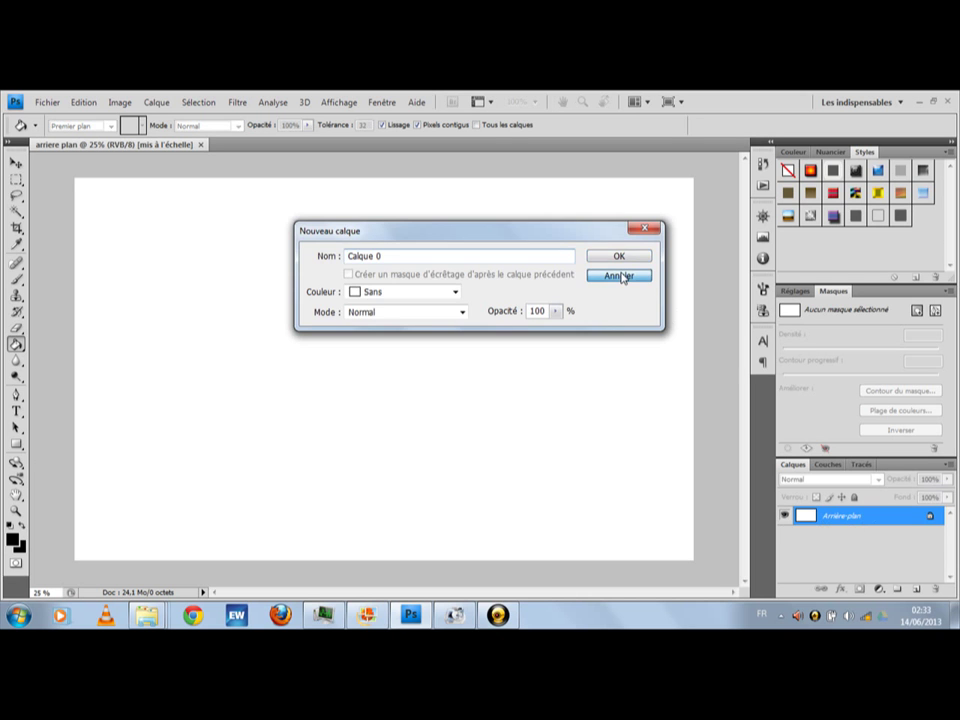
pyautogui.click(619, 276)
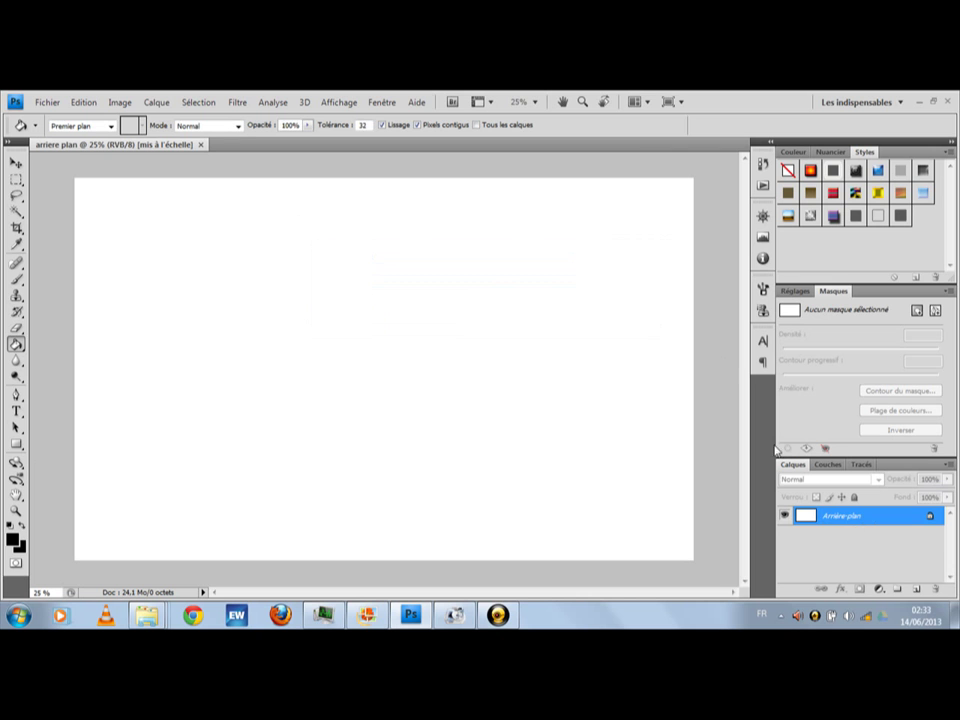
# Convert the locked background into a regular layer, keeping the default layer settings.
pyautogui.doubleClick(886, 523)
pyautogui.press('Return')
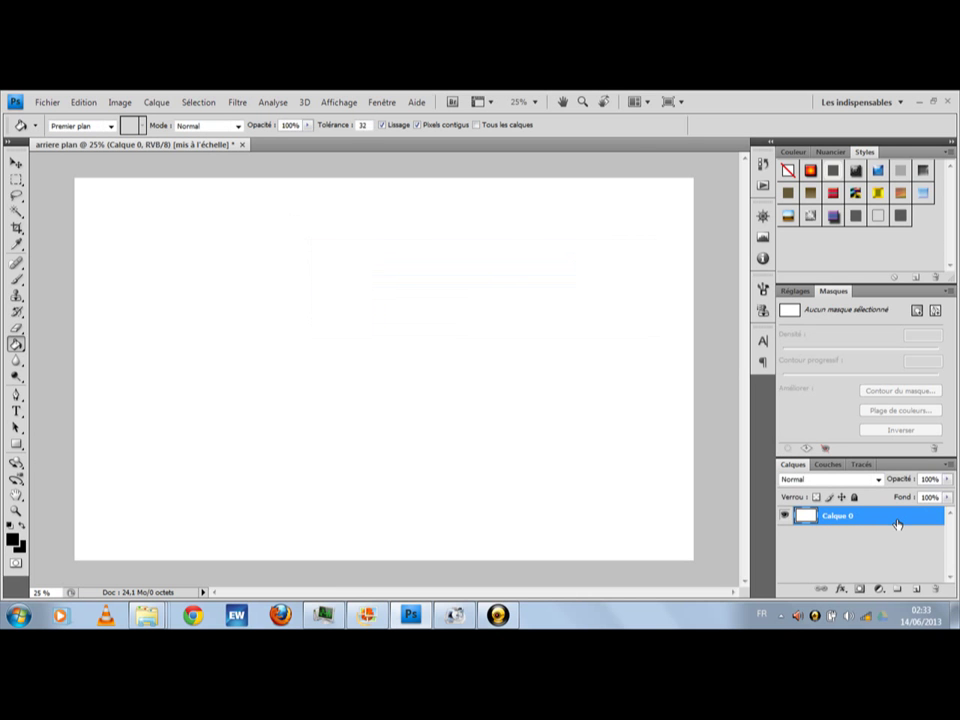
pyautogui.doubleClick(897, 523)
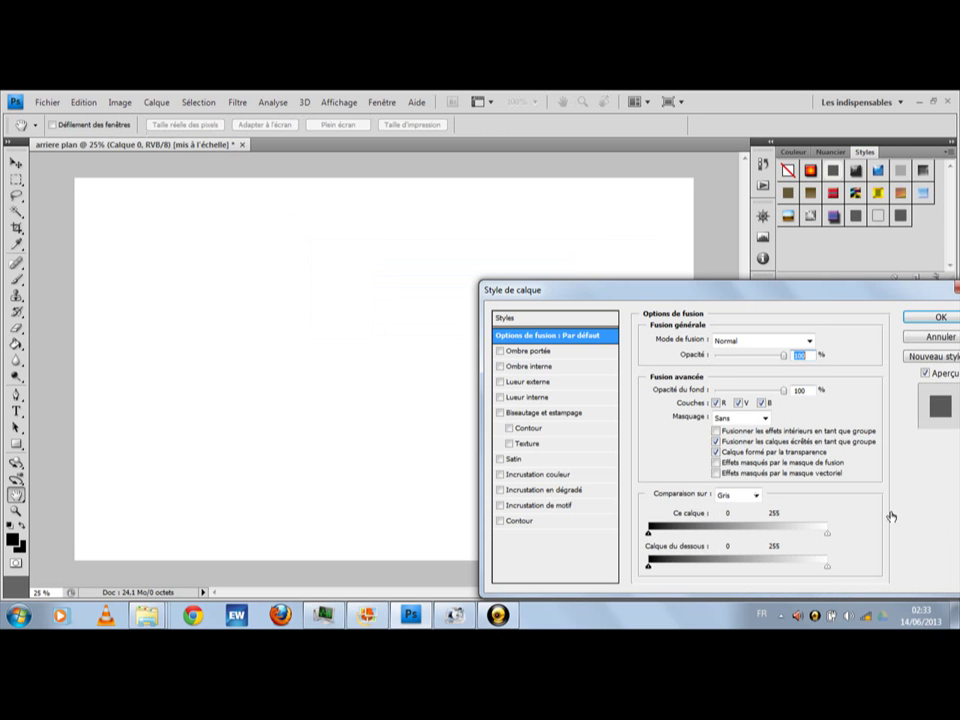
pyautogui.moveTo(826, 298); pyautogui.dragTo(755, 216)
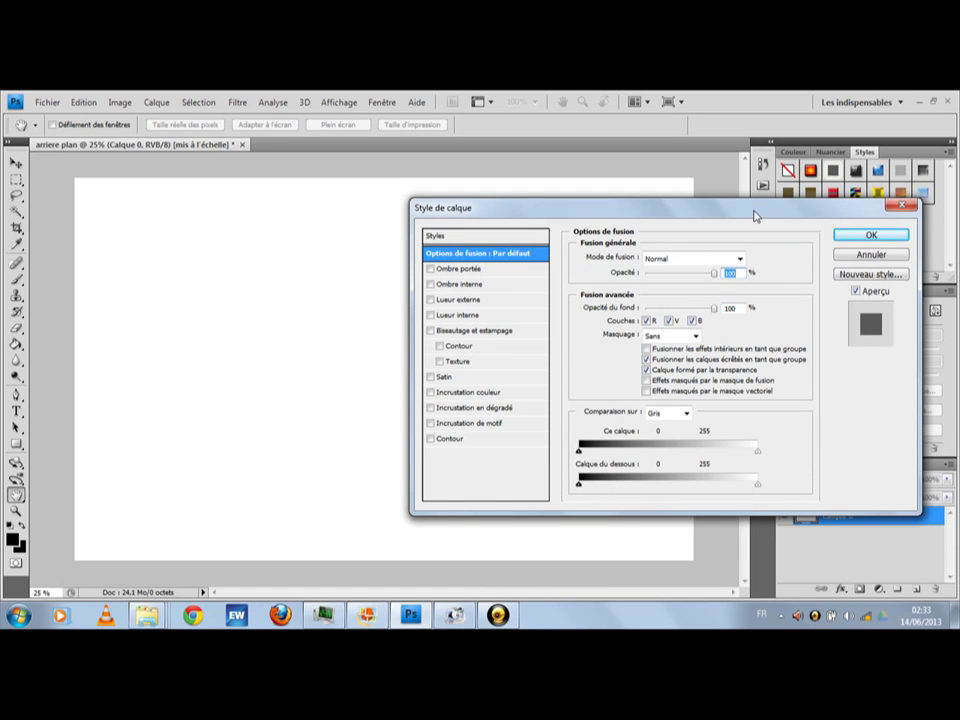
pyautogui.click(871, 254)
# Try filling the layer with the black foreground colour using the Paint Bucket, and undo the fill.
pyautogui.click(15, 345)
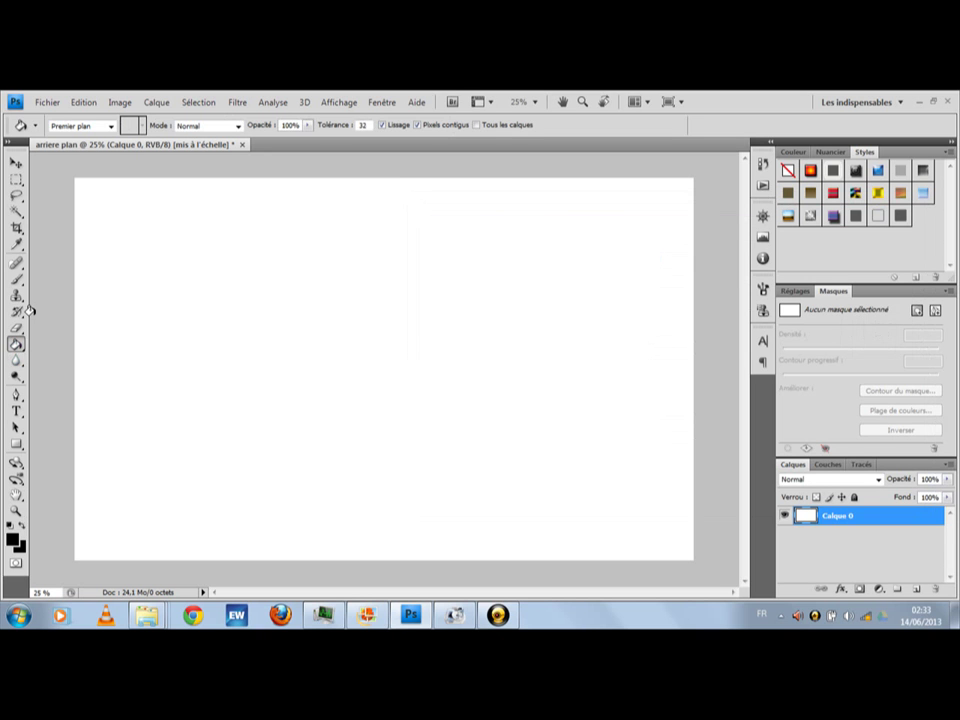
pyautogui.click(250, 321)
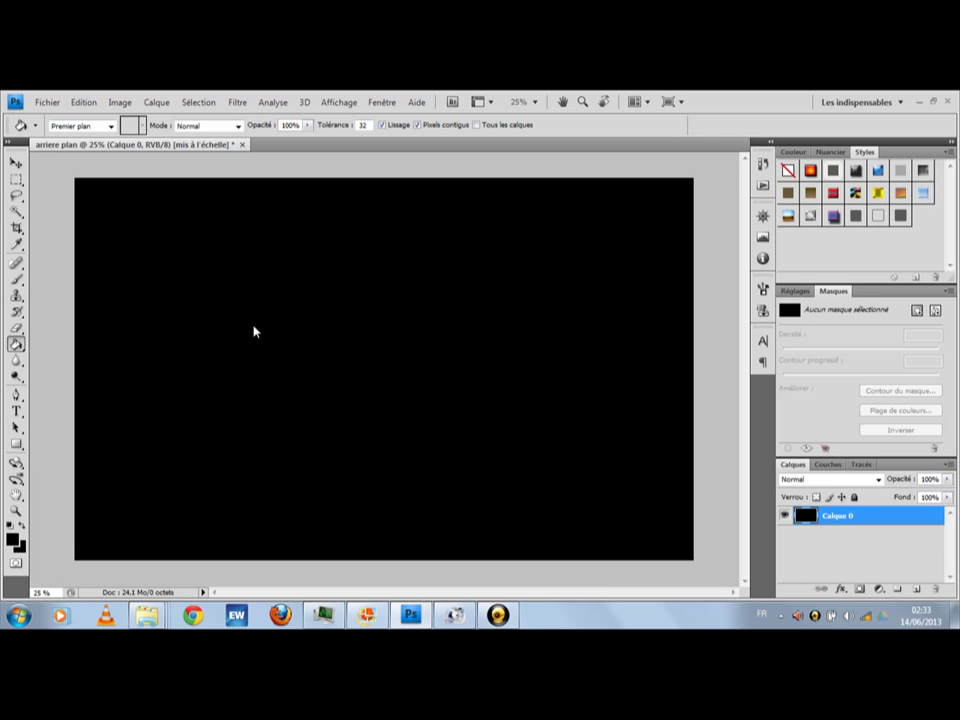
pyautogui.hotkey('ctrl', 'z')
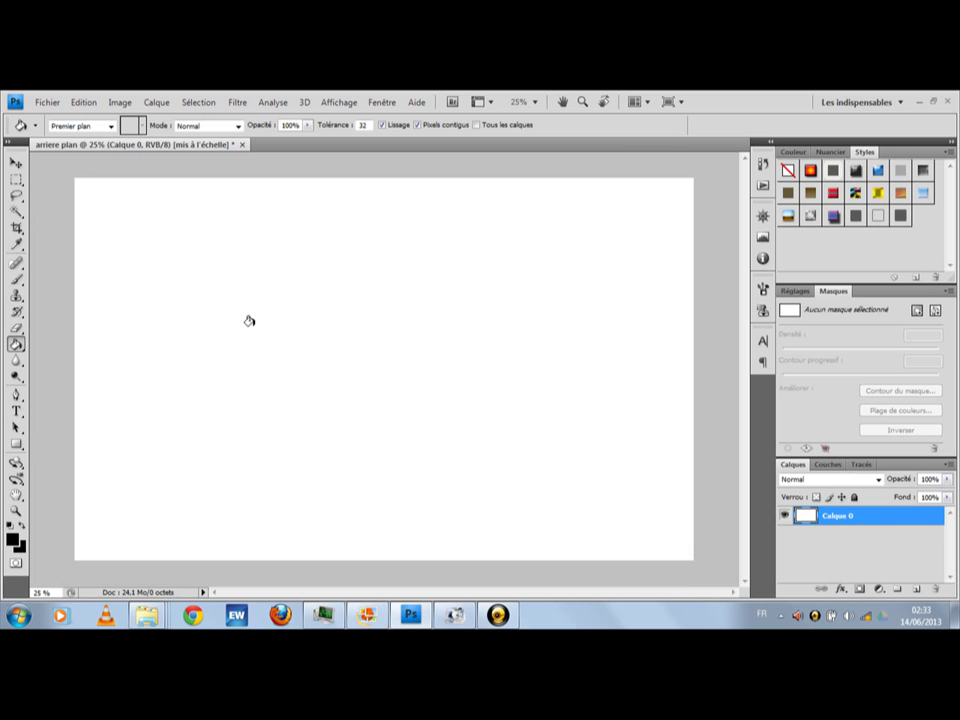
# Apply a black colour overlay (000000) in Normal mode at 100% opacity to the background layer through its blending options.
pyautogui.doubleClick(879, 522)
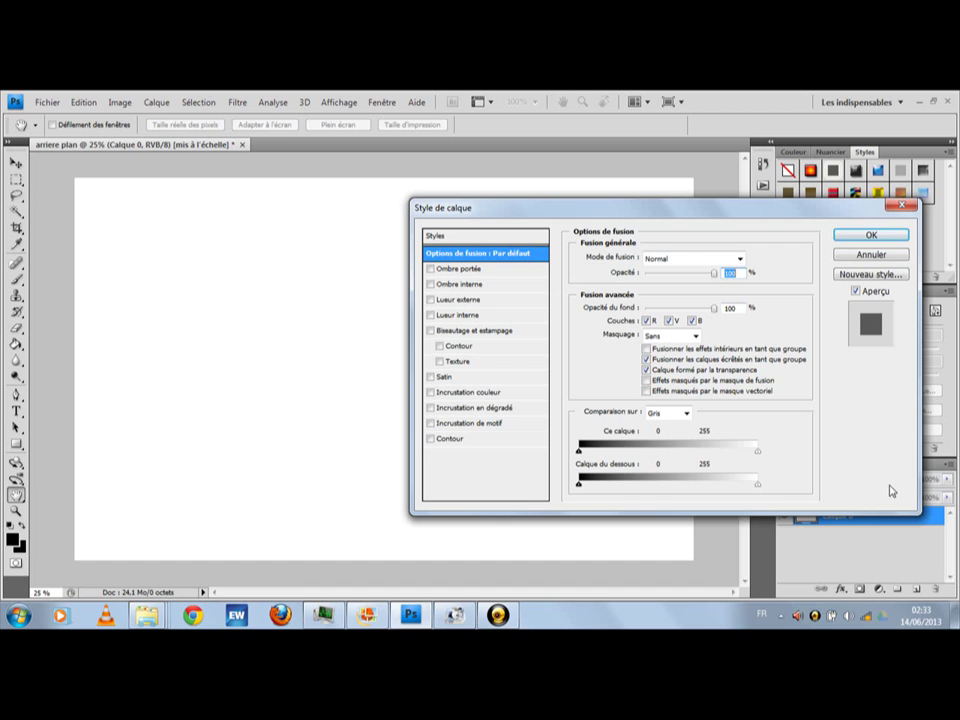
pyautogui.click(870, 256)
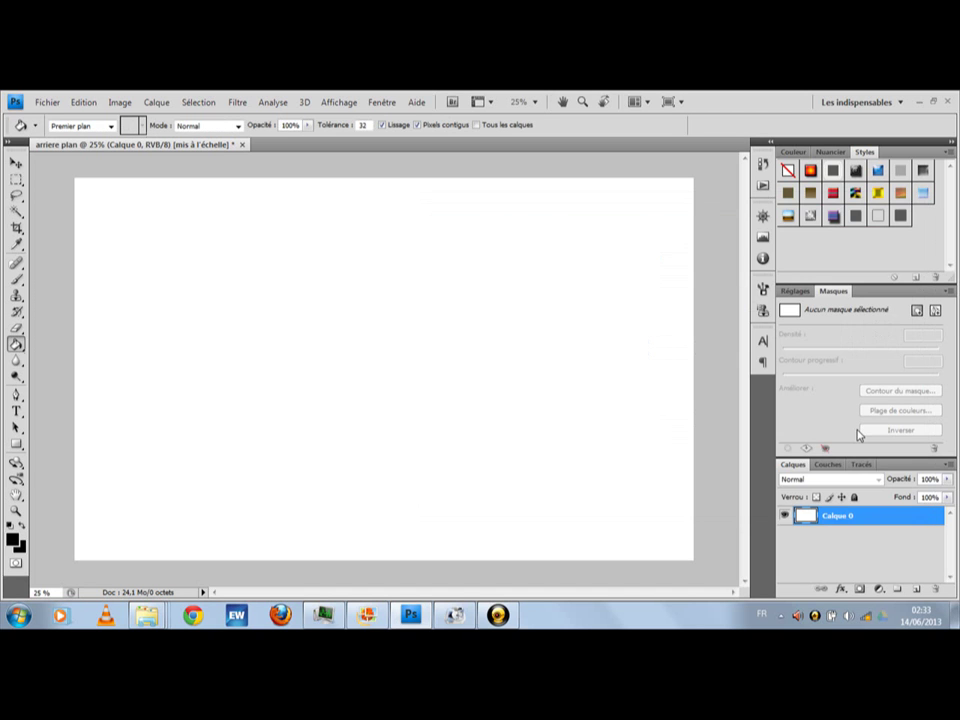
pyautogui.rightClick(870, 517)
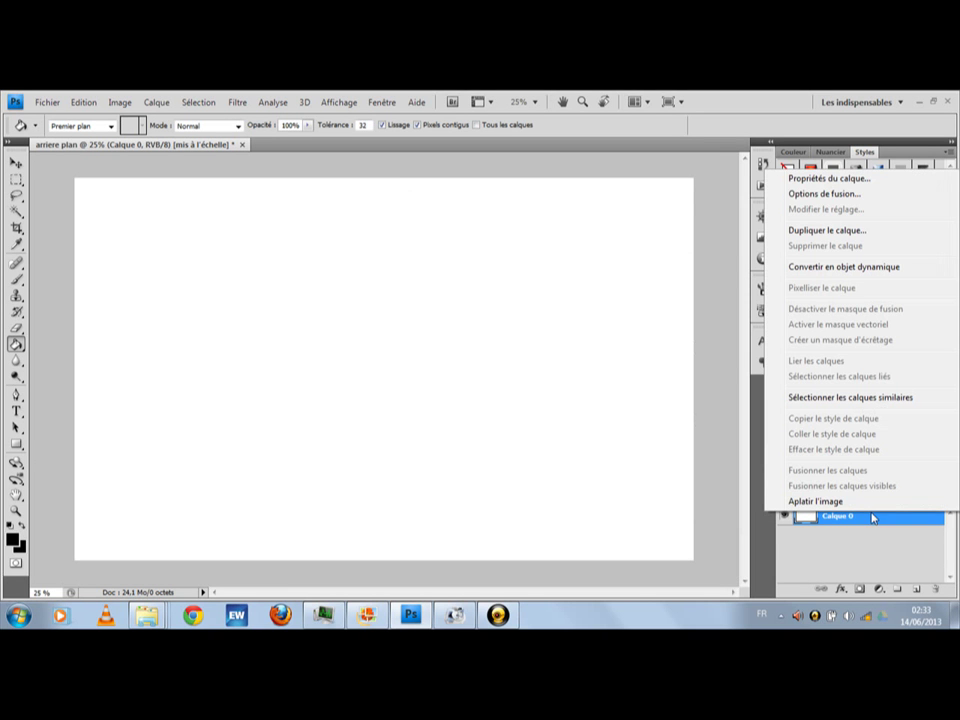
pyautogui.click(824, 198)
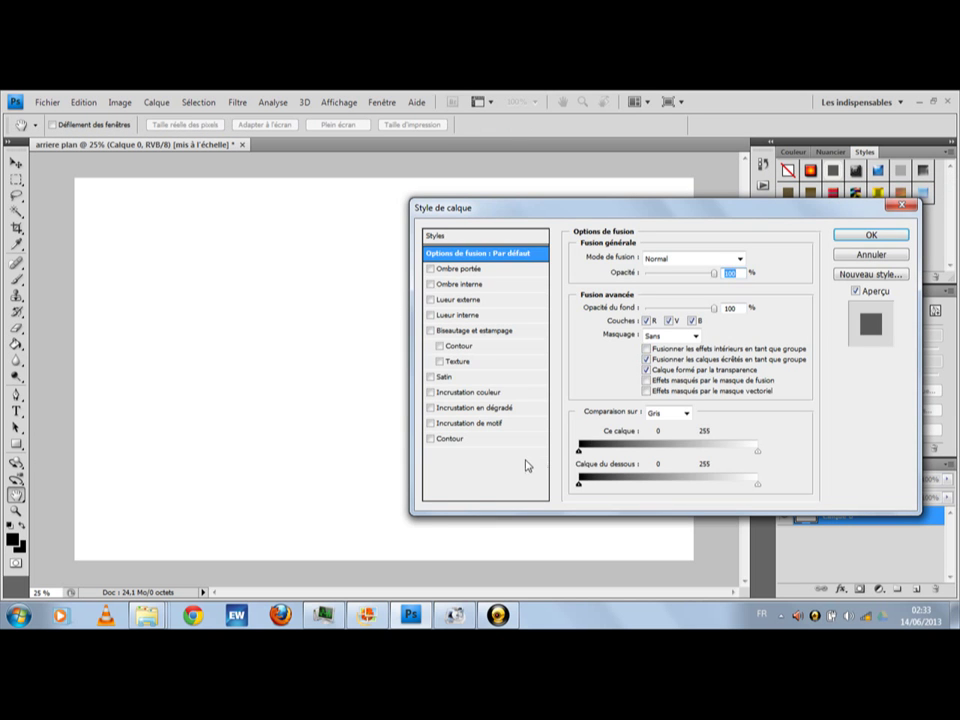
pyautogui.click(466, 392)
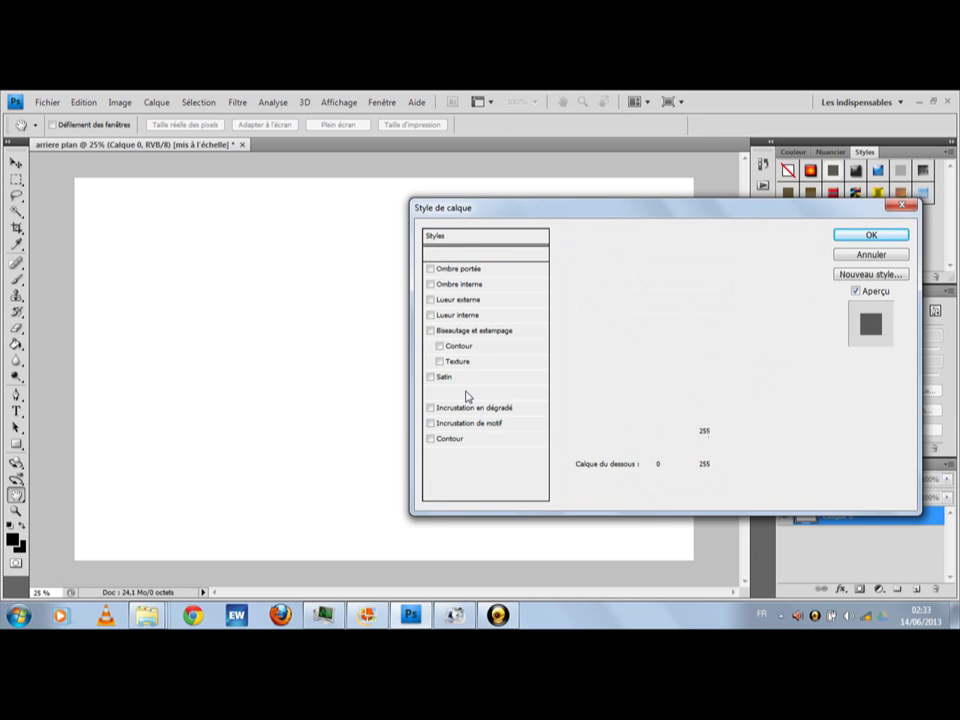
pyautogui.click(753, 258)
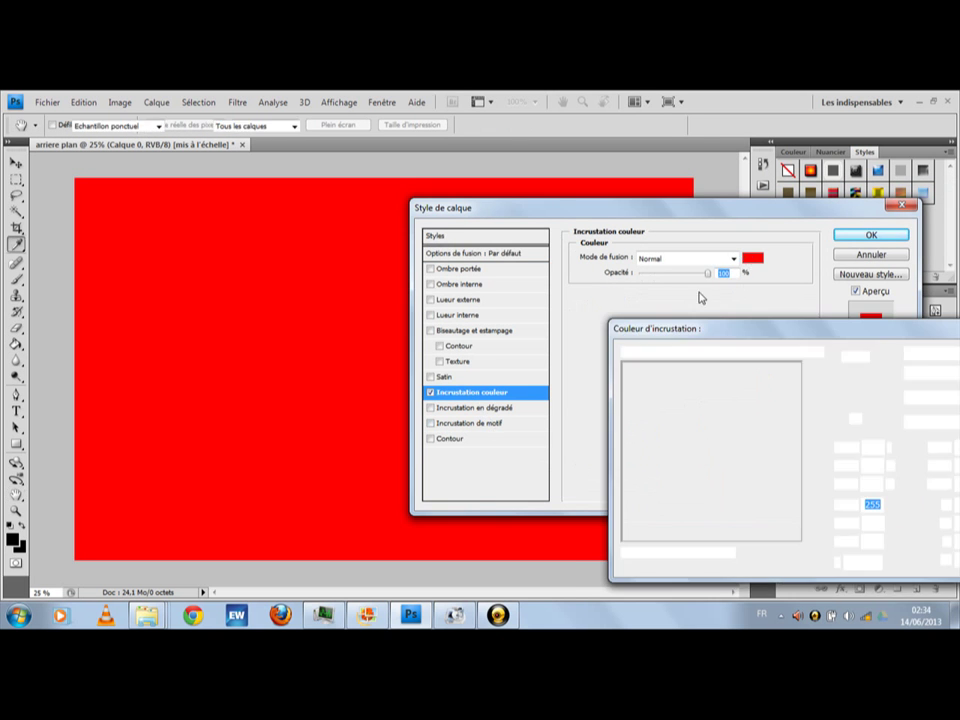
pyautogui.moveTo(624, 538); pyautogui.dragTo(591, 578)
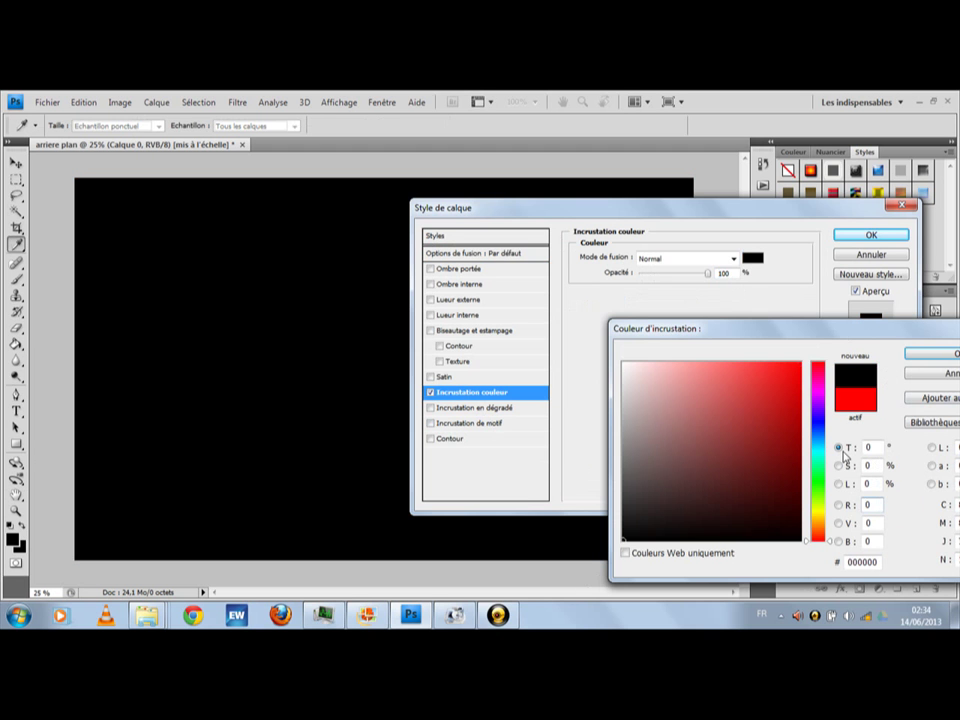
pyautogui.click(947, 358)
pyautogui.moveTo(720, 208); pyautogui.dragTo(507, 177)
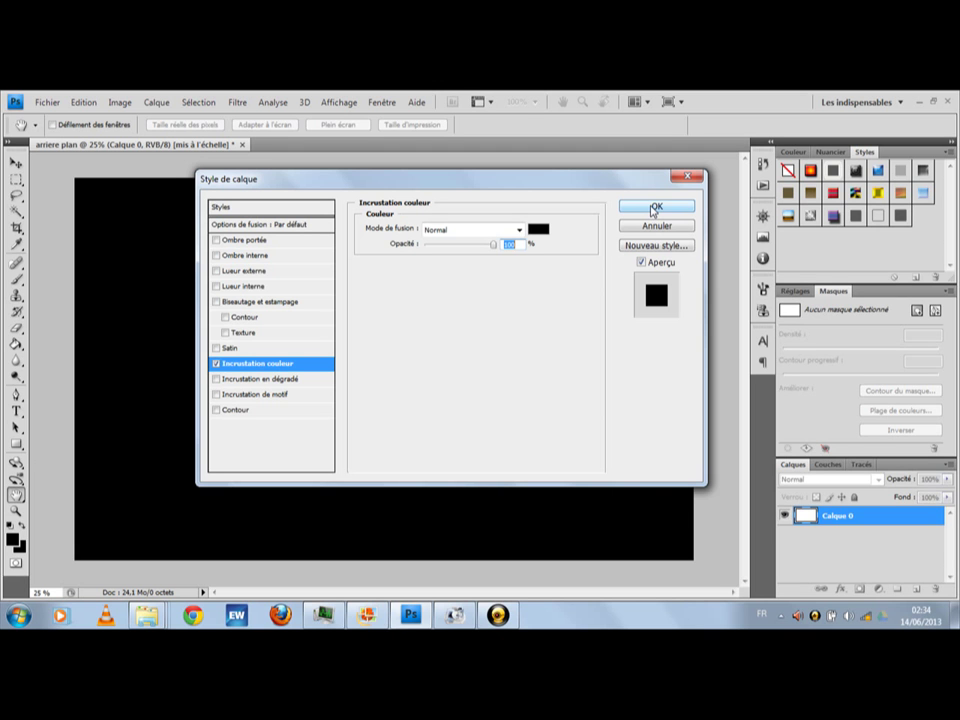
pyautogui.press('g')
pyautogui.click(655, 207)
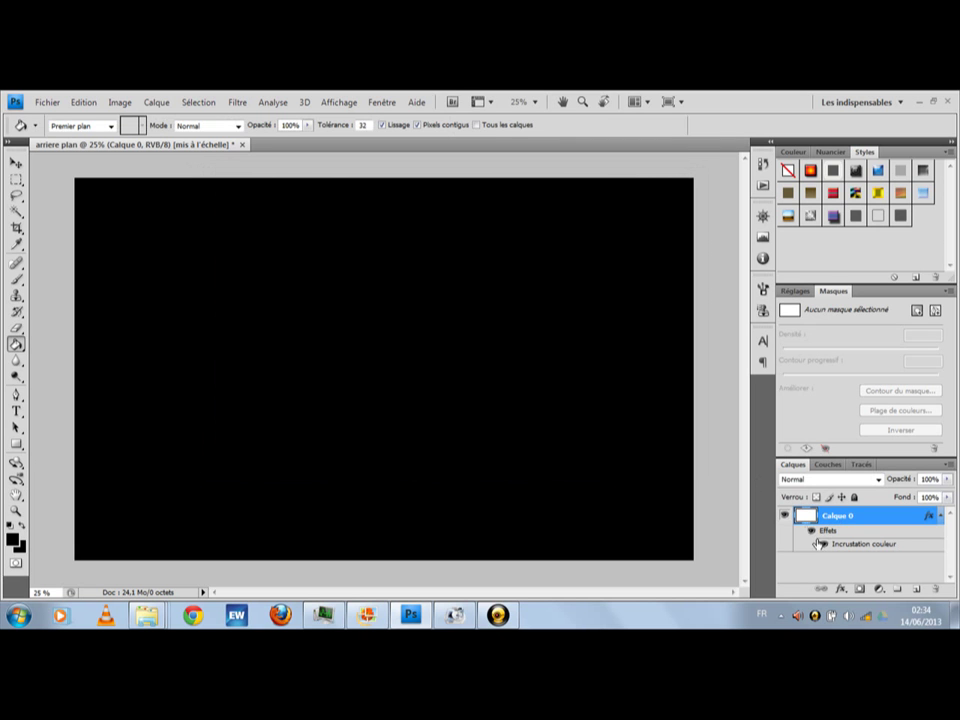
# Compare the canvas with the layer's effects hidden and shown, and collapse the layer's effects list.
pyautogui.click(941, 516)
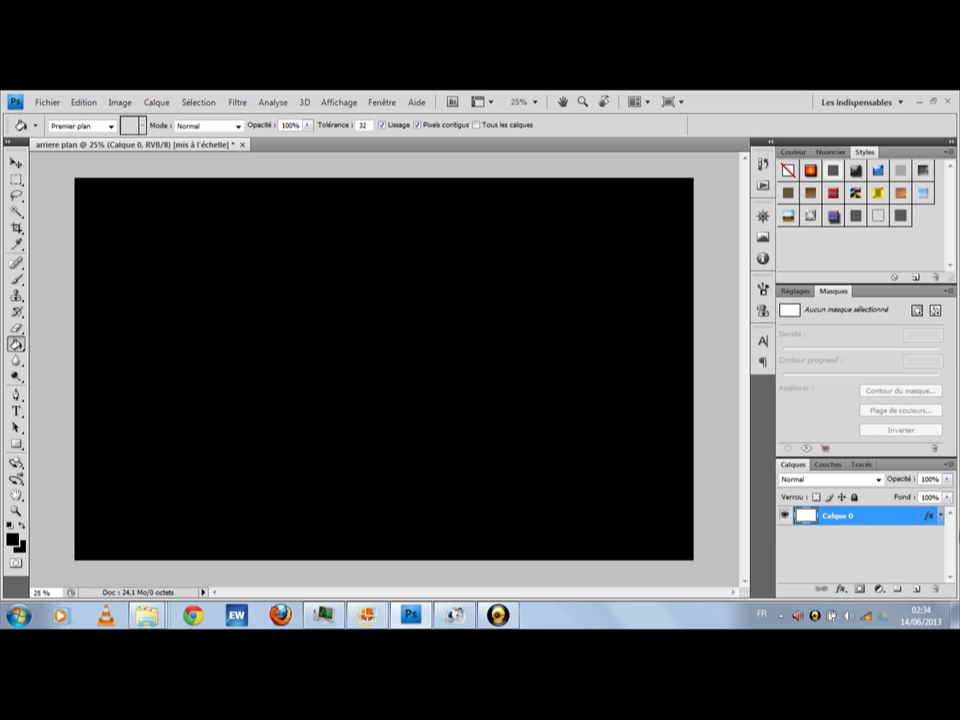
pyautogui.click(940, 515)
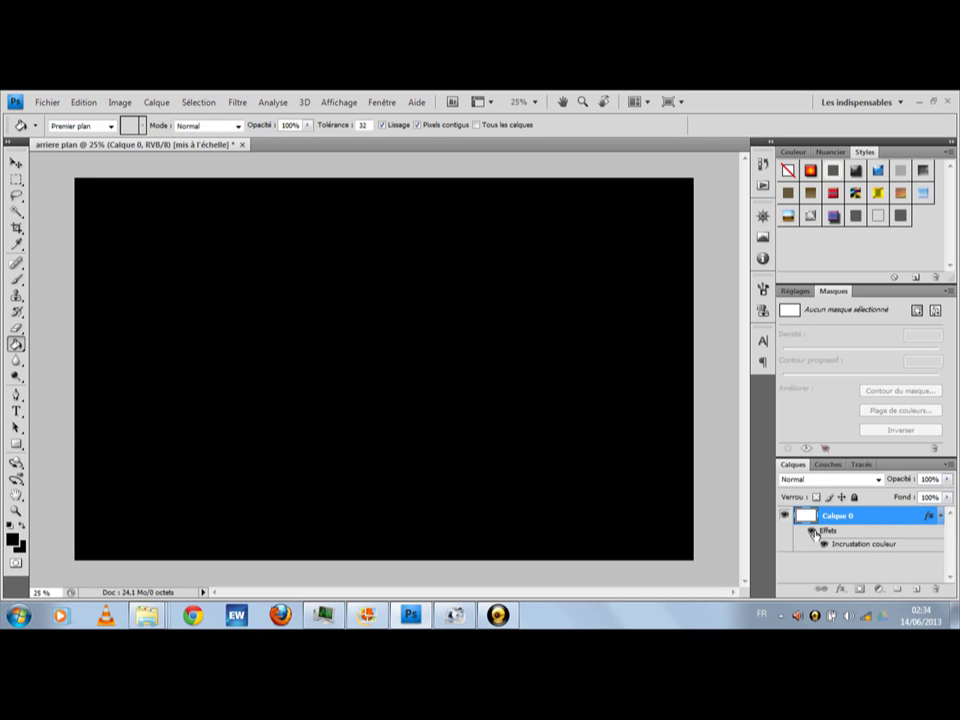
pyautogui.click(812, 531)
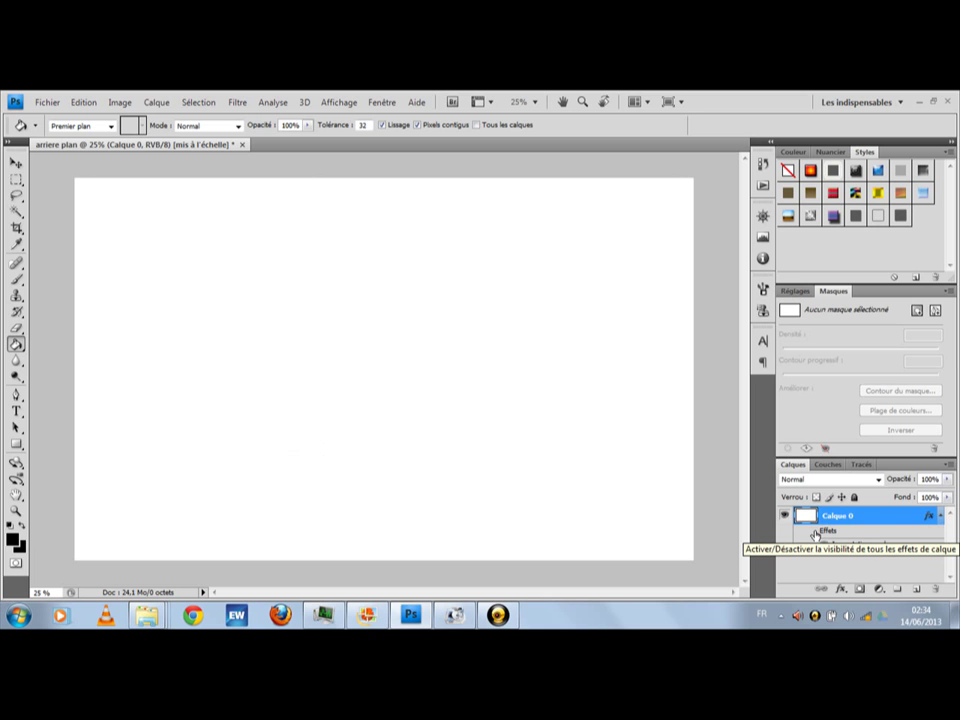
pyautogui.click(813, 532)
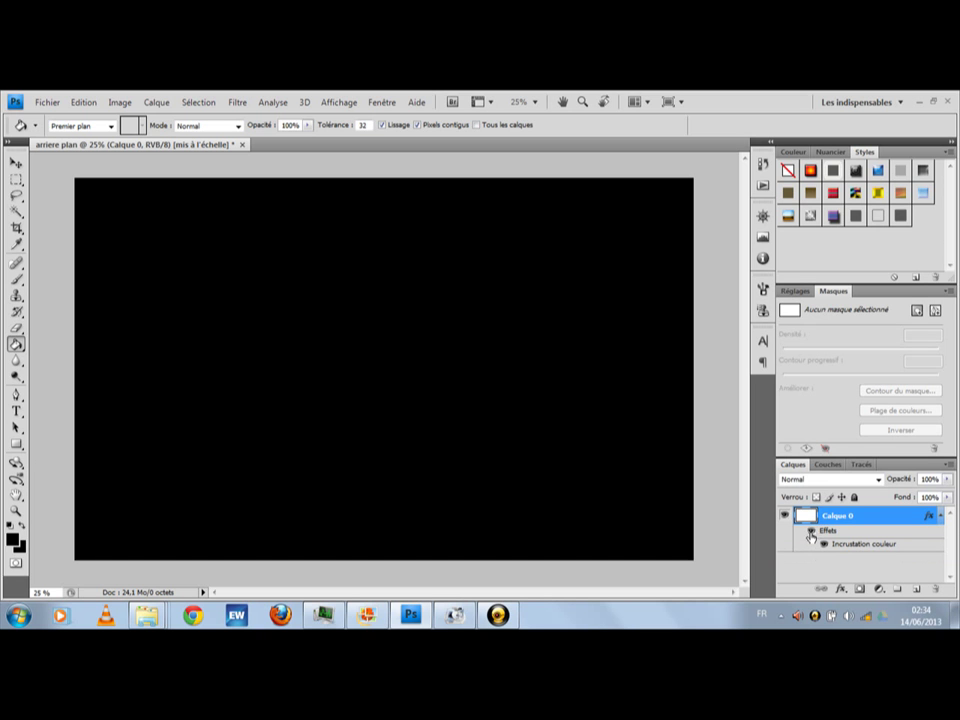
pyautogui.click(940, 516)
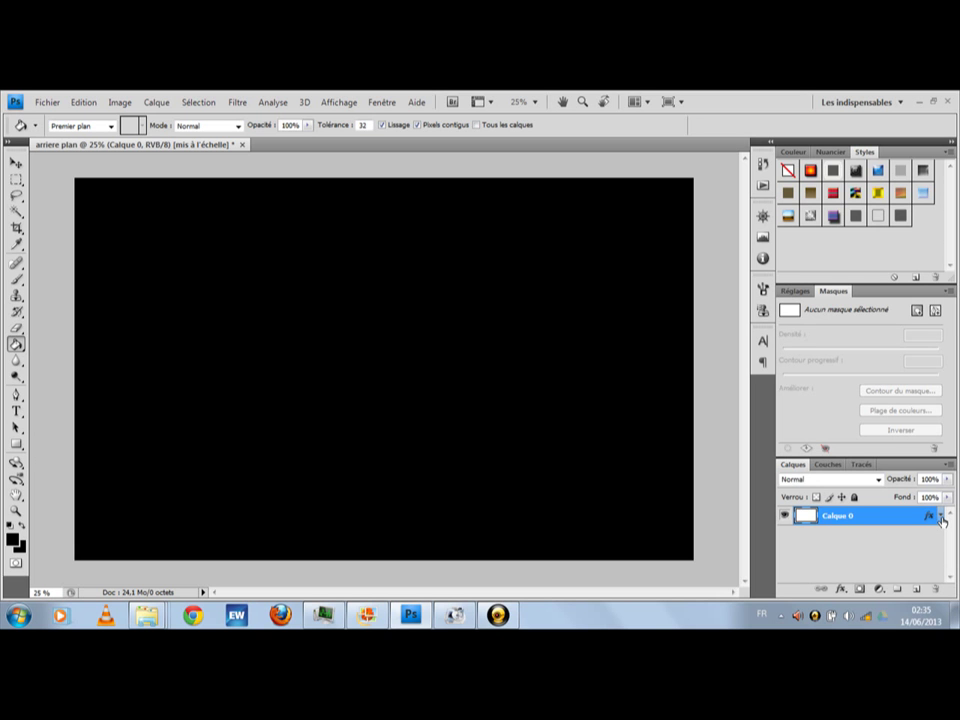
# Start a text near the centre of the canvas with the Impact Regular font, size 333 pt and centred alignment.
pyautogui.click(16, 410)
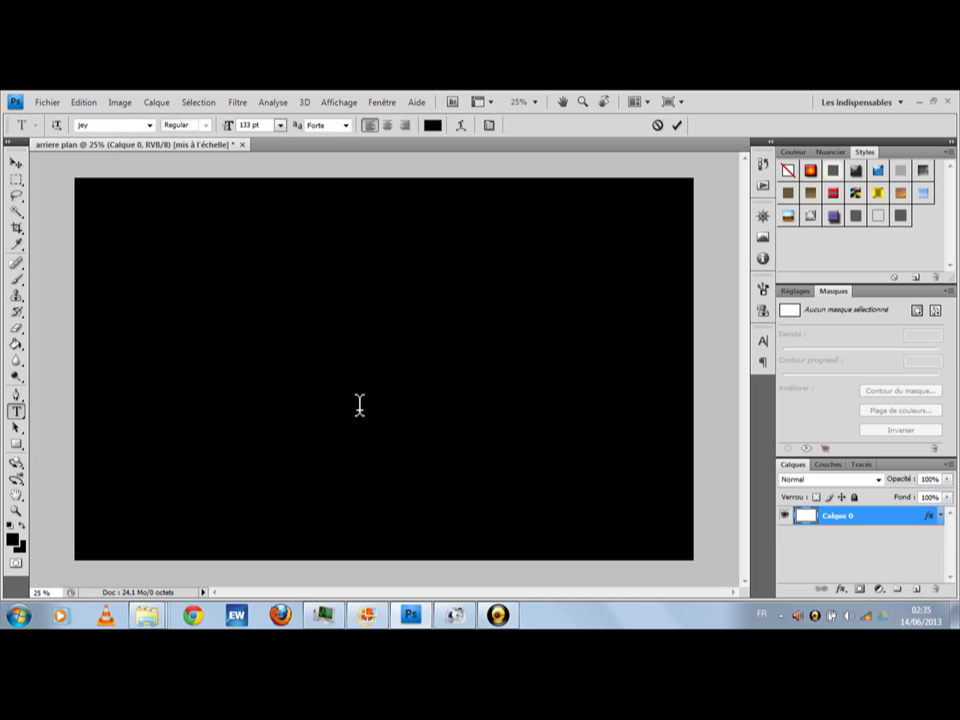
pyautogui.click(366, 352)
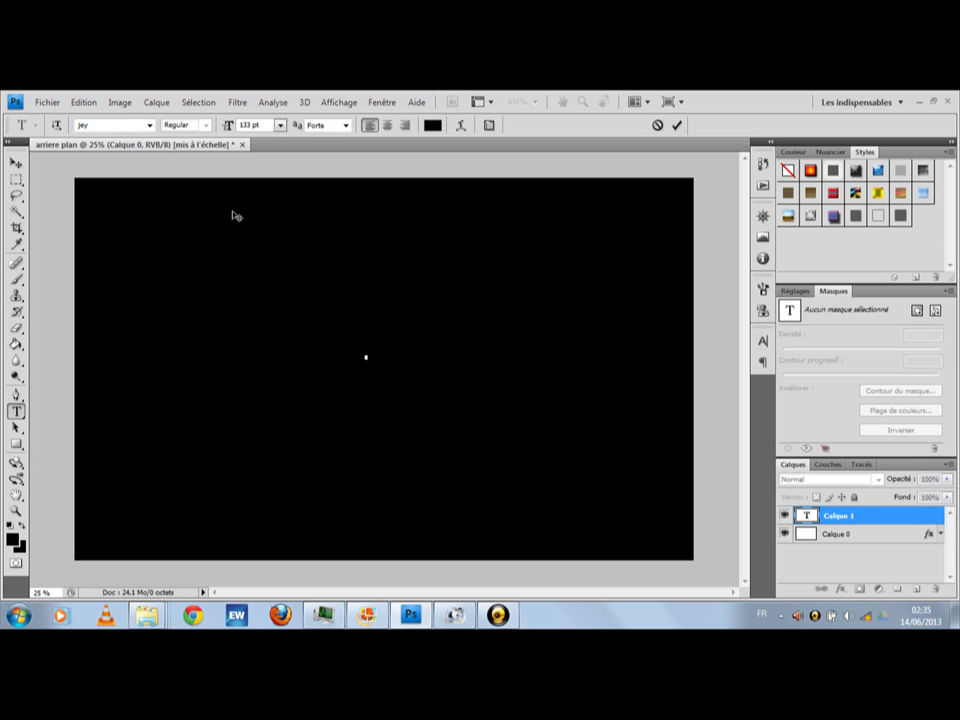
pyautogui.click(119, 123)
pyautogui.write('Per')
pyautogui.press('BackSpace')
pyautogui.press('BackSpace')
pyautogui.press('BackSpace')
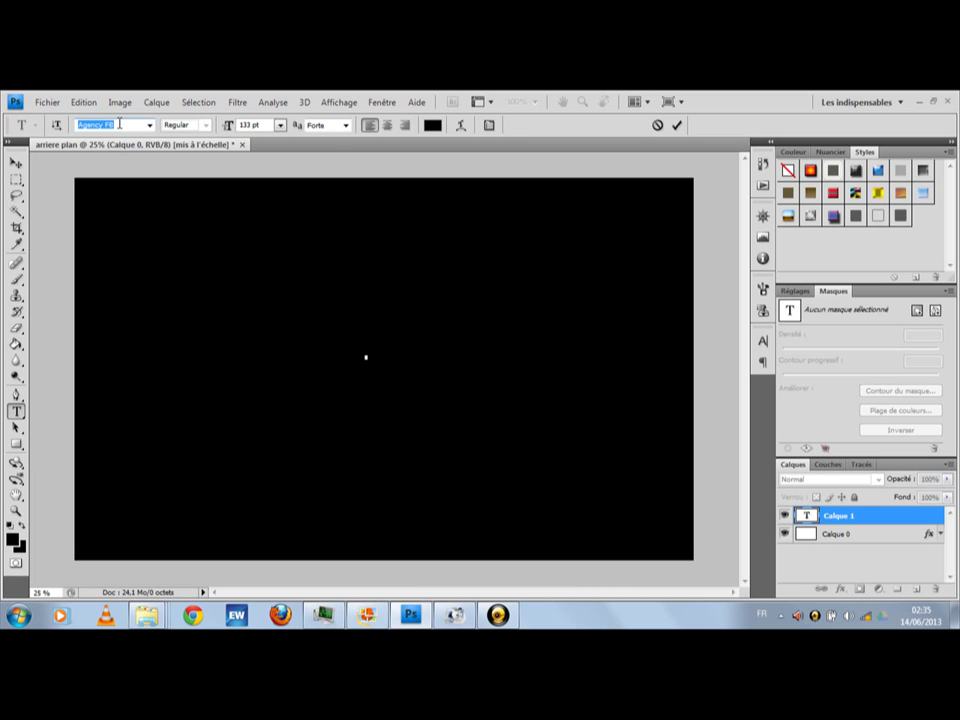
pyautogui.write('c')
pyautogui.write('impa')
pyautogui.press('Return')
pyautogui.moveTo(227, 130); pyautogui.dragTo(279, 137)
pyautogui.click(387, 125)
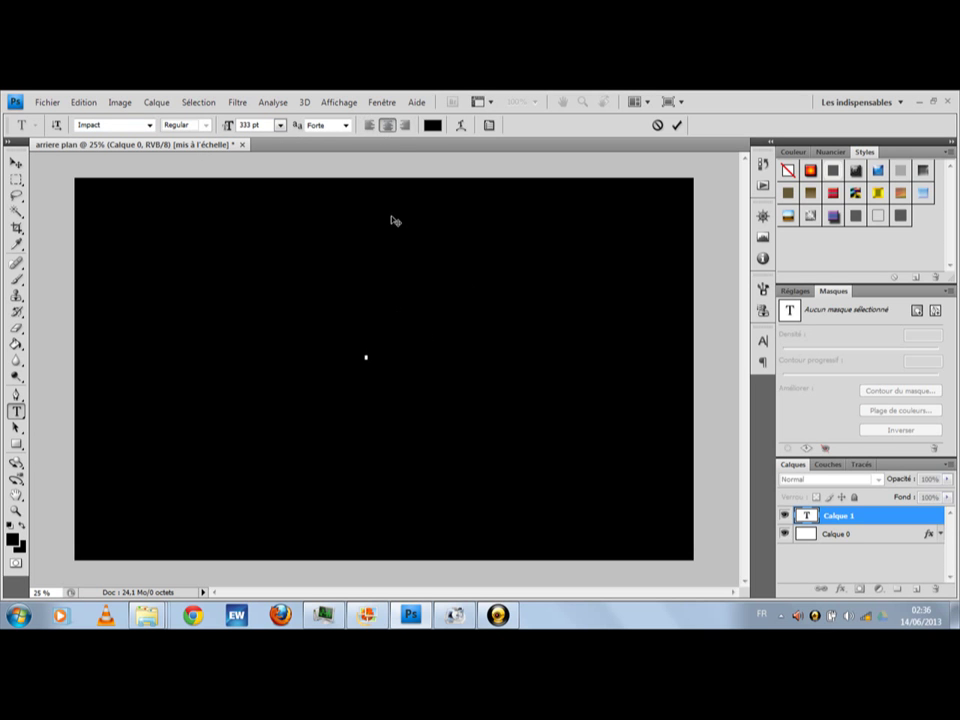
# Enter the word DREAM in capitals and position it around the middle of the canvas.
pyautogui.moveTo(403, 437)
pyautogui.mouseDown()
pyautogui.moveTo(428, 450)
pyautogui.moveTo(414, 452)
pyautogui.mouseUp()
pyautogui.click(385, 402)
pyautogui.press('capslock')
pyautogui.write('TEST')
pyautogui.press('ctrl')
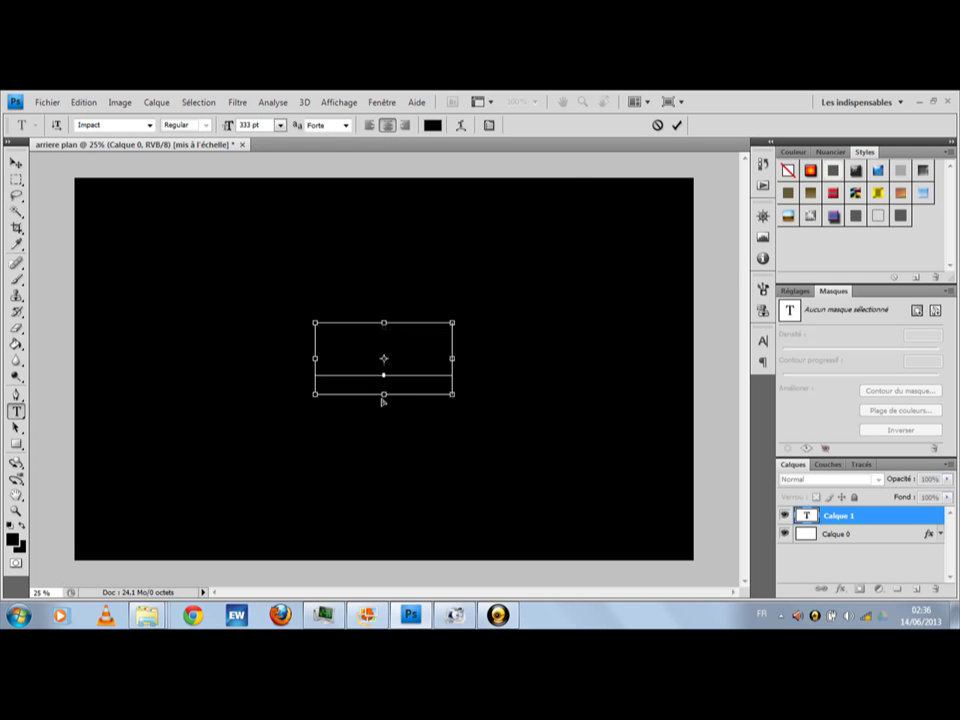
# Colour the whole DREAM text white using the white swatch and commit the text.
pyautogui.hotkey('ctrl', 'a')
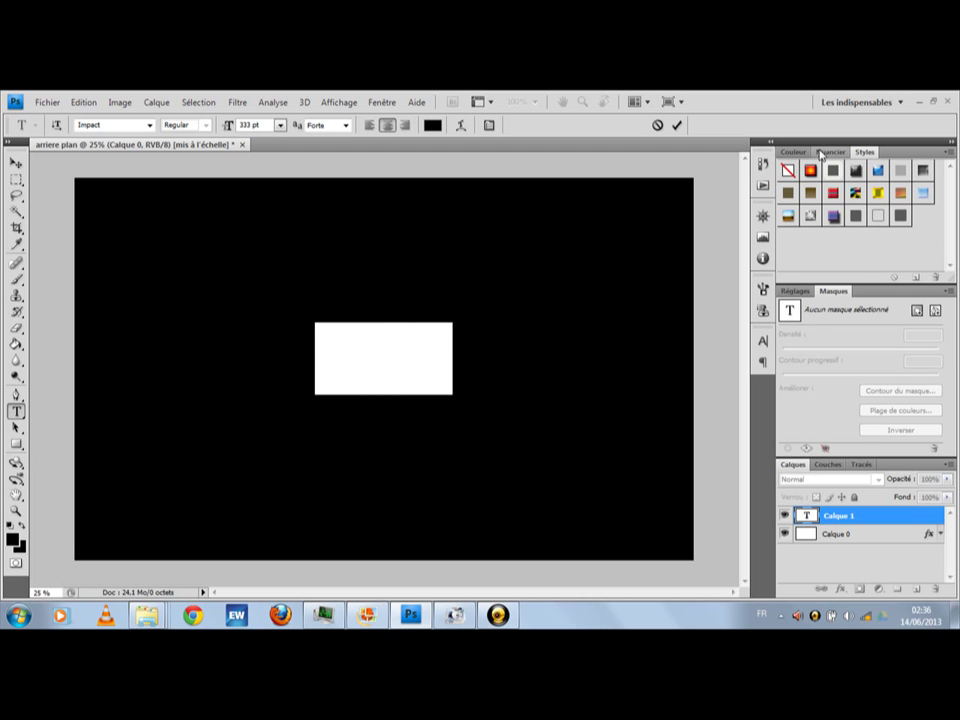
pyautogui.press('F6')
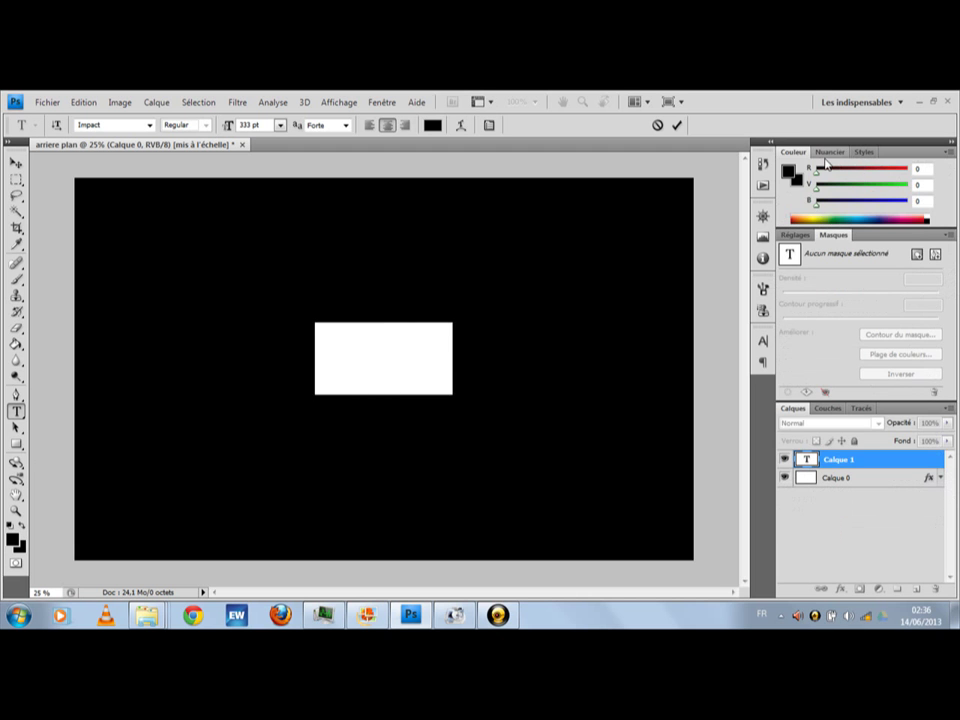
pyautogui.click(829, 152)
pyautogui.click(835, 162)
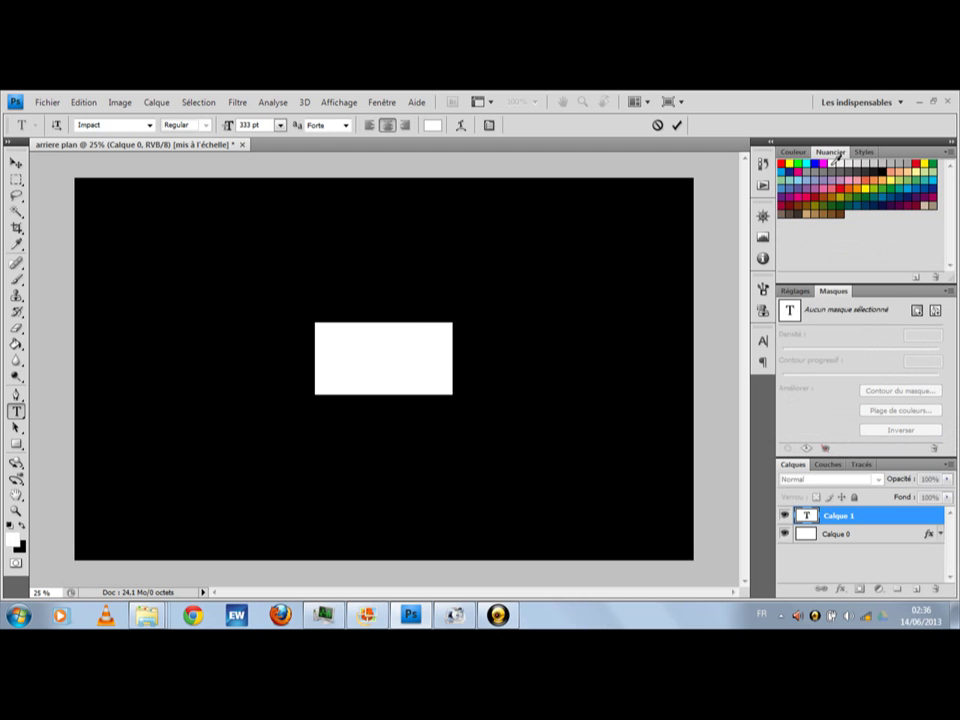
pyautogui.click(383, 370)
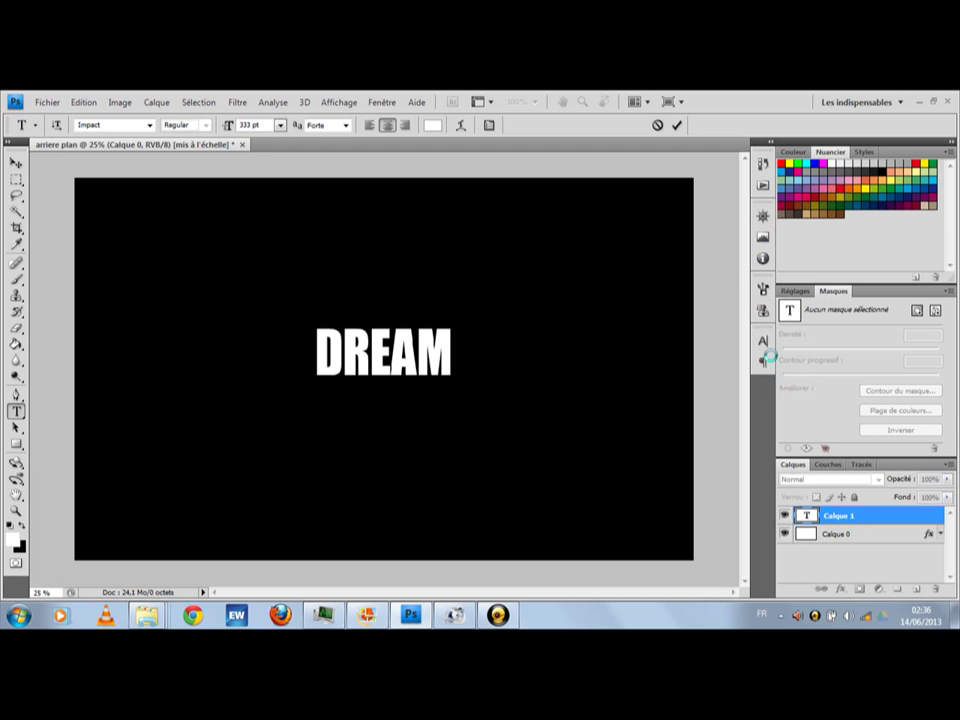
pyautogui.hotkey('ctrl', 'Return')
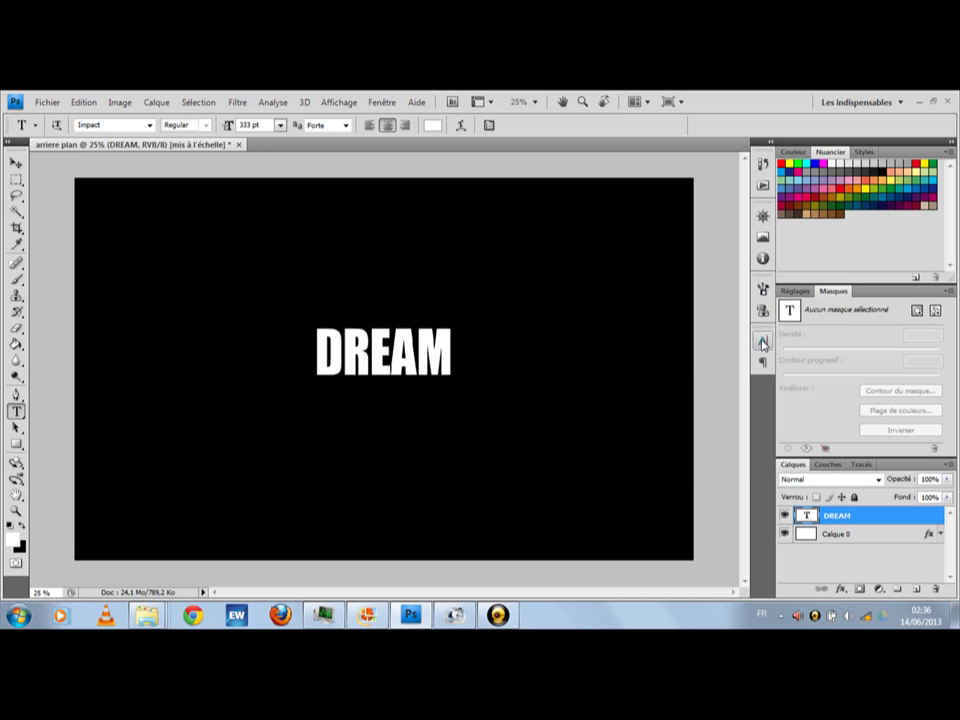
# Widen the DREAM text in the character settings, trying a horizontal scale of 137% and settling on 178%.
pyautogui.click(763, 343)
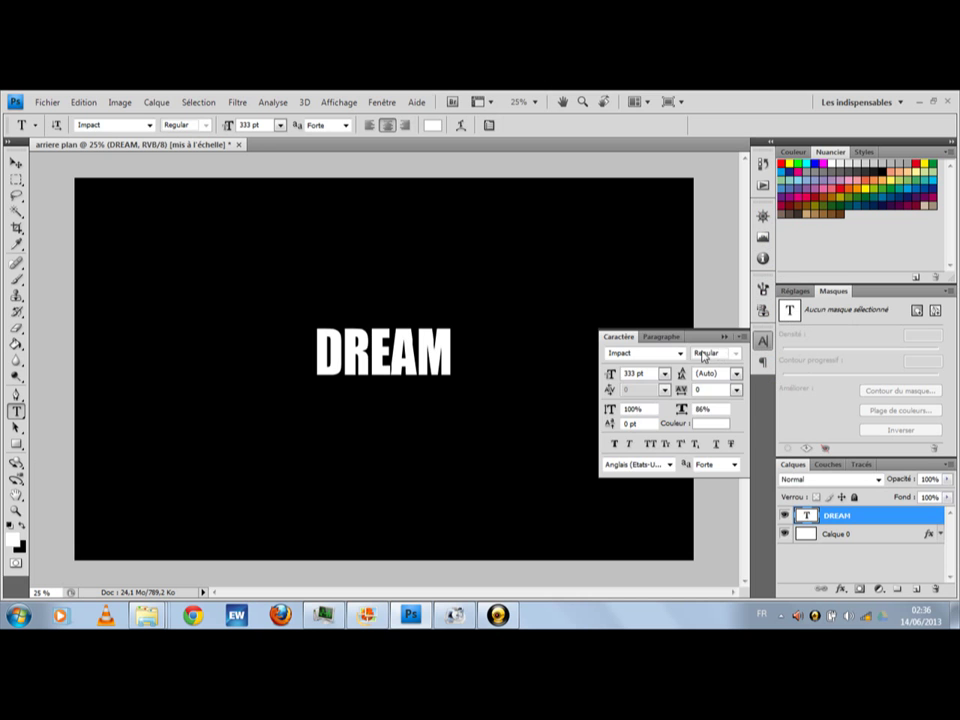
pyautogui.click(708, 409)
pyautogui.write('137')
pyautogui.press('Return')
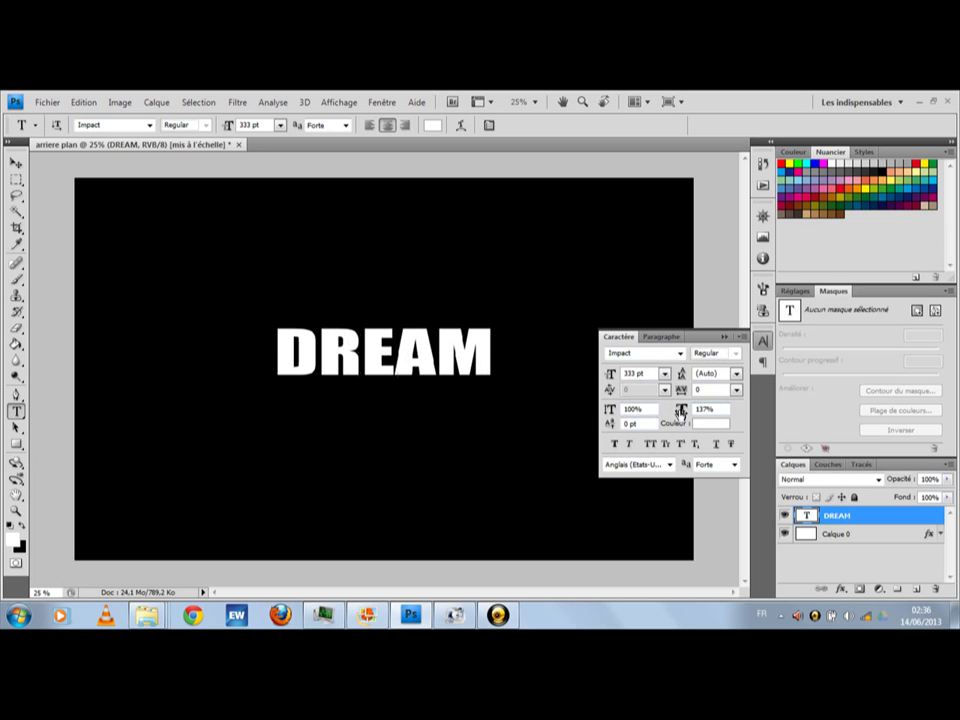
pyautogui.click(704, 410)
pyautogui.write('178')
pyautogui.press('Return')
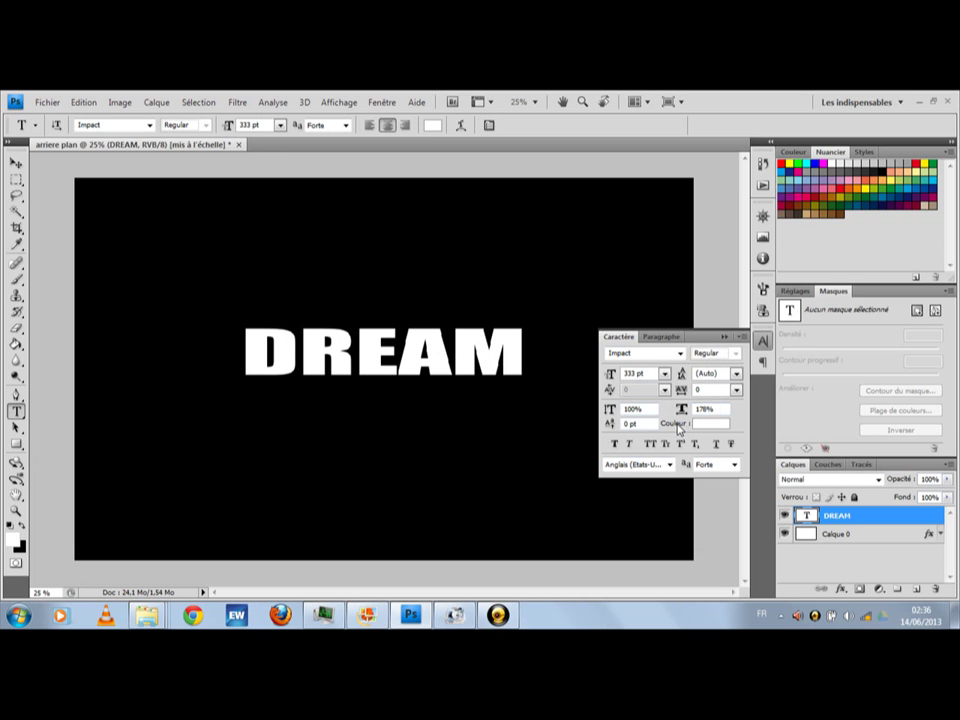
# Try a tracking of 180 on the DREAM text, and undo it.
pyautogui.moveTo(680, 393); pyautogui.dragTo(684, 389)
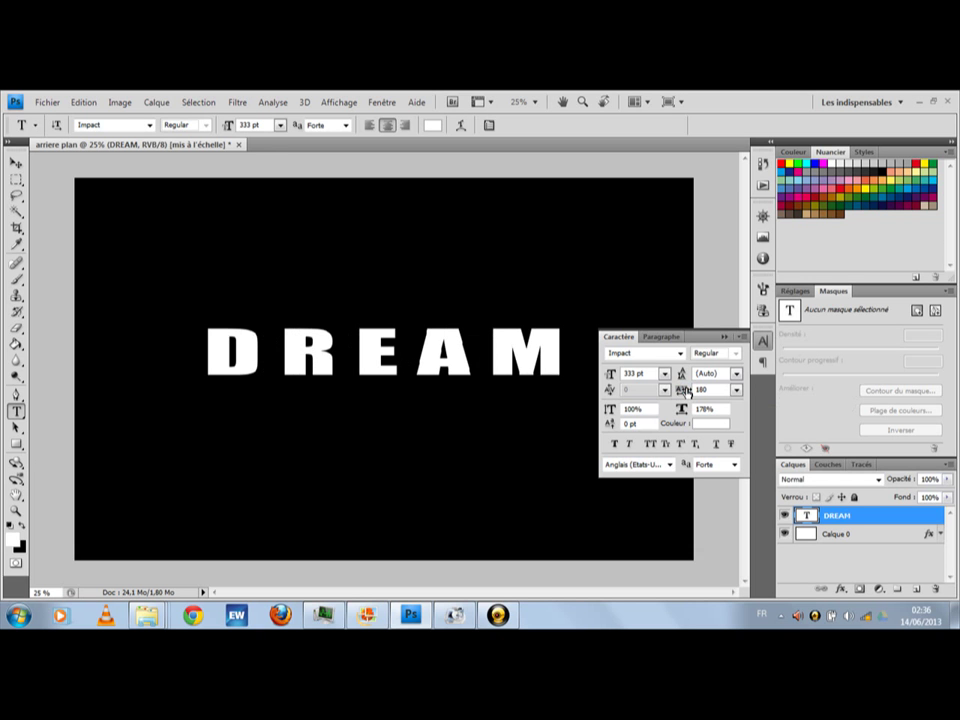
pyautogui.hotkey('ctrl', 'z')
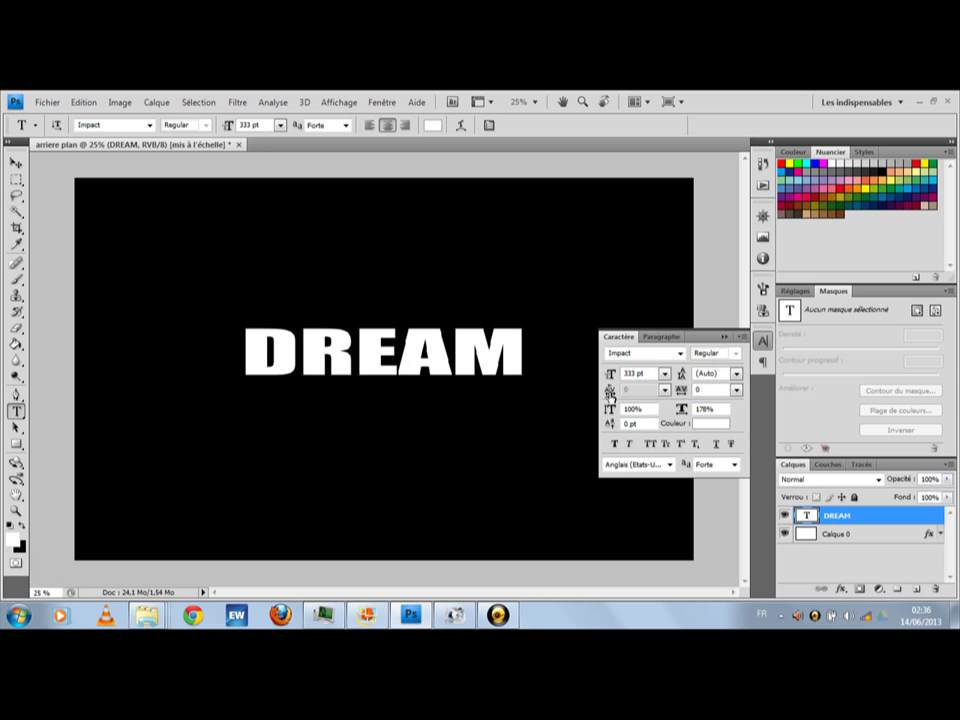
# Set the DREAM text's vertical scale to 147% and horizontal scale to 261%, trying faux bold and turning it off again.
pyautogui.moveTo(610, 409); pyautogui.dragTo(641, 413)
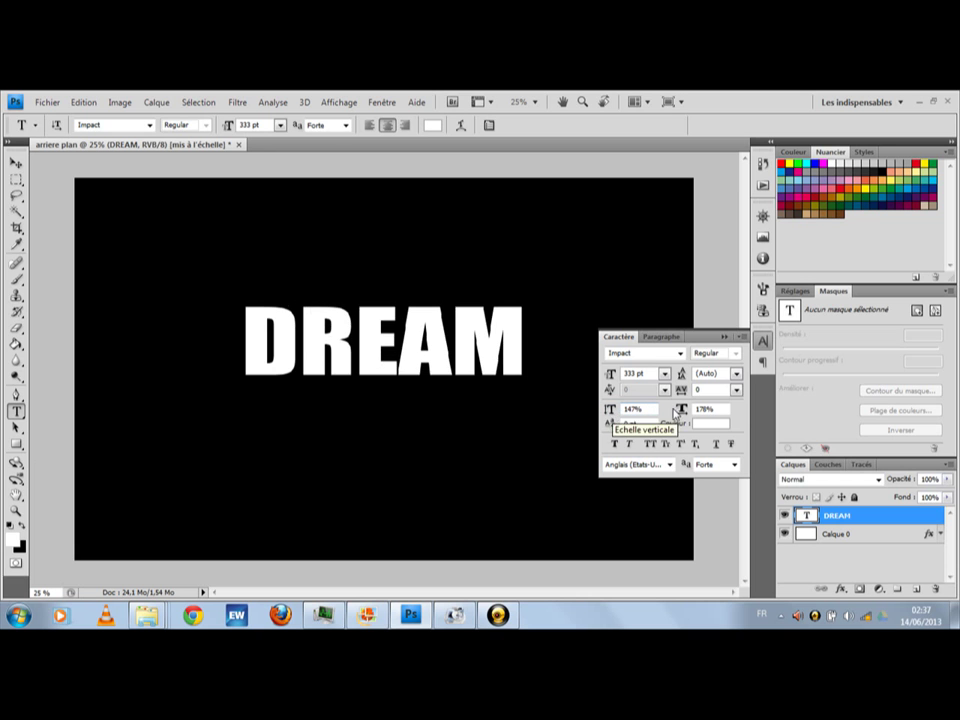
pyautogui.moveTo(681, 410); pyautogui.dragTo(731, 413)
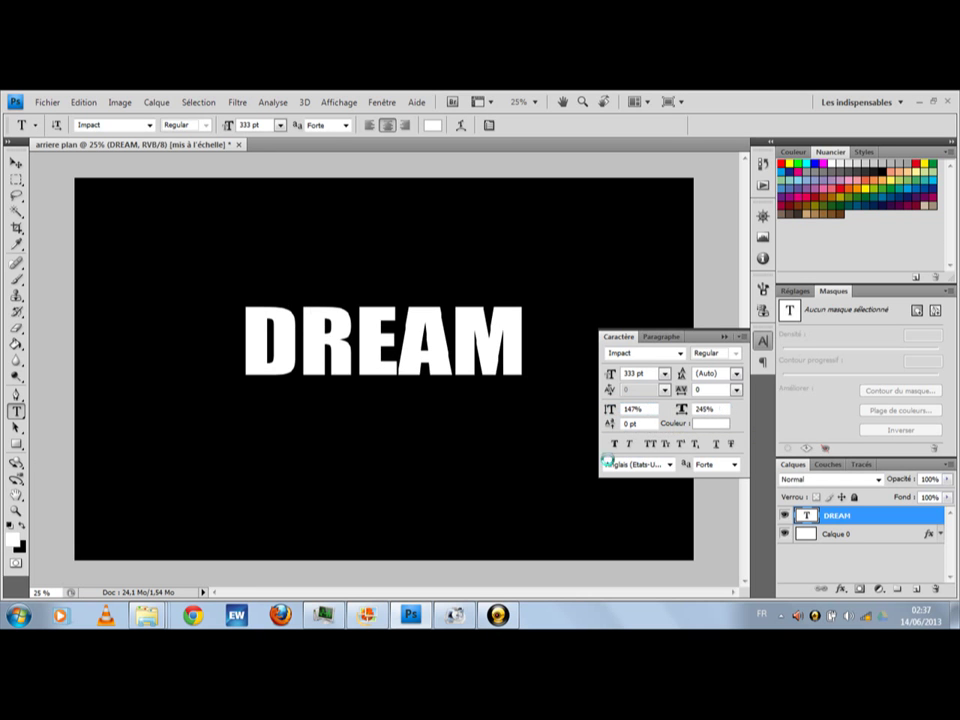
pyautogui.click(615, 444)
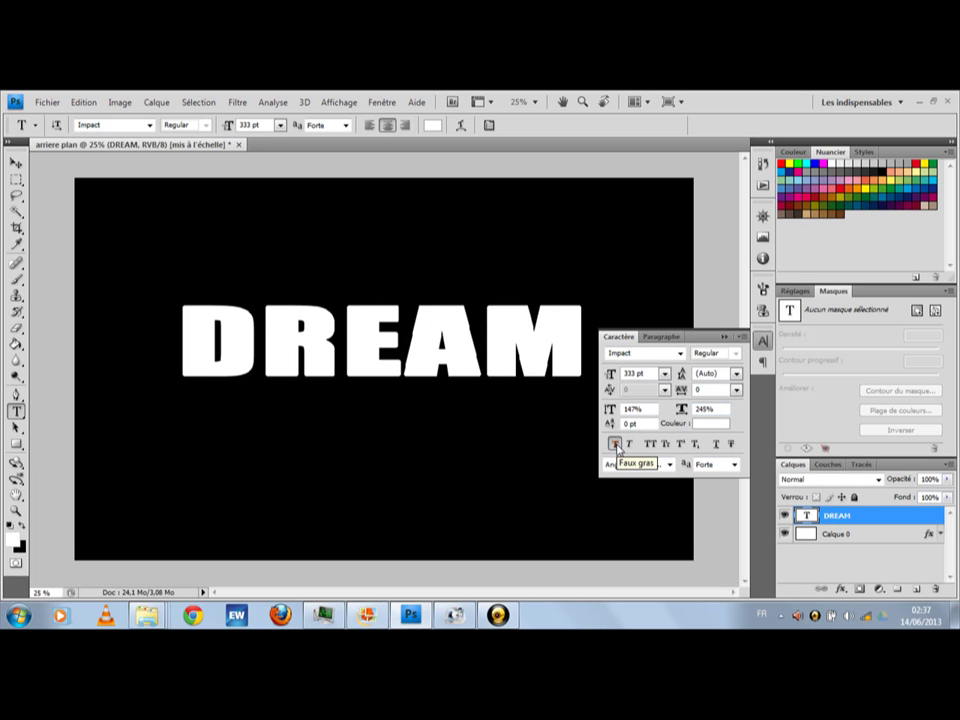
pyautogui.click(615, 444)
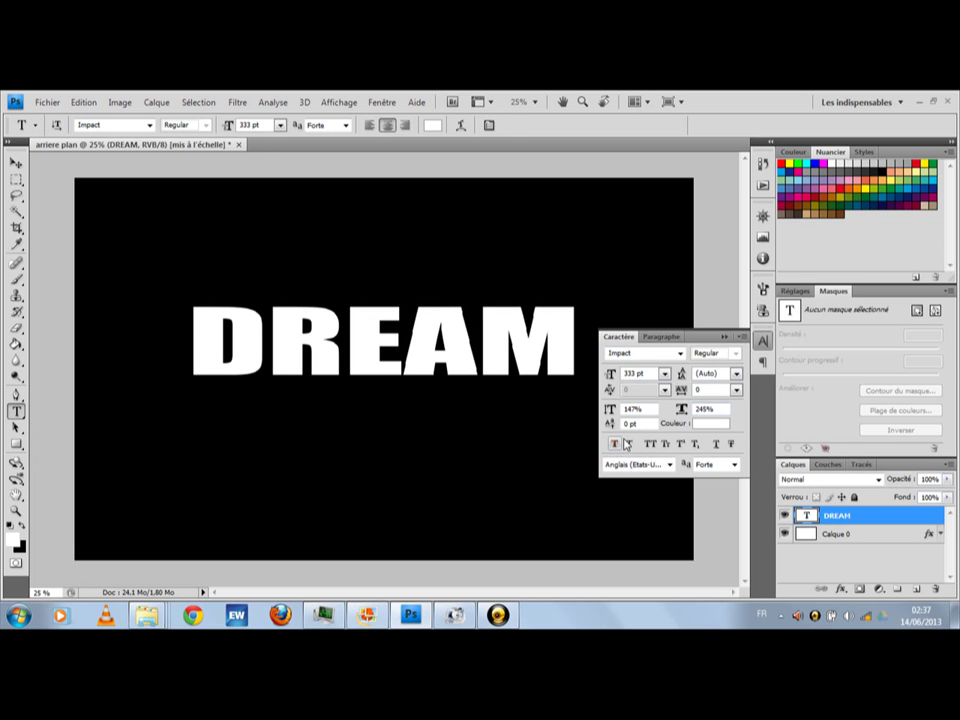
pyautogui.moveTo(680, 411)
pyautogui.mouseDown()
pyautogui.moveTo(714, 408)
pyautogui.moveTo(673, 417)
pyautogui.moveTo(681, 413)
pyautogui.mouseUp()
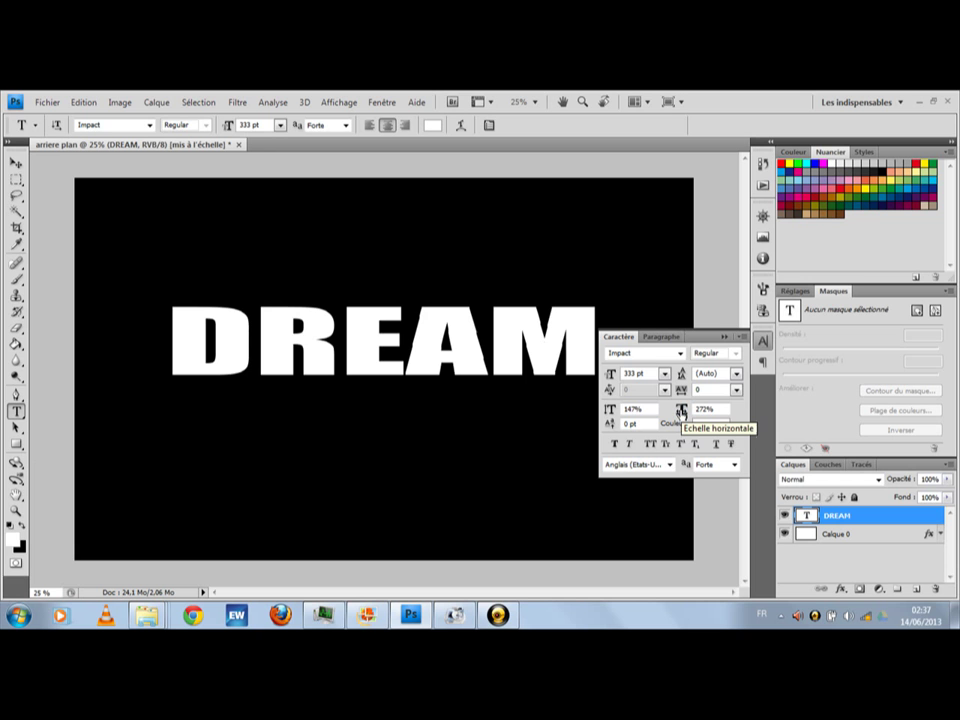
pyautogui.moveTo(681, 412); pyautogui.dragTo(682, 412)
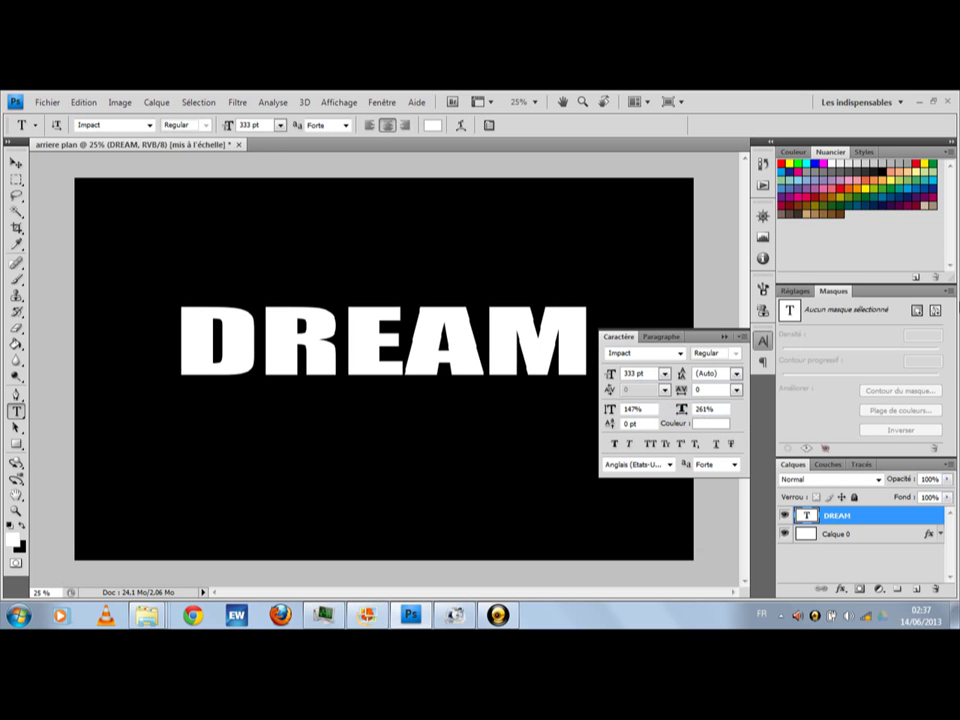
# Centre the DREAM text vertically and horizontally on Calque 0 using the Move tool's alignment, then select only the DREAM layer.
pyautogui.click(763, 345)
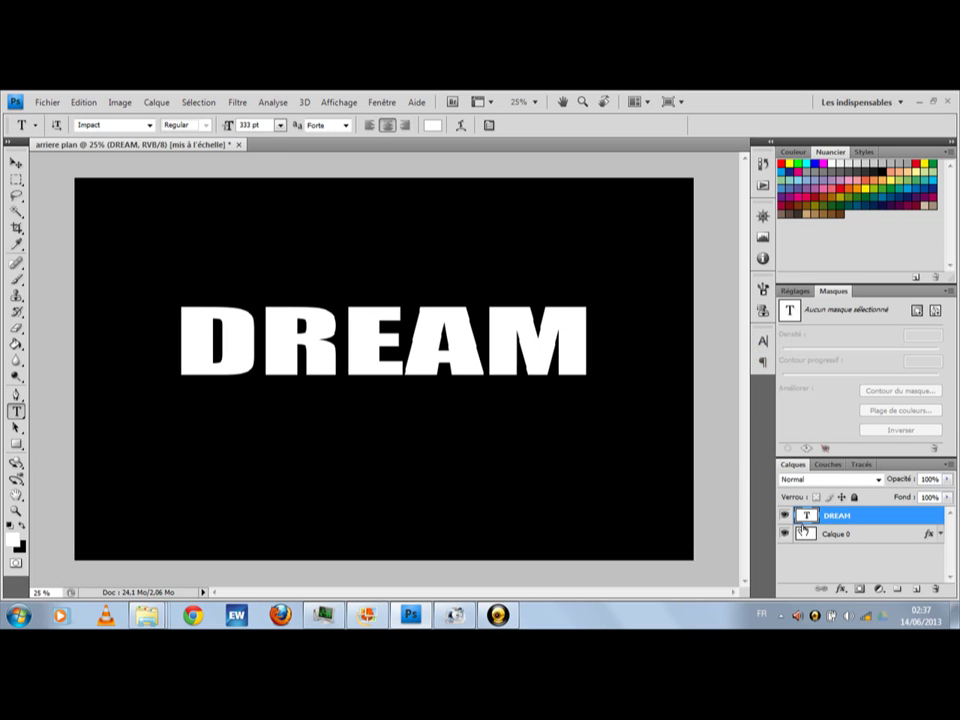
pyautogui.keyDown('shift'); pyautogui.click(848, 536); pyautogui.keyUp('shift')
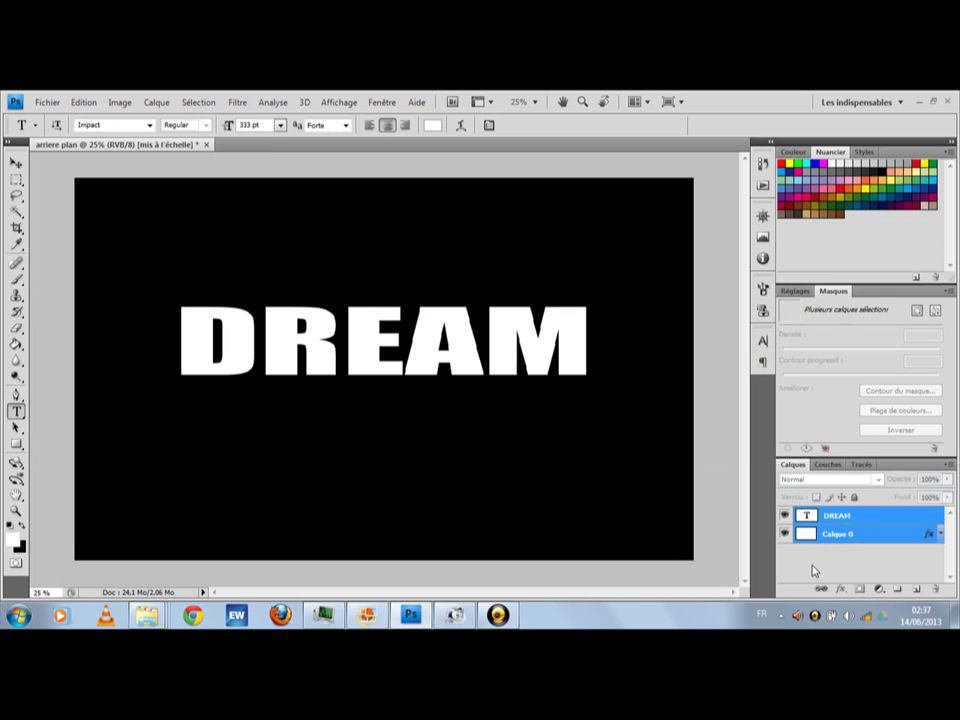
pyautogui.click(16, 164)
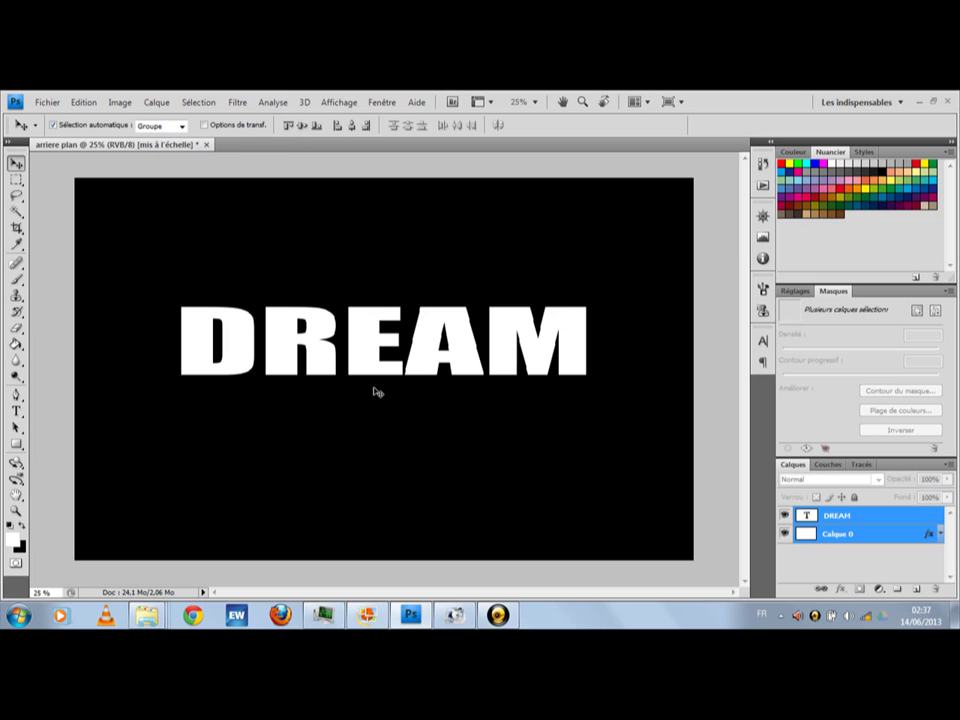
pyautogui.click(302, 127)
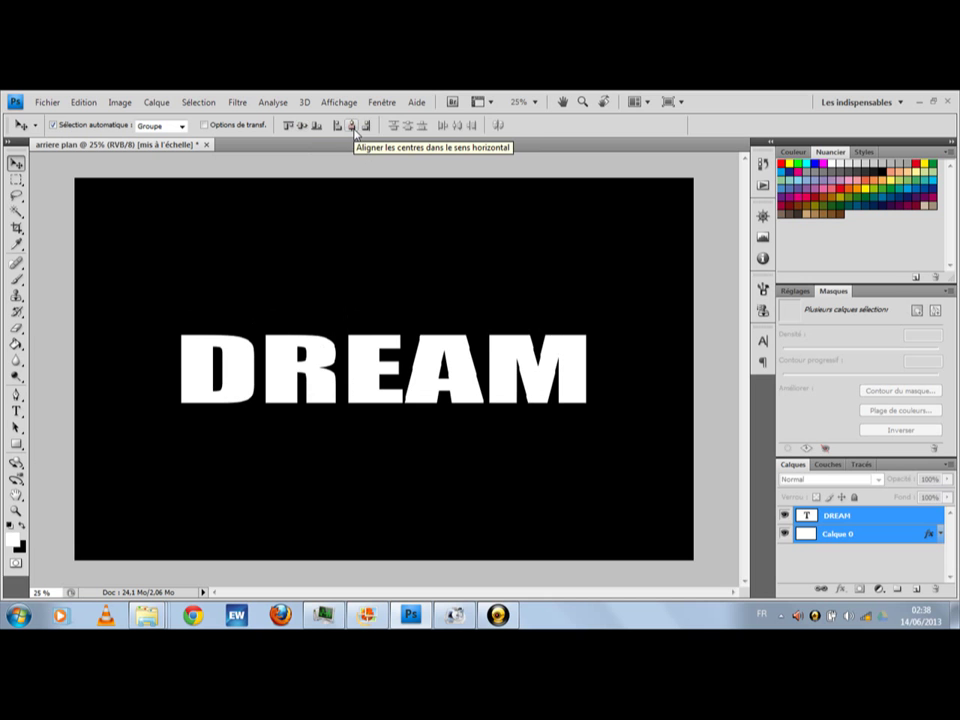
pyautogui.click(354, 129)
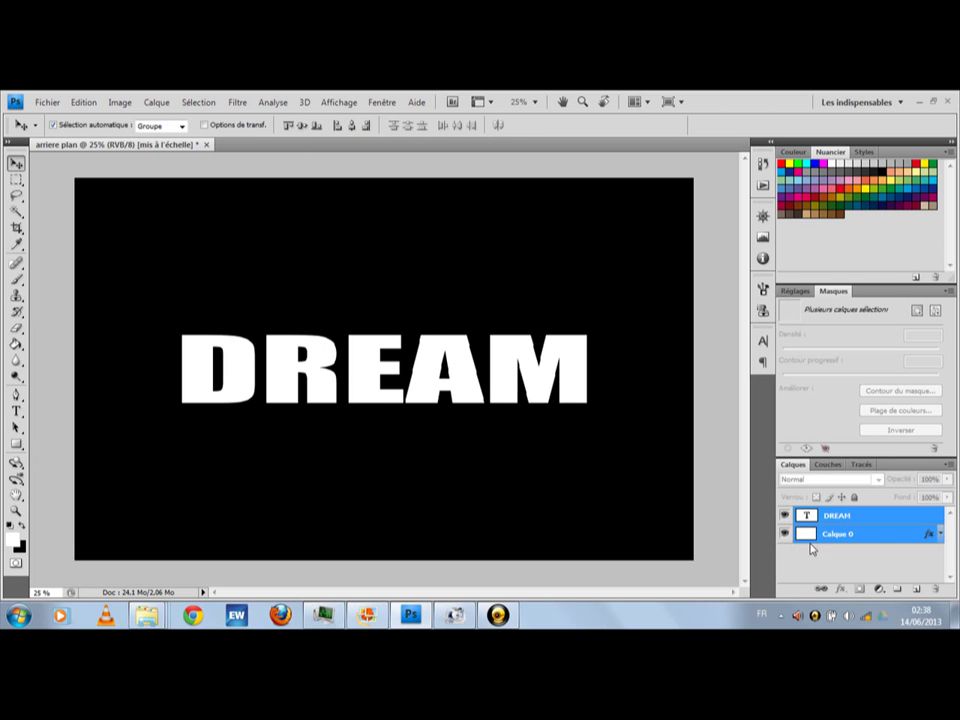
pyautogui.click(855, 518)
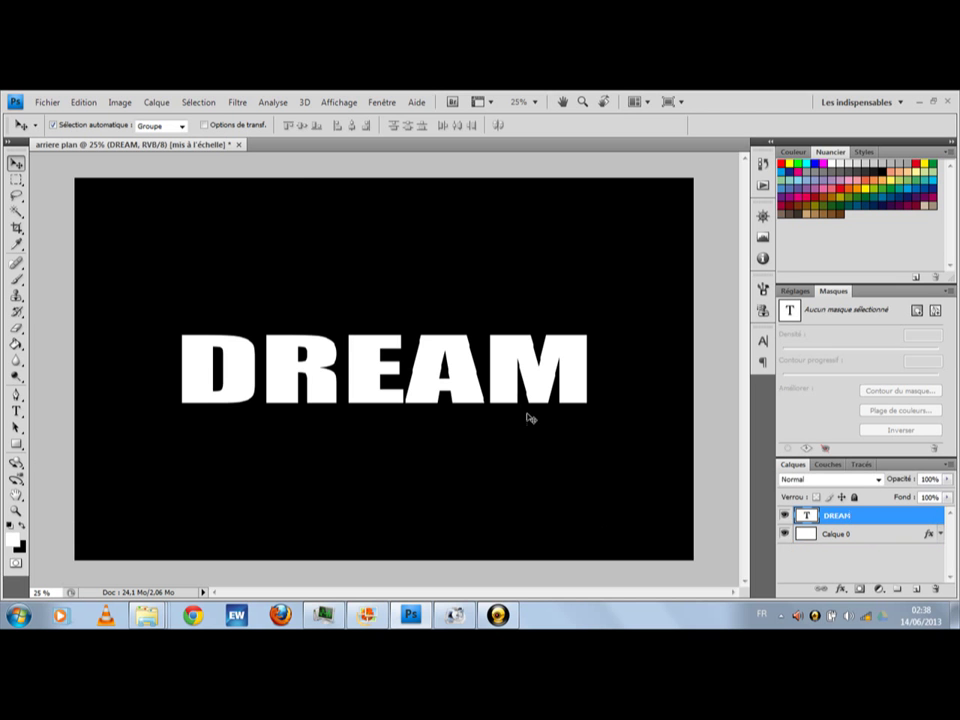
pyautogui.click(50, 102)
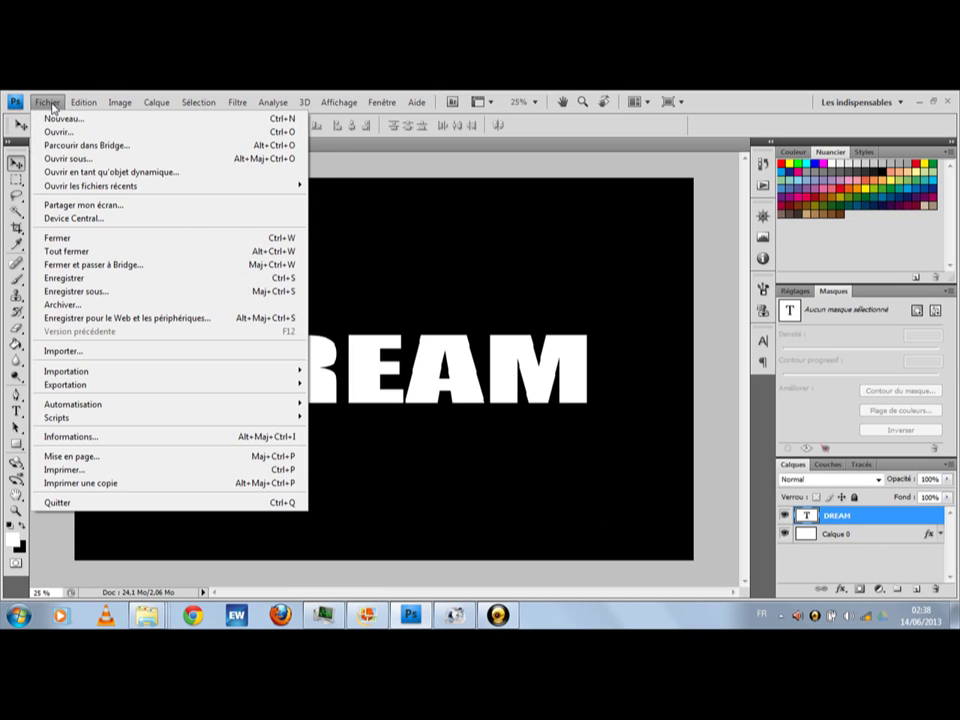
pyautogui.press('Escape')
# Replace the Brush tool's presets with the CrackDecayBrushes_byfunerals0ng set and choose its 514 px brush.
pyautogui.click(19, 282)
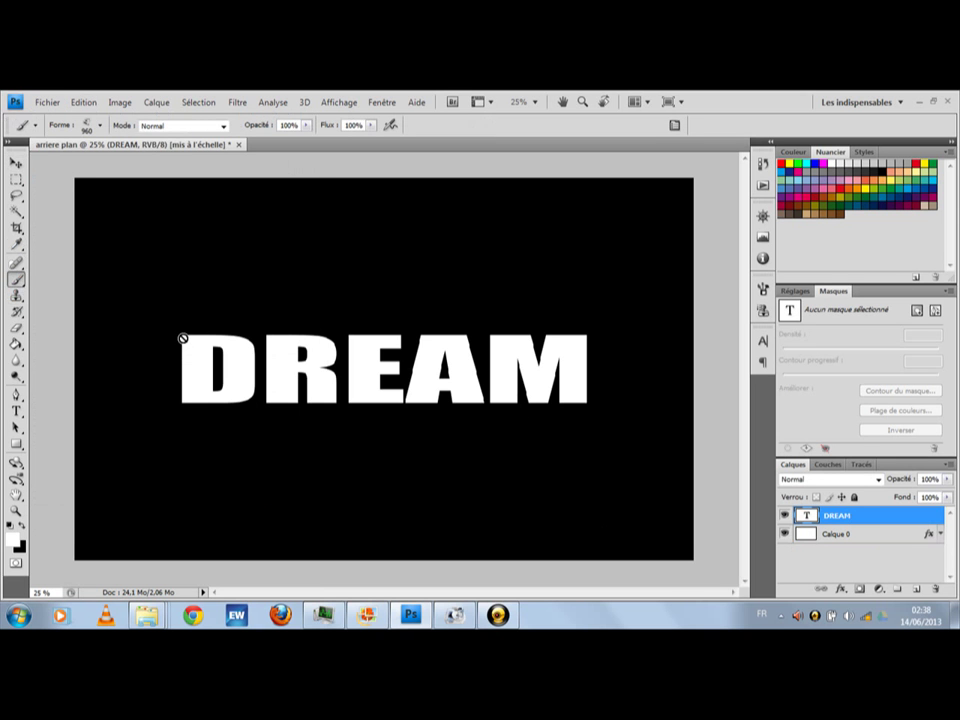
pyautogui.click(100, 126)
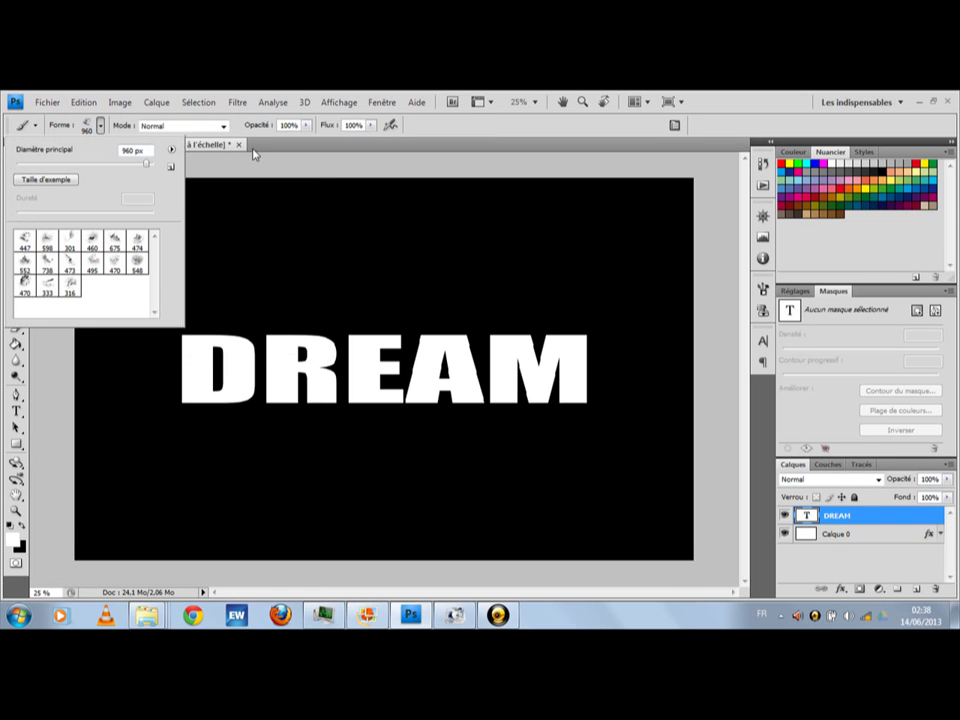
pyautogui.click(173, 150)
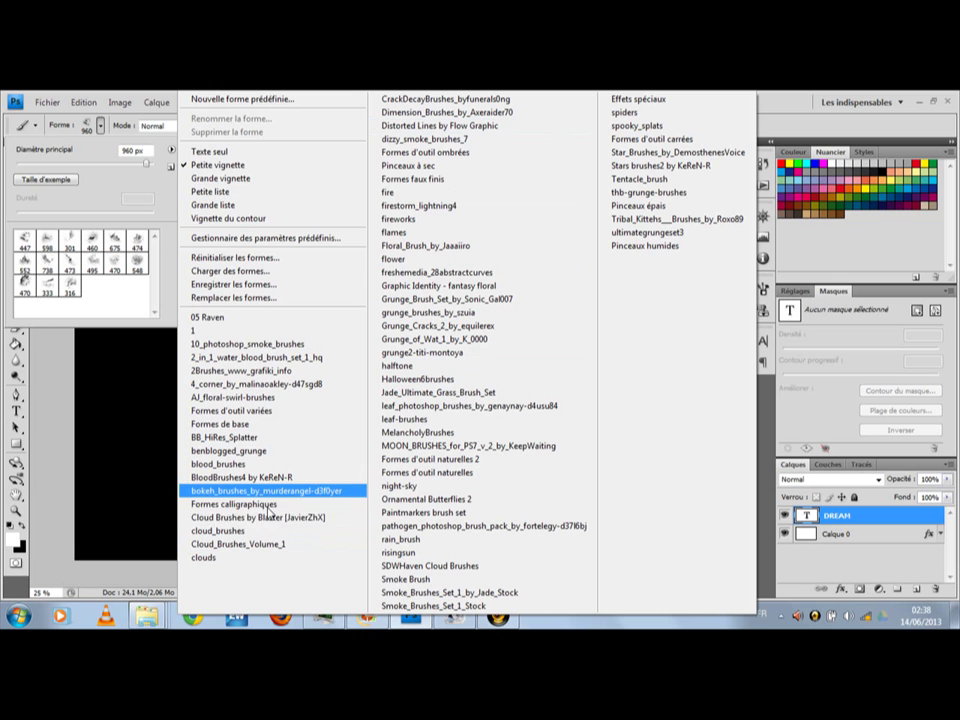
pyautogui.click(497, 99)
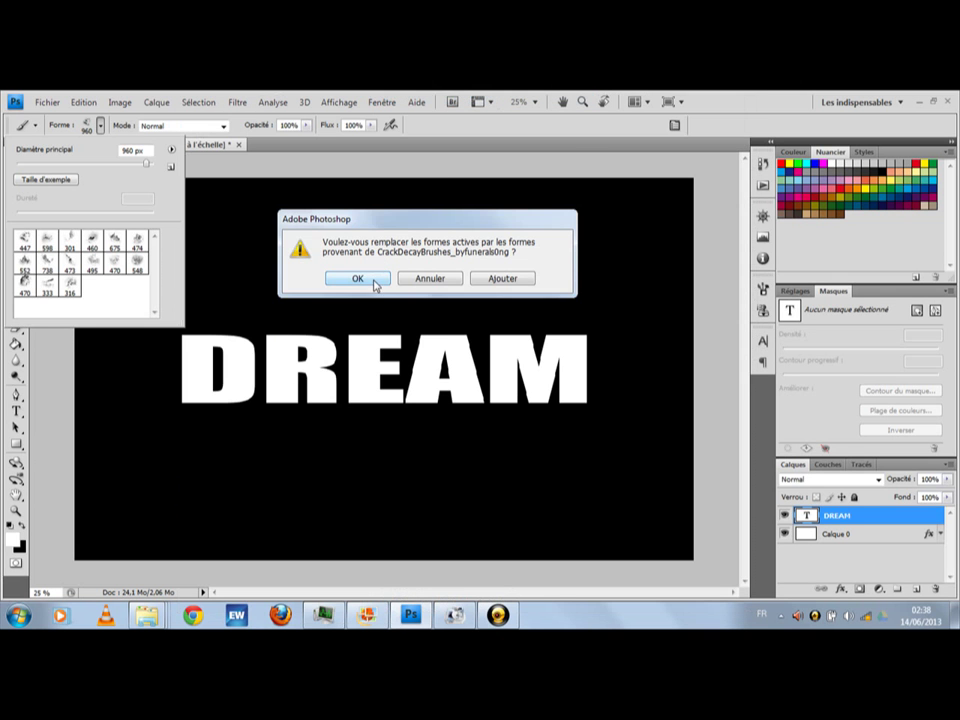
pyautogui.click(359, 279)
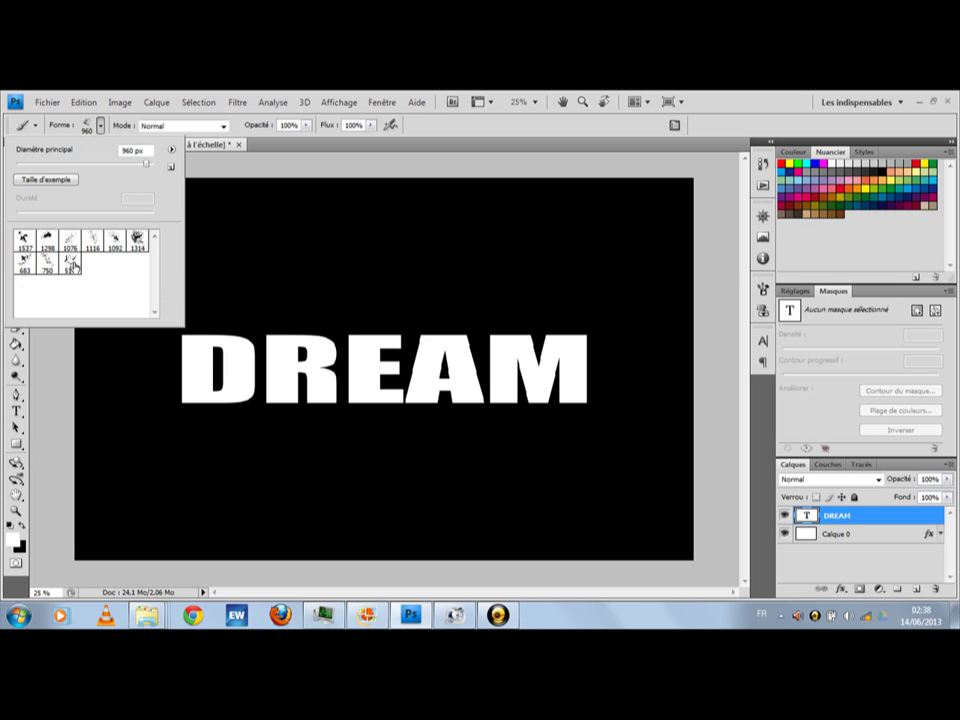
pyautogui.click(72, 266)
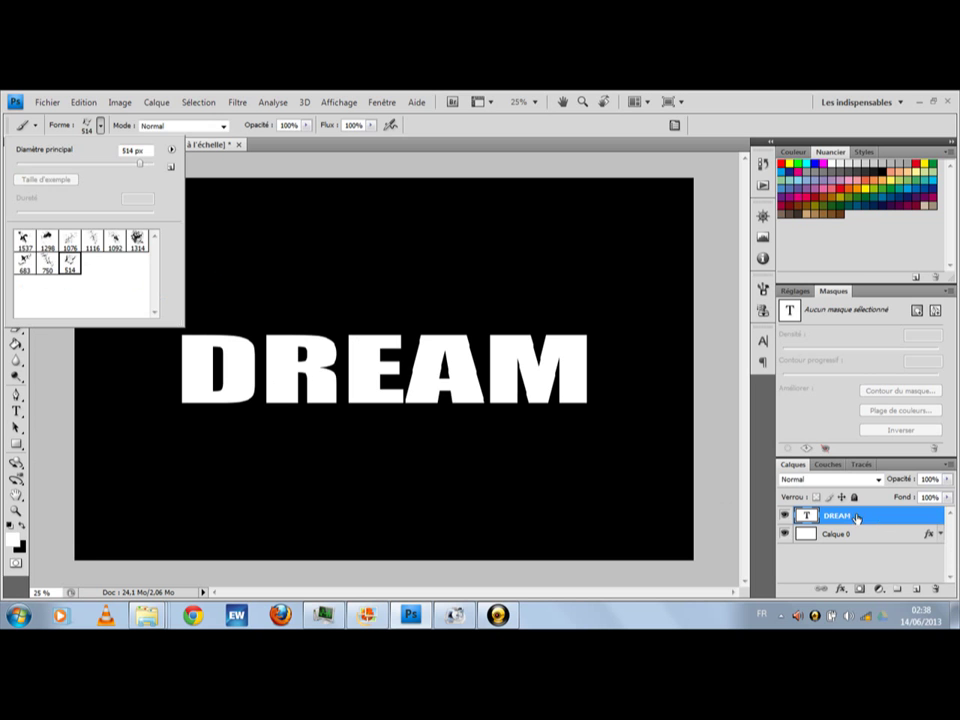
pyautogui.press('Return')
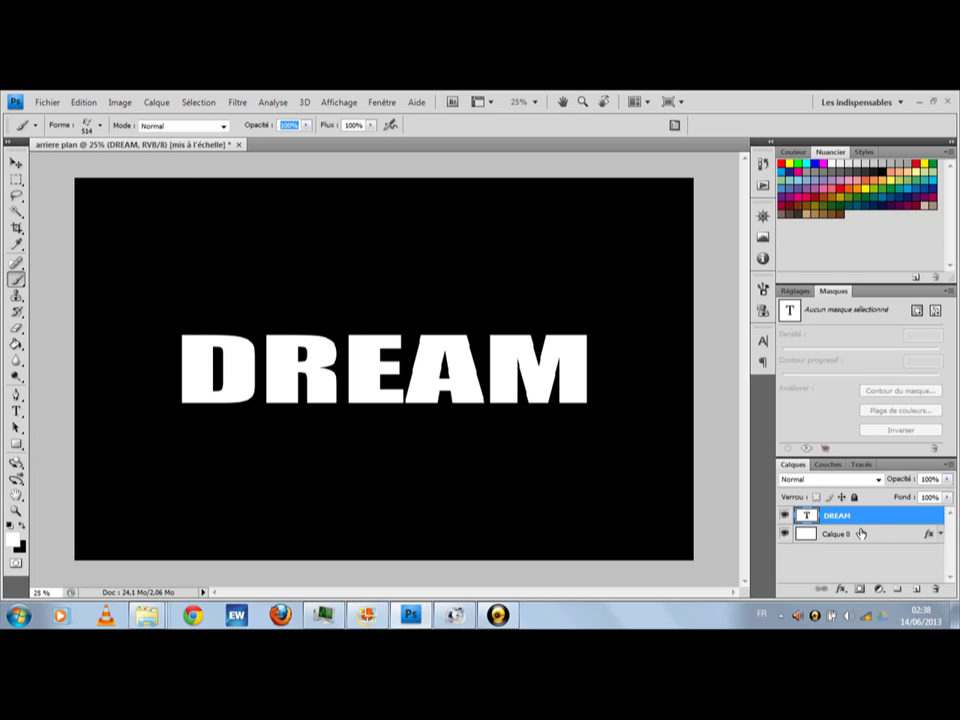
# Duplicate the DREAM text layer and rasterize the copy.
pyautogui.press('alt')
pyautogui.press('alt')
pyautogui.hotkey('ctrl', 'j')
pyautogui.rightClick(863, 522)
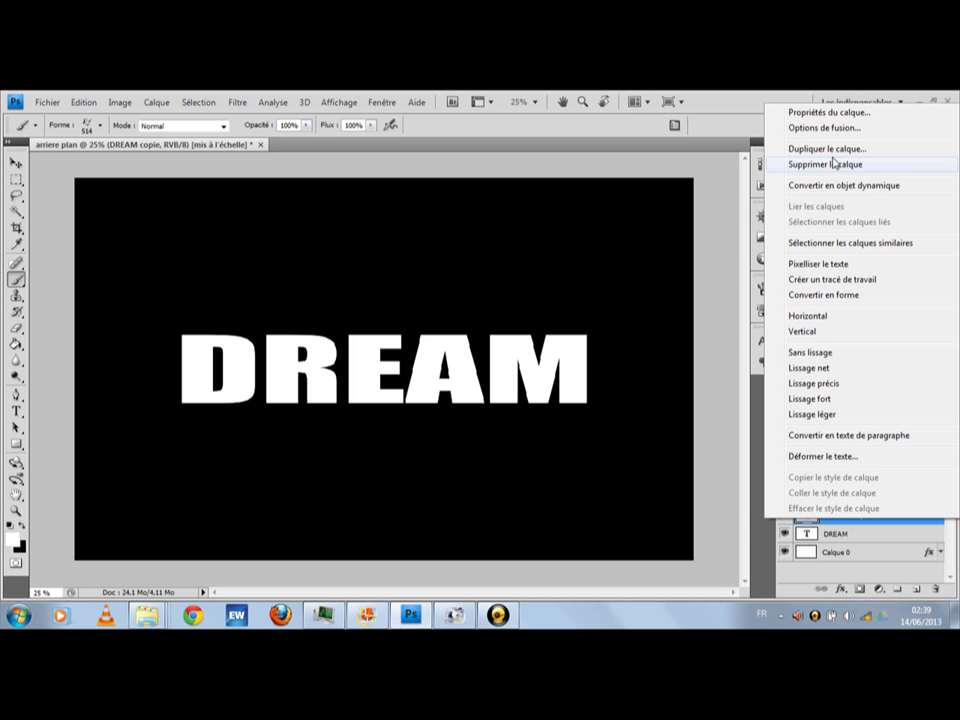
pyautogui.click(862, 527)
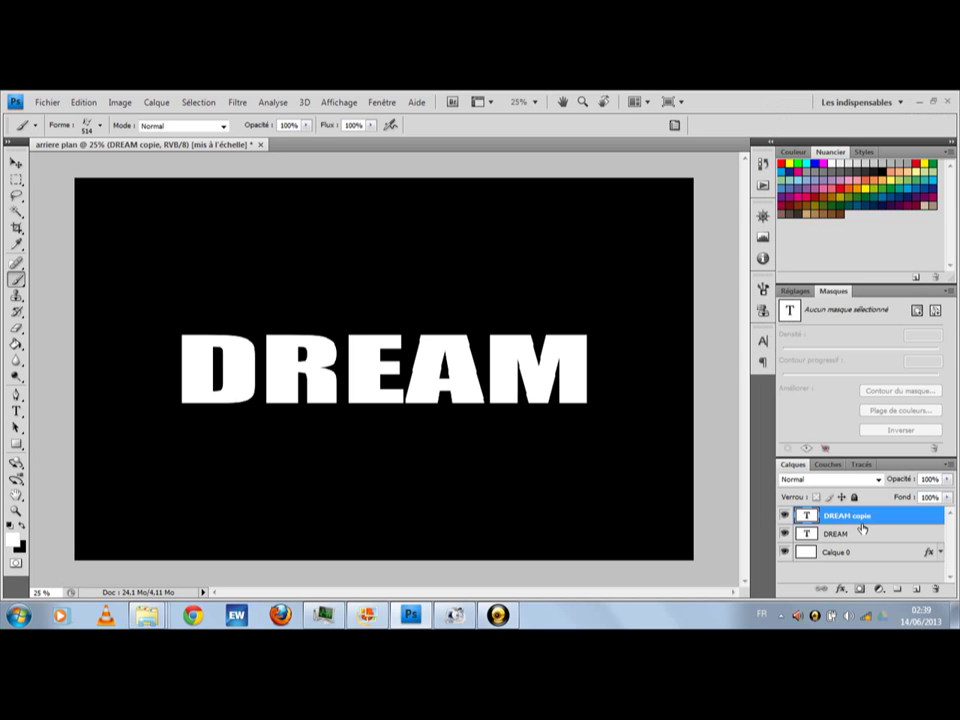
pyautogui.rightClick(845, 517)
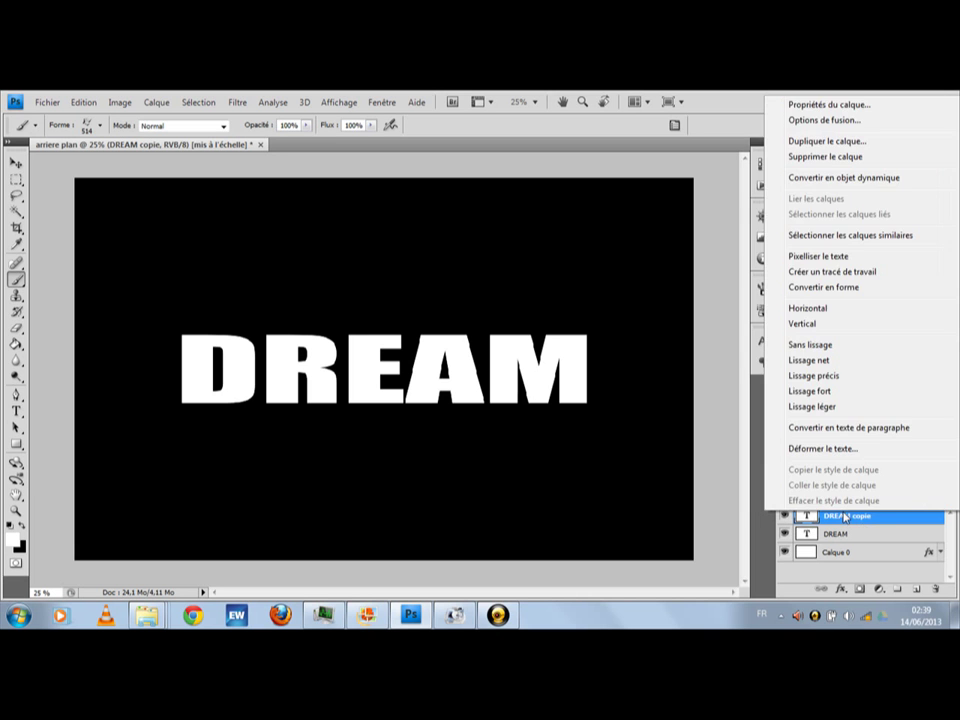
pyautogui.click(805, 257)
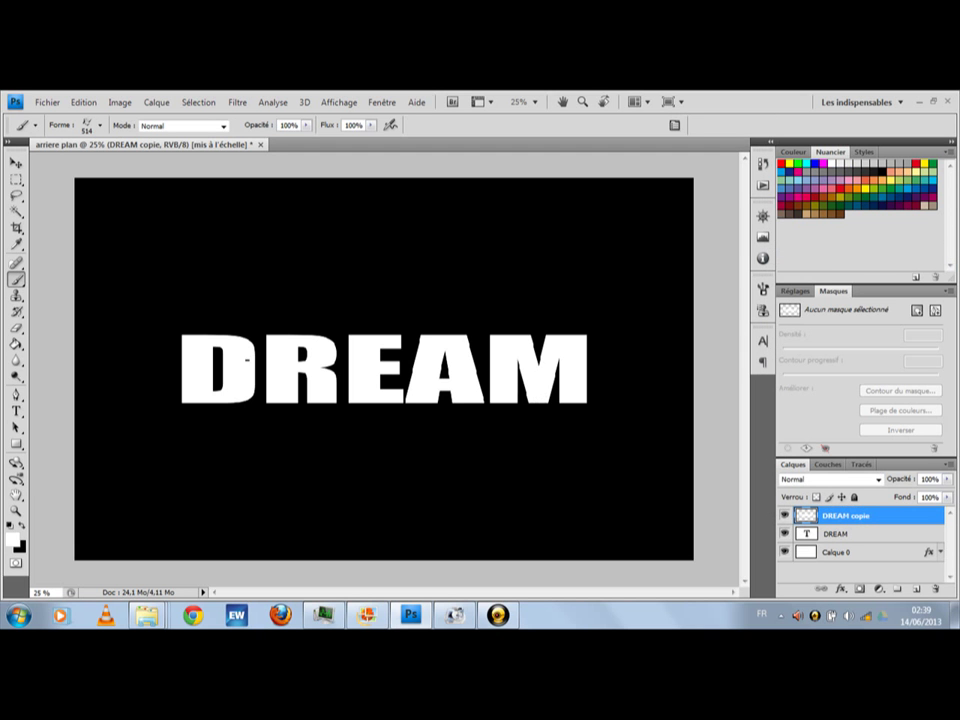
# Try the 514 px crack brush at a diameter of 1714 px, and switch to the 1076 px crack brush.
pyautogui.press('capslock')
pyautogui.click(104, 130)
pyautogui.write('1714')
pyautogui.press('Return')
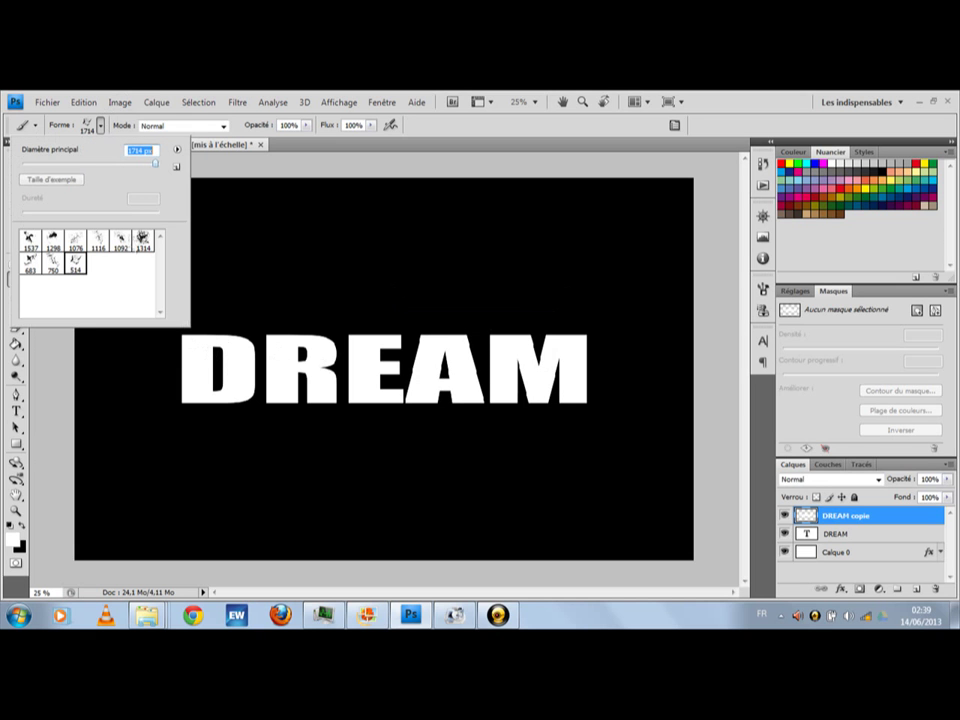
pyautogui.click(76, 241)
pyautogui.press('Return')
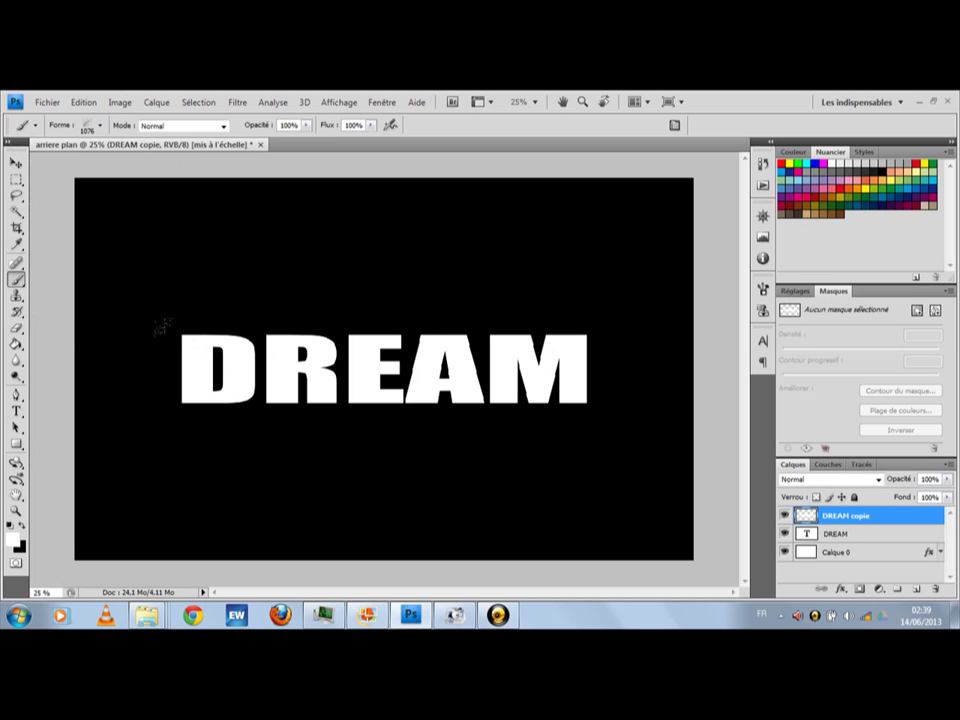
# Stamp black cracks over the D and R on DREAM copie, undoing a first stamp made in white.
pyautogui.click(230, 365)
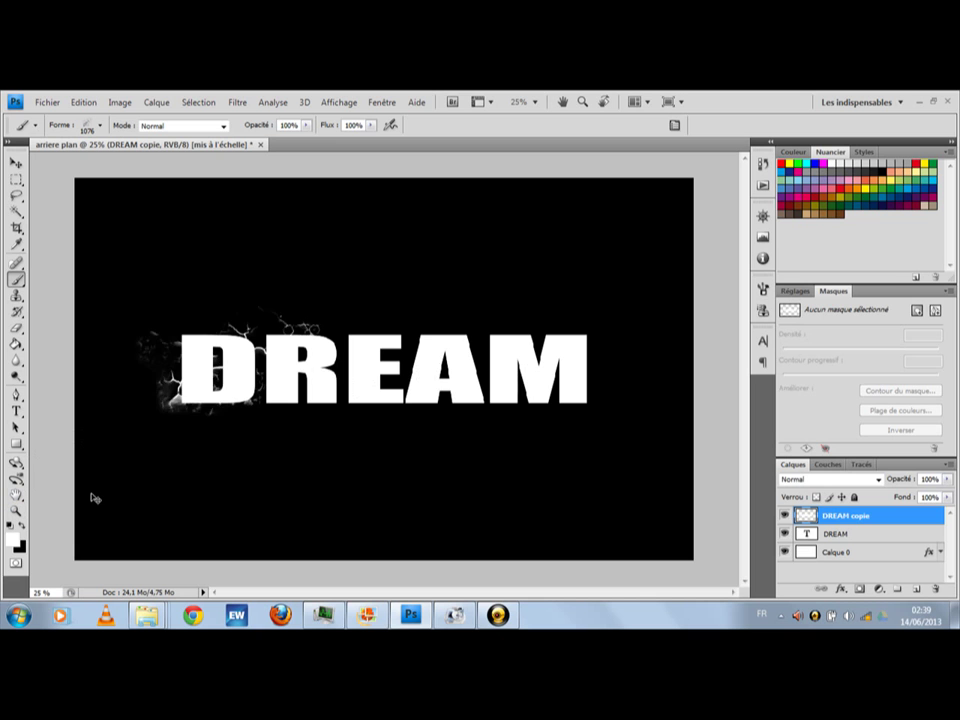
pyautogui.hotkey('ctrl', 'z')
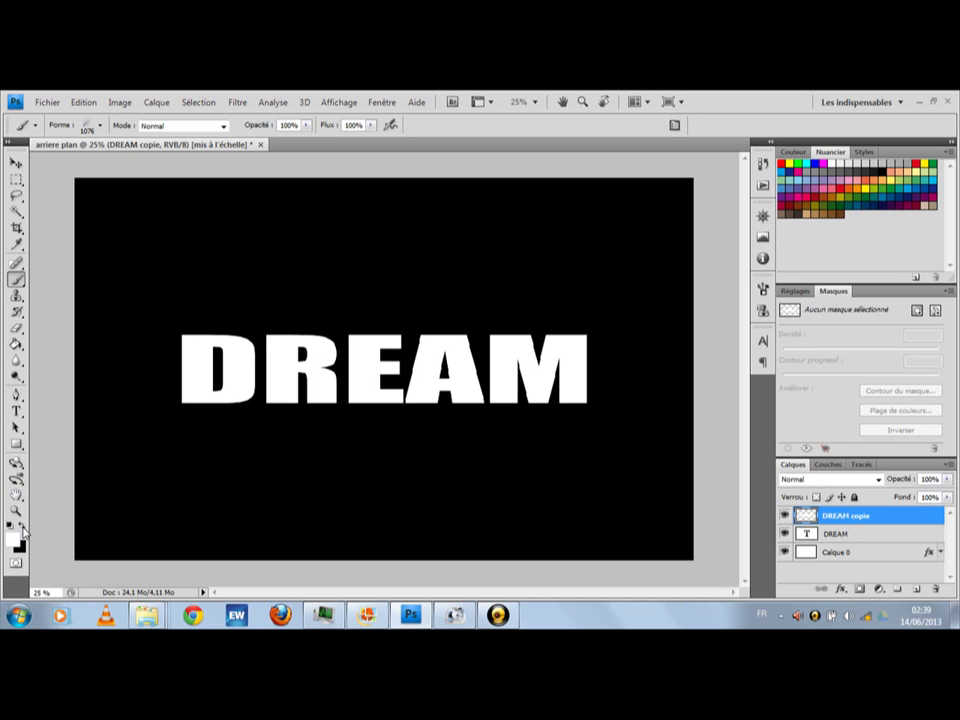
pyautogui.click(22, 527)
pyautogui.click(158, 330)
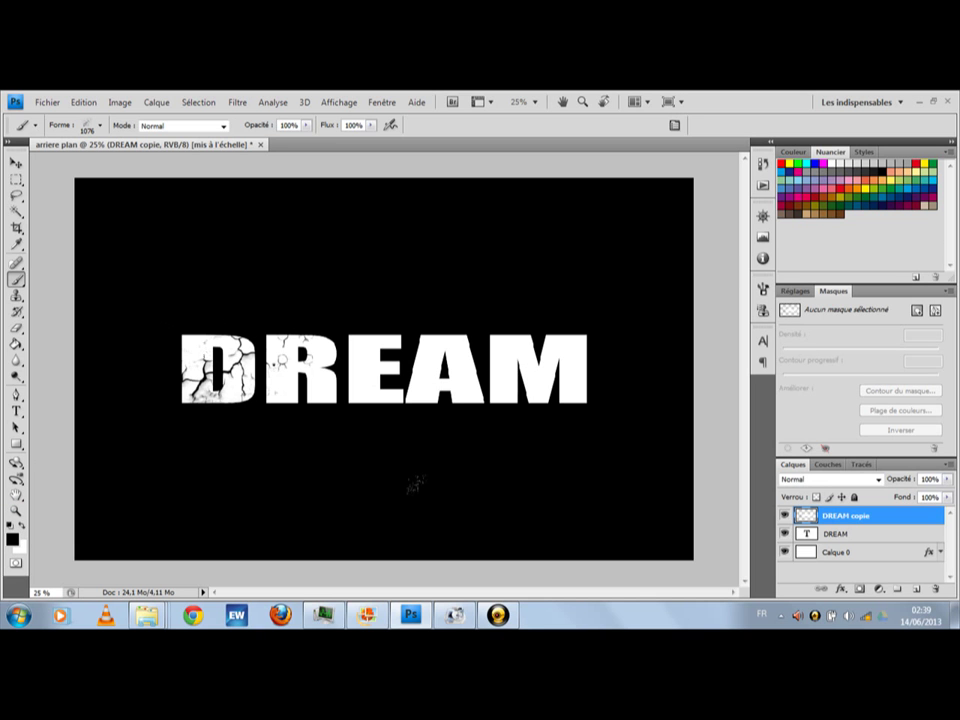
pyautogui.click(430, 365)
# Choose the 514 px crack brush, set its diameter to 1009 px, and stamp black cracks over the R, E, A and M.
pyautogui.click(100, 125)
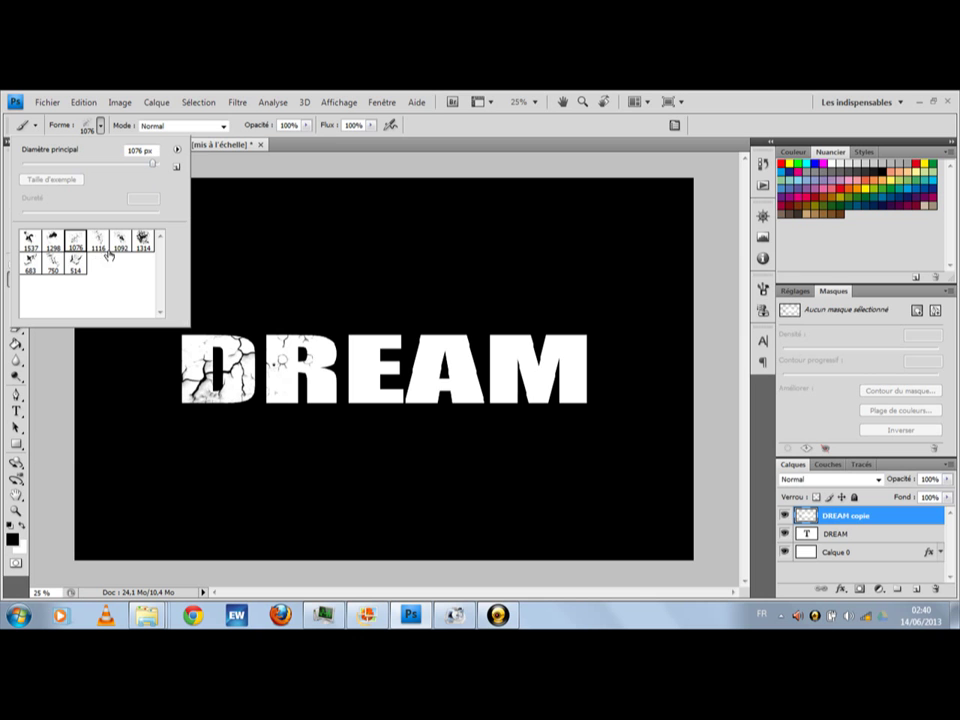
pyautogui.click(75, 262)
pyautogui.moveTo(145, 163); pyautogui.dragTo(156, 163)
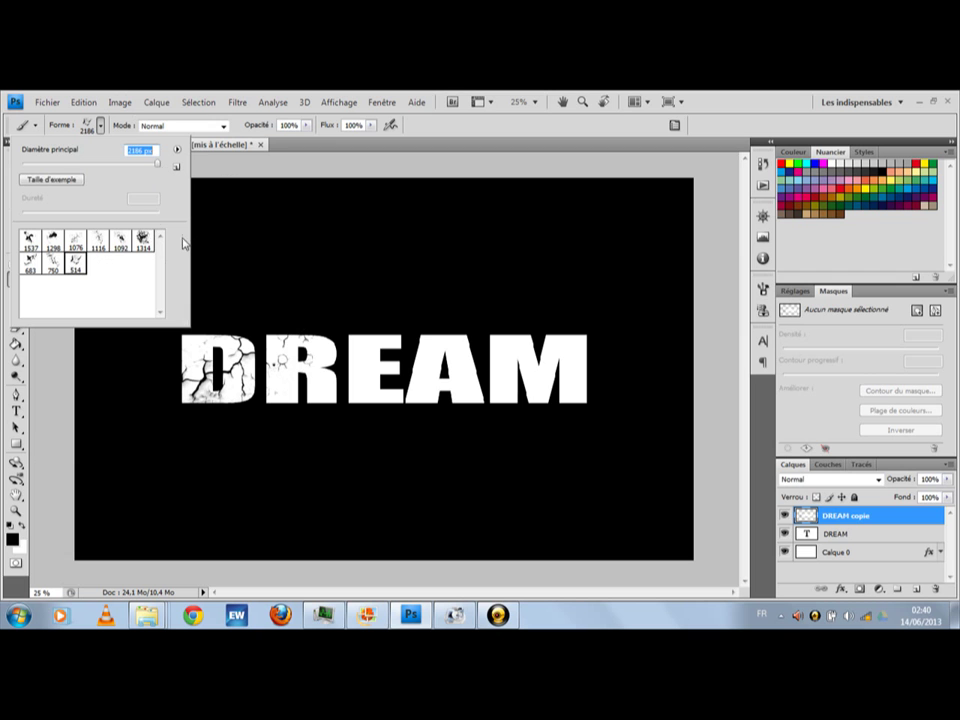
pyautogui.write('1009')
pyautogui.press('Return')
pyautogui.click(315, 345)
pyautogui.click(535, 407)
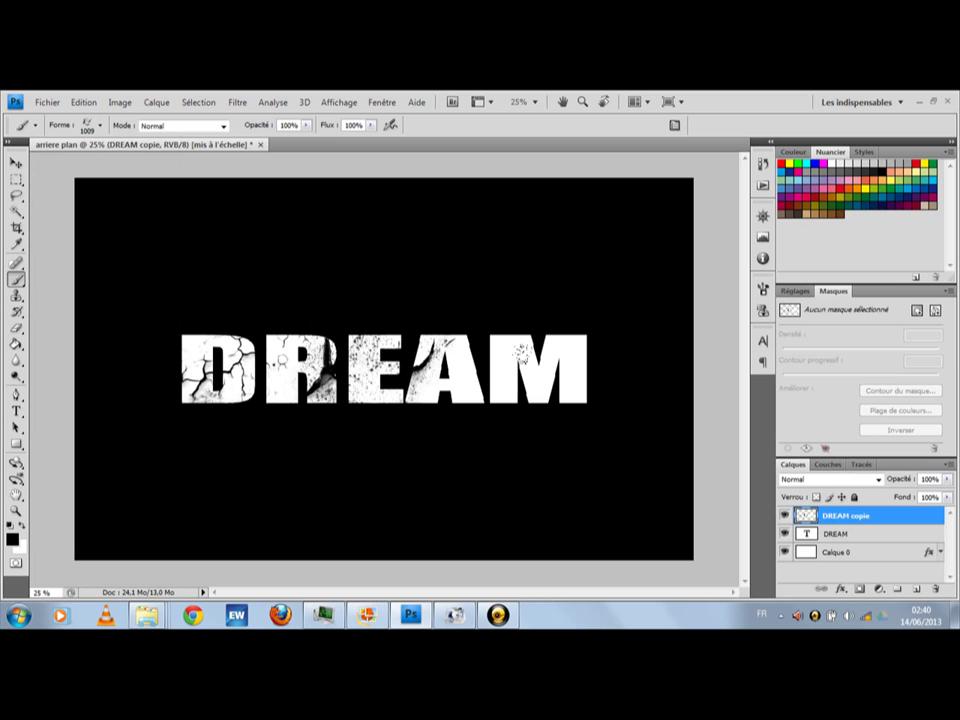
pyautogui.click(562, 362)
pyautogui.click(572, 382)
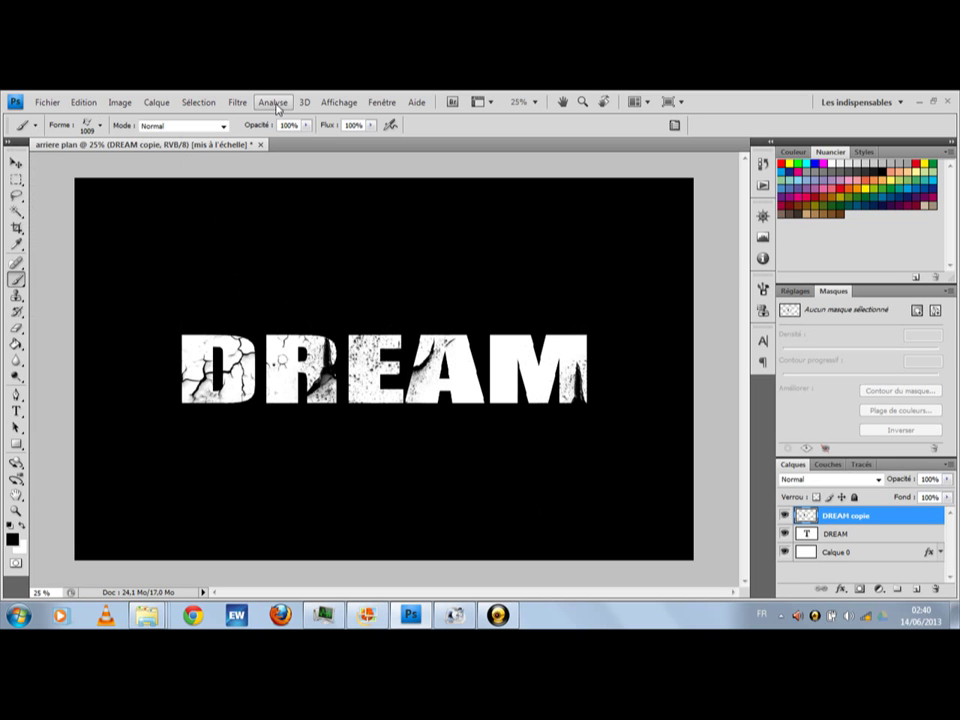
# Choose the 683 px crack brush, reduce its diameter to 618 px, and stamp black cracks over the A and M.
pyautogui.click(100, 125)
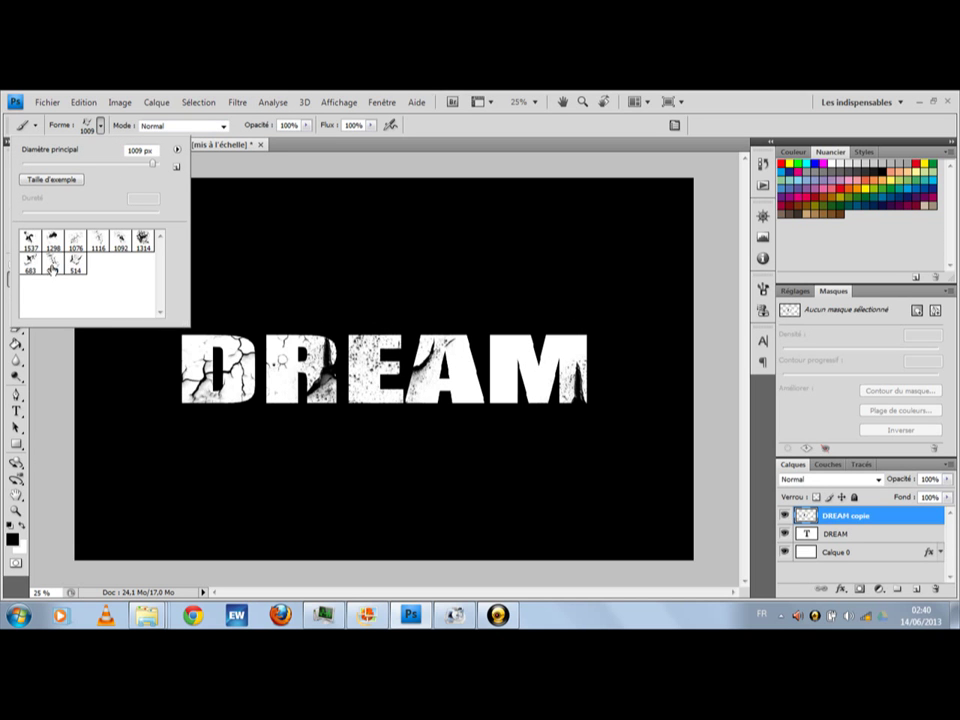
pyautogui.click(53, 264)
pyautogui.click(30, 264)
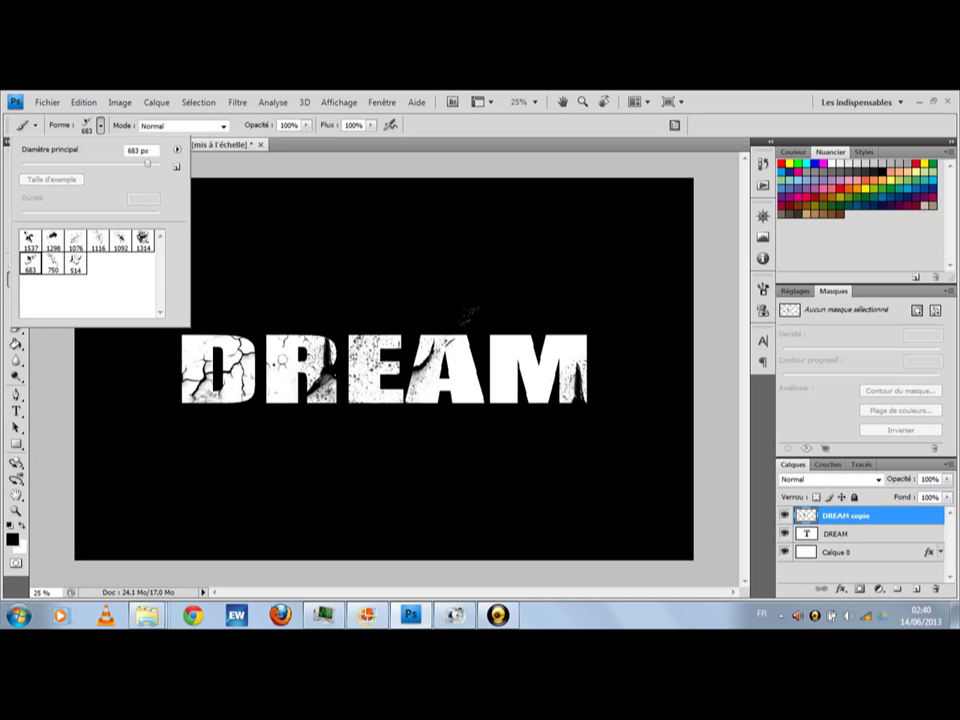
pyautogui.moveTo(150, 167); pyautogui.dragTo(147, 165)
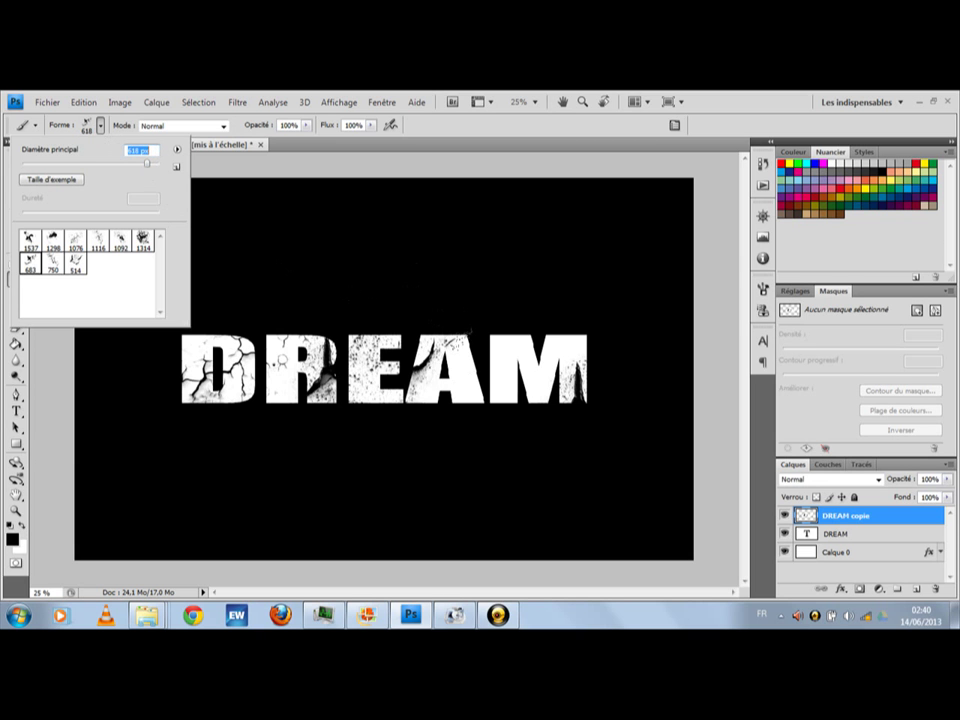
pyautogui.press('Return')
pyautogui.click(510, 360)
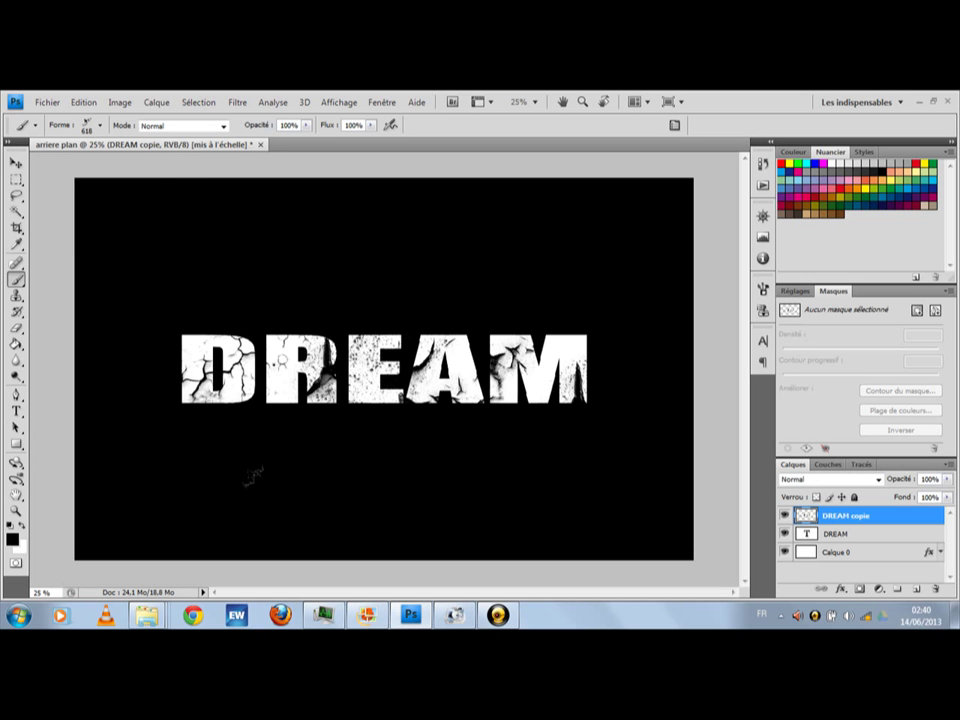
pyautogui.click(537, 386)
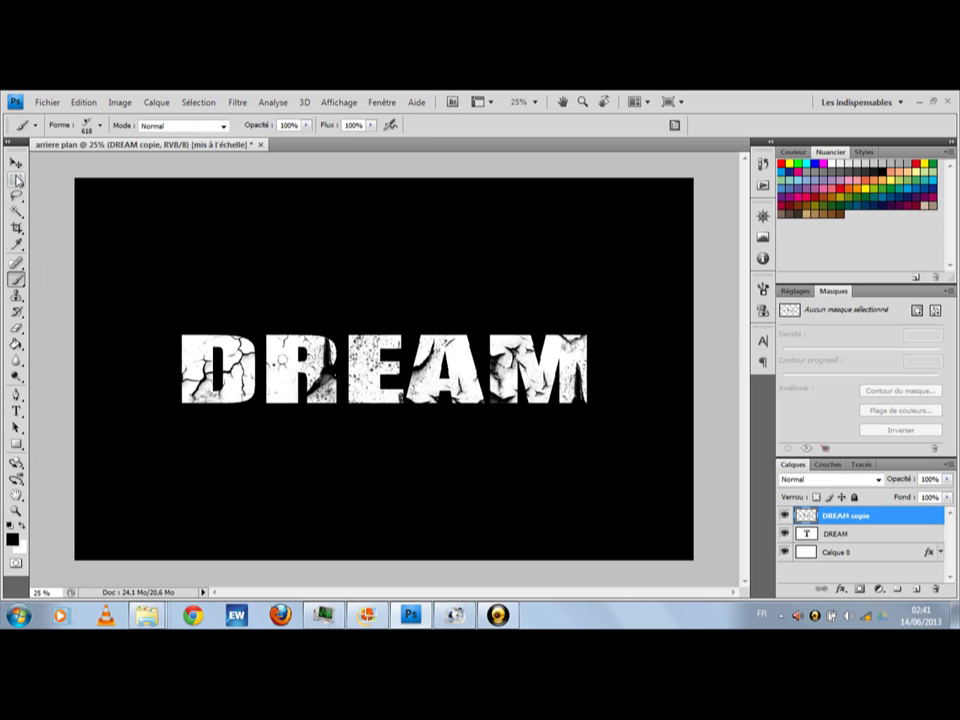
# Erase the stray cracks above the letters on DREAM copie using a rectangular selection stretched to 172% height, checking with Calque 0 hidden.
pyautogui.press('m')
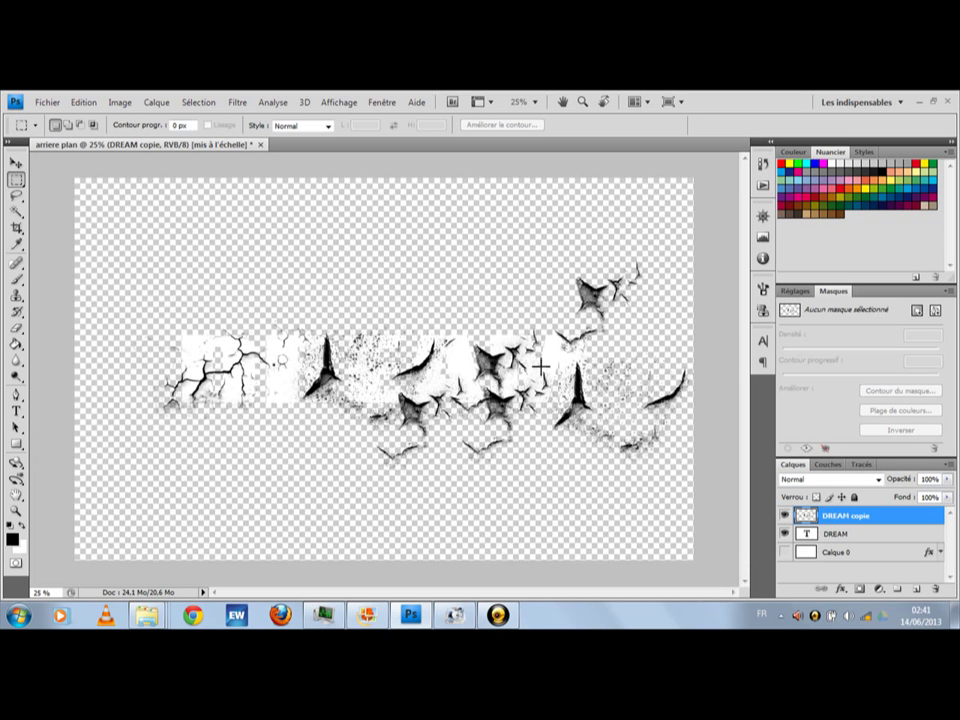
pyautogui.moveTo(172, 286); pyautogui.dragTo(742, 333)
pyautogui.rightClick(546, 317)
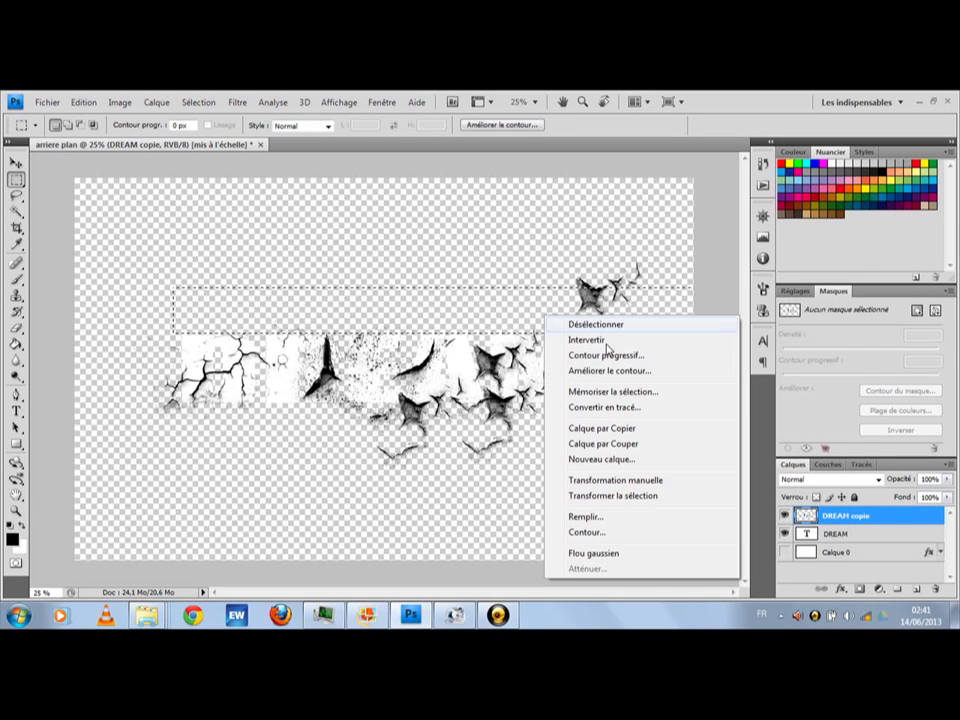
pyautogui.click(580, 495)
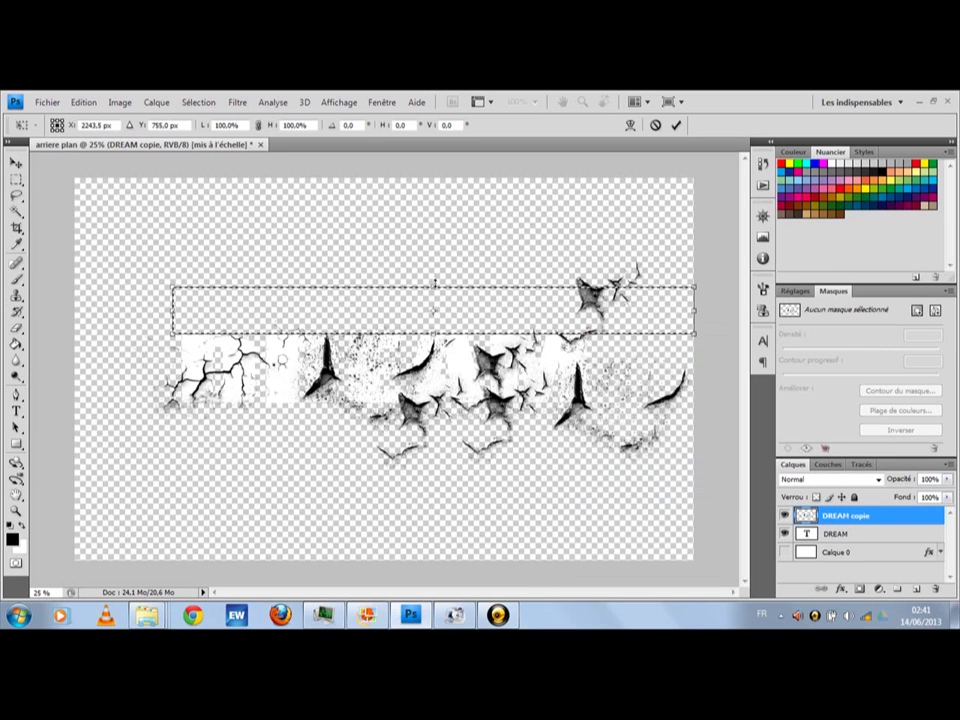
pyautogui.moveTo(431, 257); pyautogui.dragTo(431, 250)
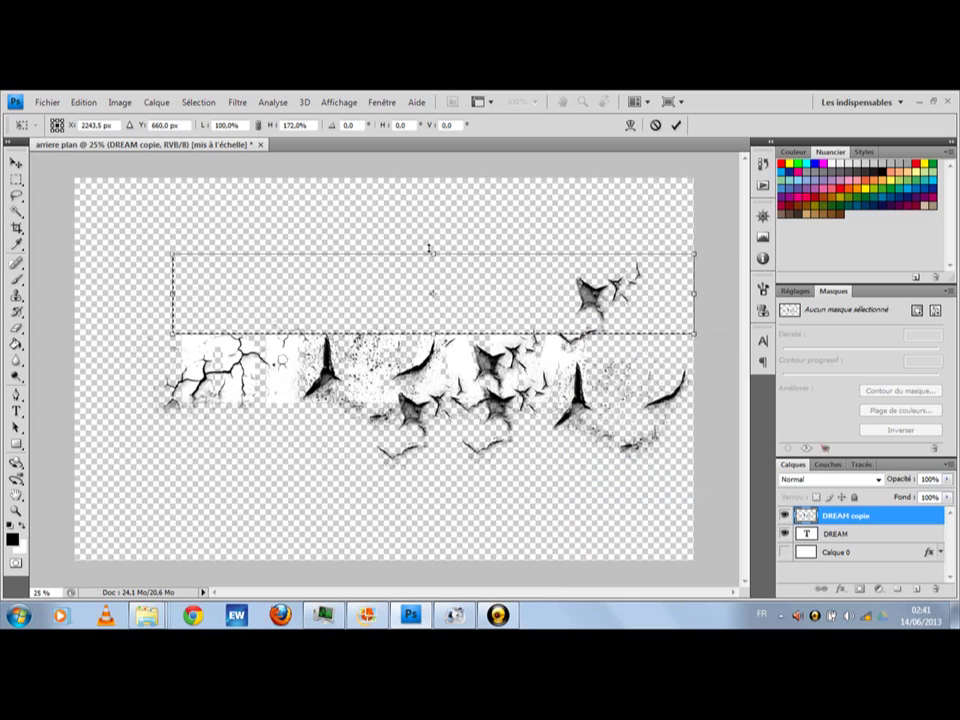
pyautogui.press('Return')
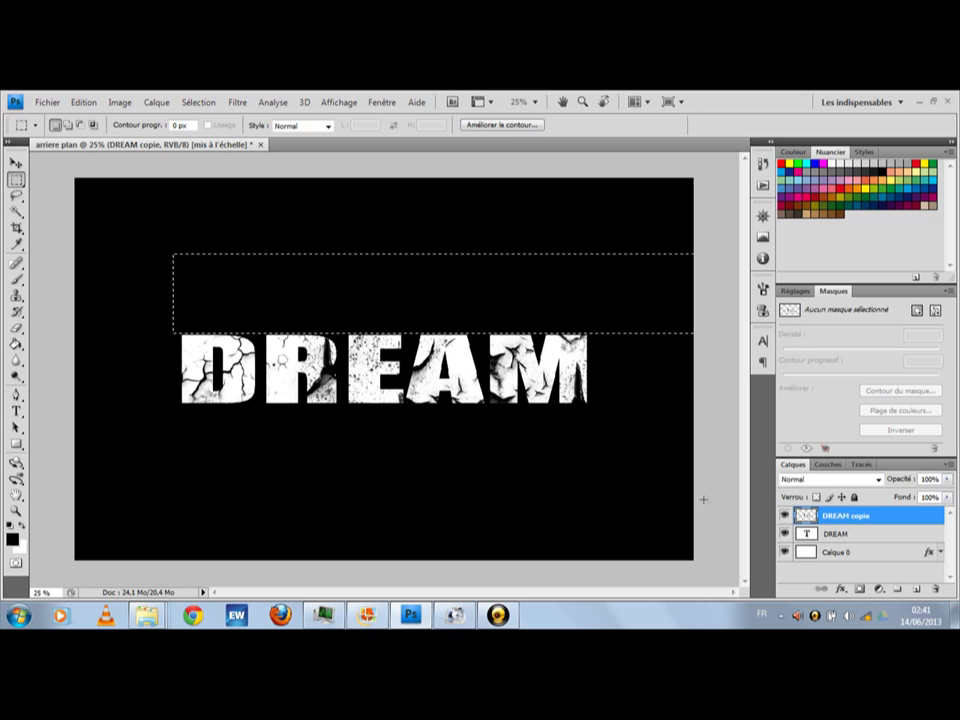
pyautogui.click(785, 552)
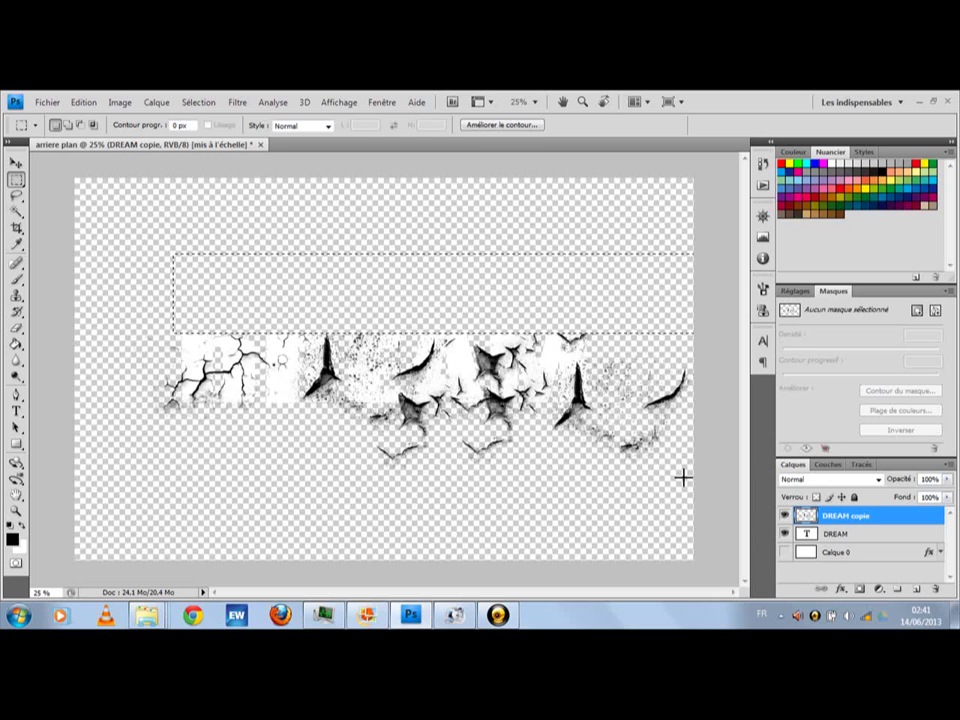
pyautogui.click(785, 552)
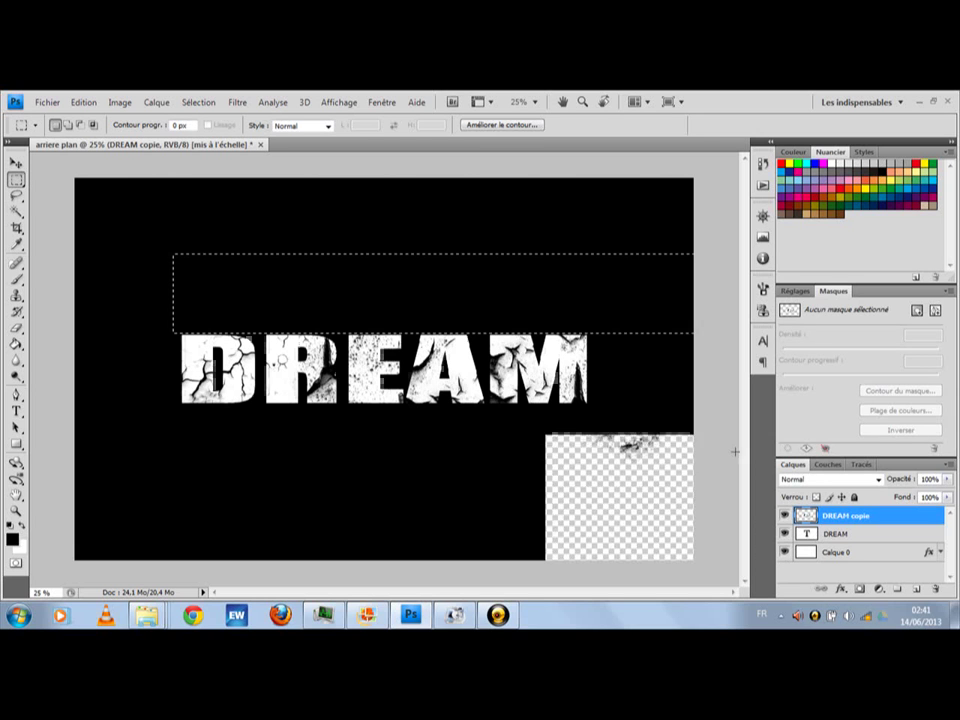
# Erase the cracks to the right of the M with a tall rectangular selection, then deselect and show Calque 0.
pyautogui.click(591, 319)
pyautogui.moveTo(587, 301); pyautogui.dragTo(705, 549)
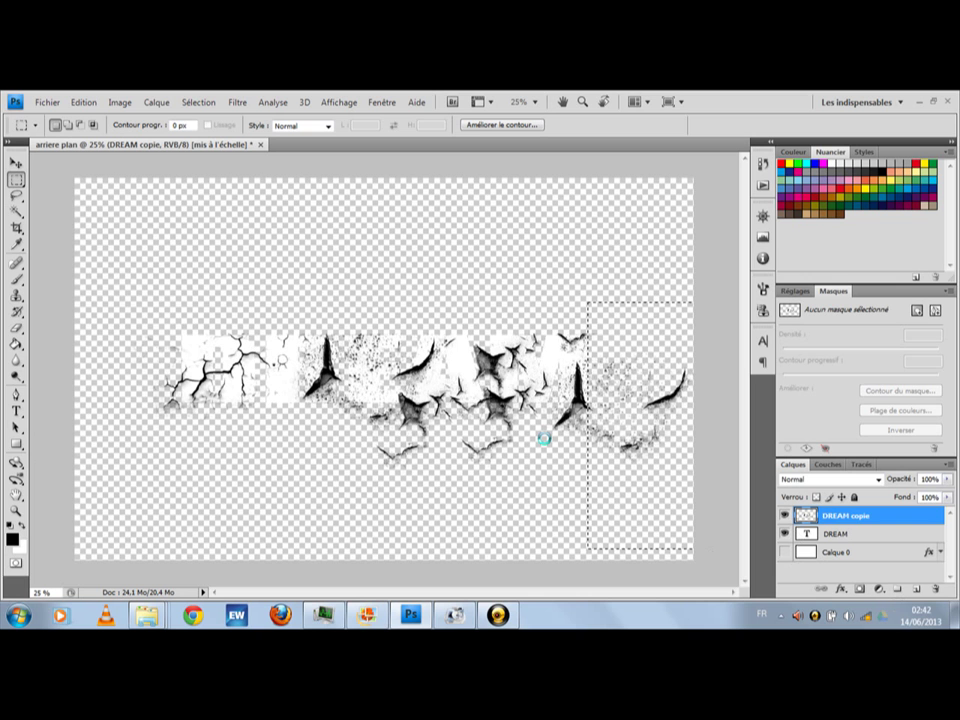
pyautogui.press('Delete')
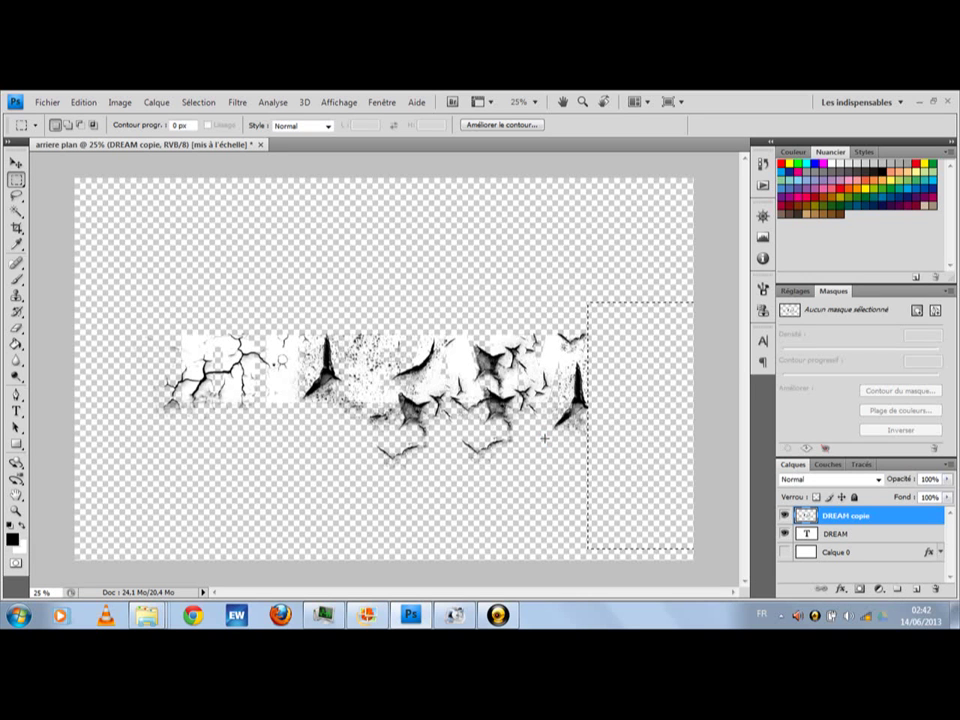
pyautogui.hotkey('ctrl', 'd')
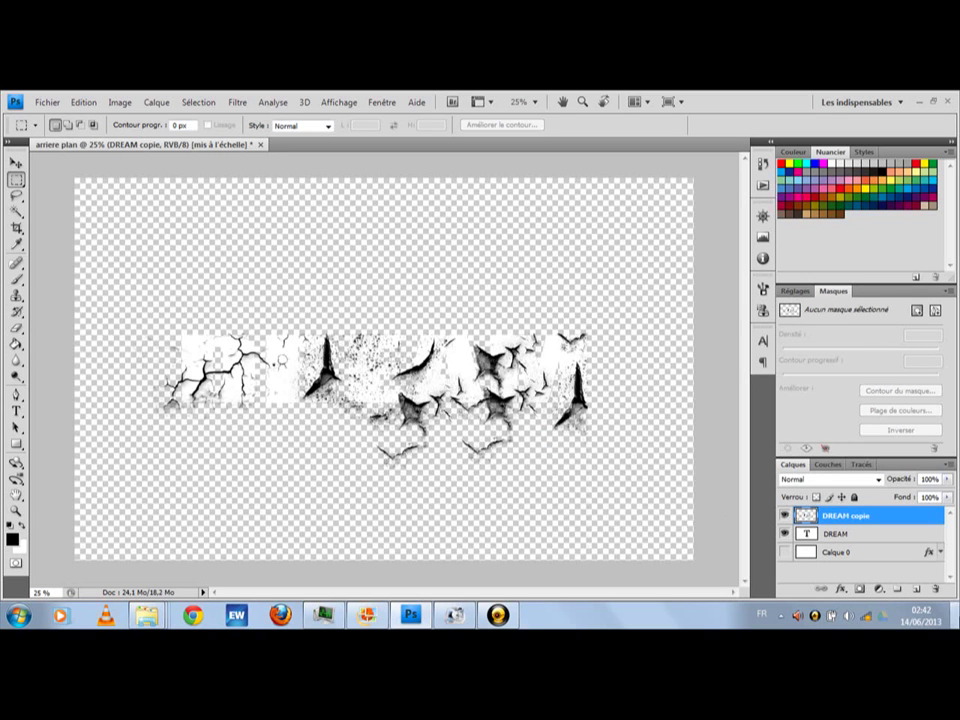
pyautogui.click(785, 552)
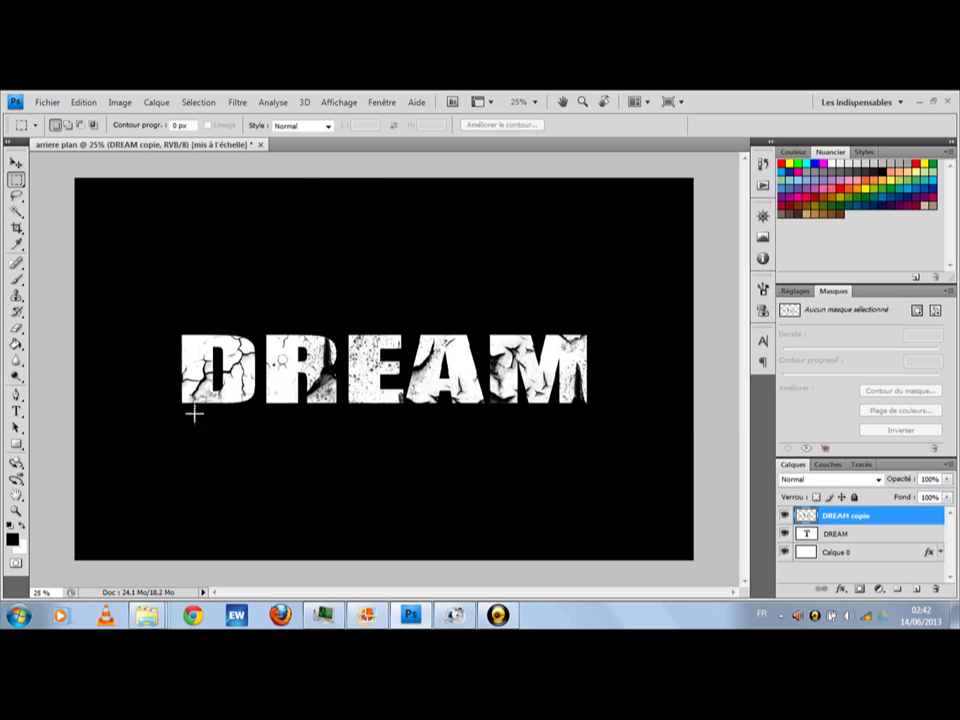
# Erase the cracks below the letters with a rectangular selection stretched downward to about 169% of its height.
pyautogui.moveTo(176, 406); pyautogui.dragTo(293, 437)
pyautogui.moveTo(351, 443); pyautogui.dragTo(617, 461)
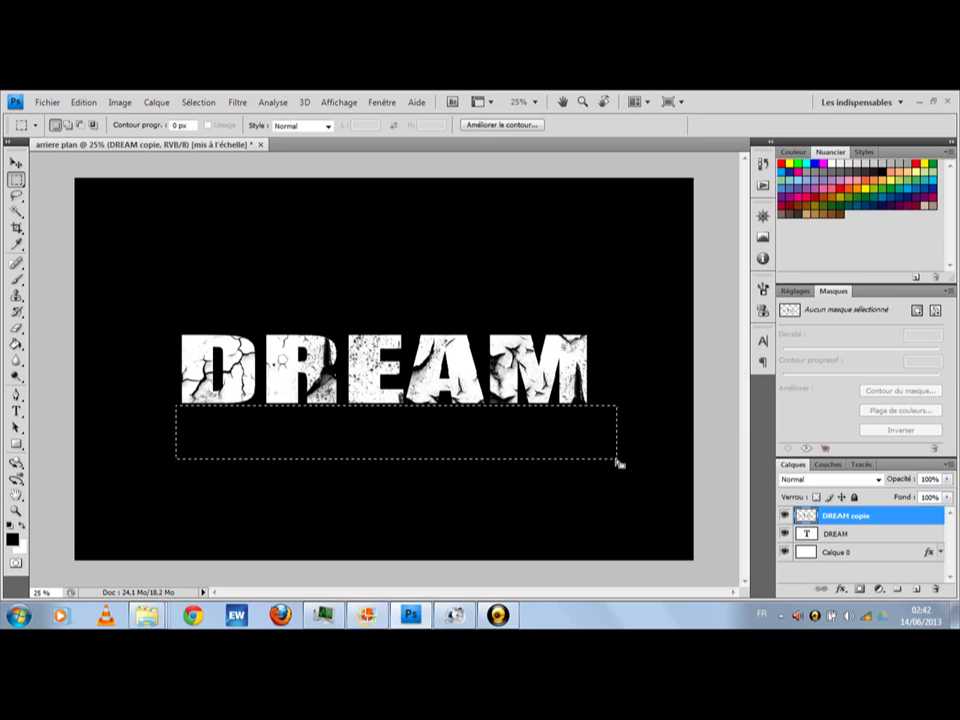
pyautogui.rightClick(472, 456)
pyautogui.click(521, 371)
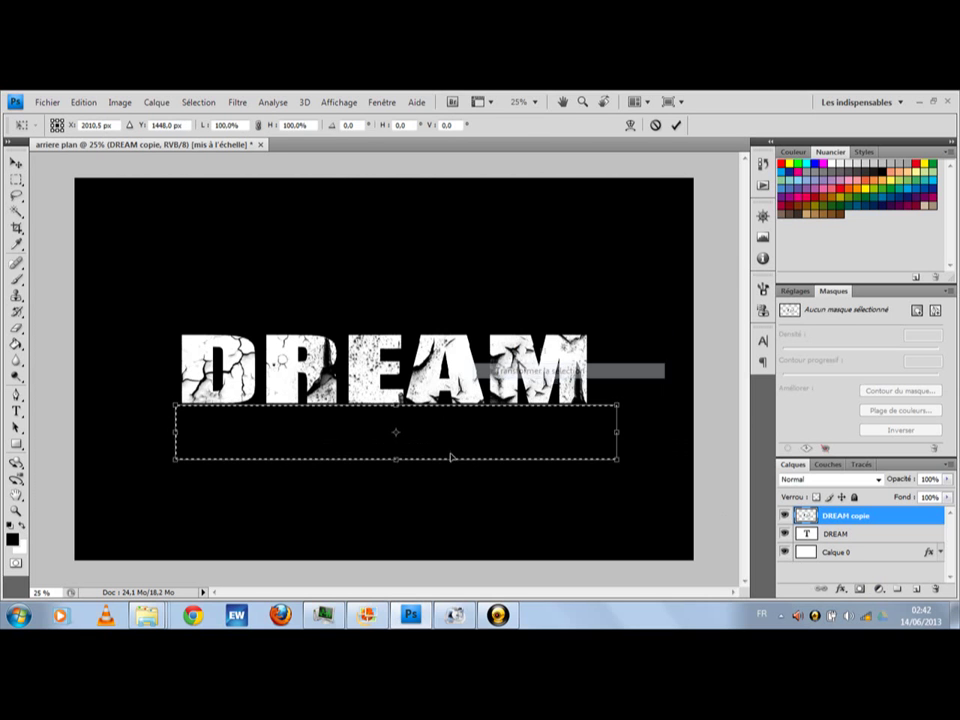
pyautogui.moveTo(399, 475); pyautogui.dragTo(400, 495)
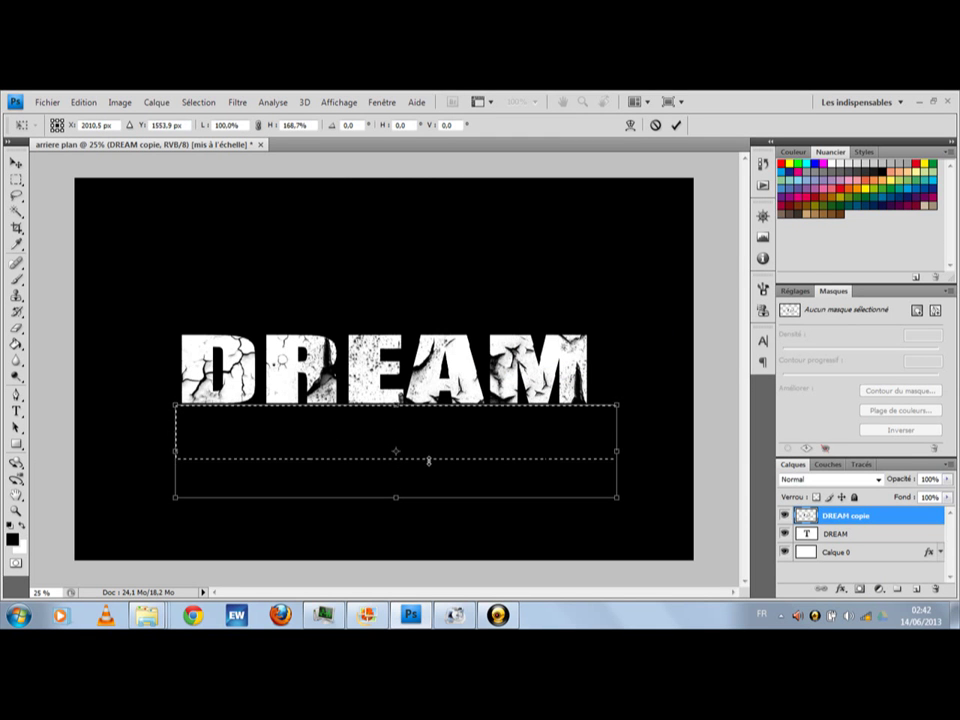
pyautogui.press('Return')
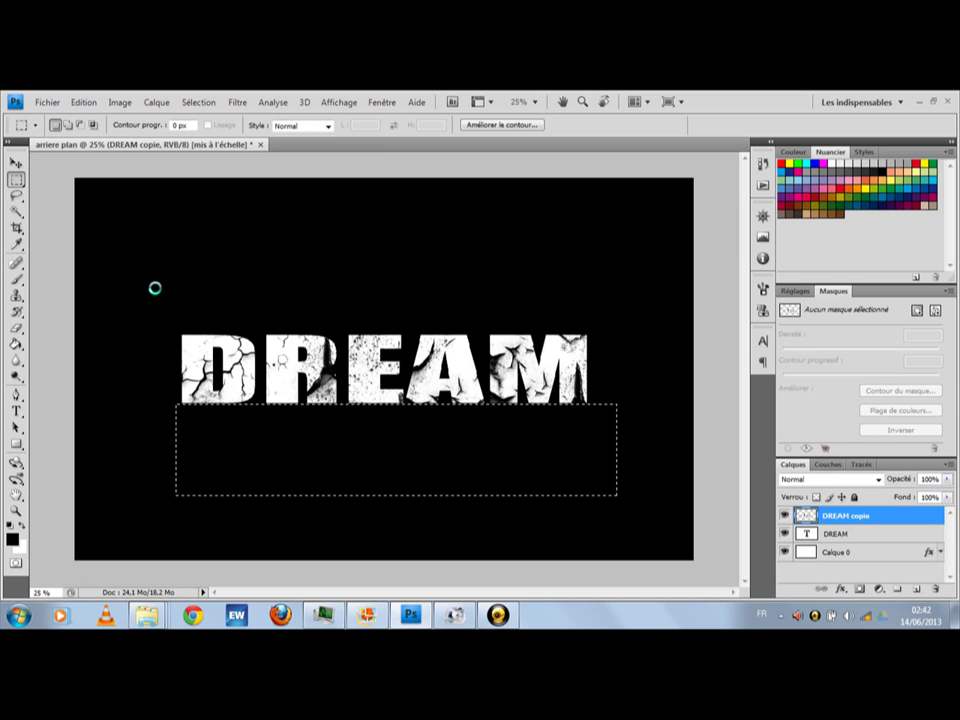
# Align a tall rectangular selection with the D's left edge, enlarge it to about 150% width, erase the cracks inside it and deselect.
pyautogui.moveTo(165, 281); pyautogui.dragTo(81, 520)
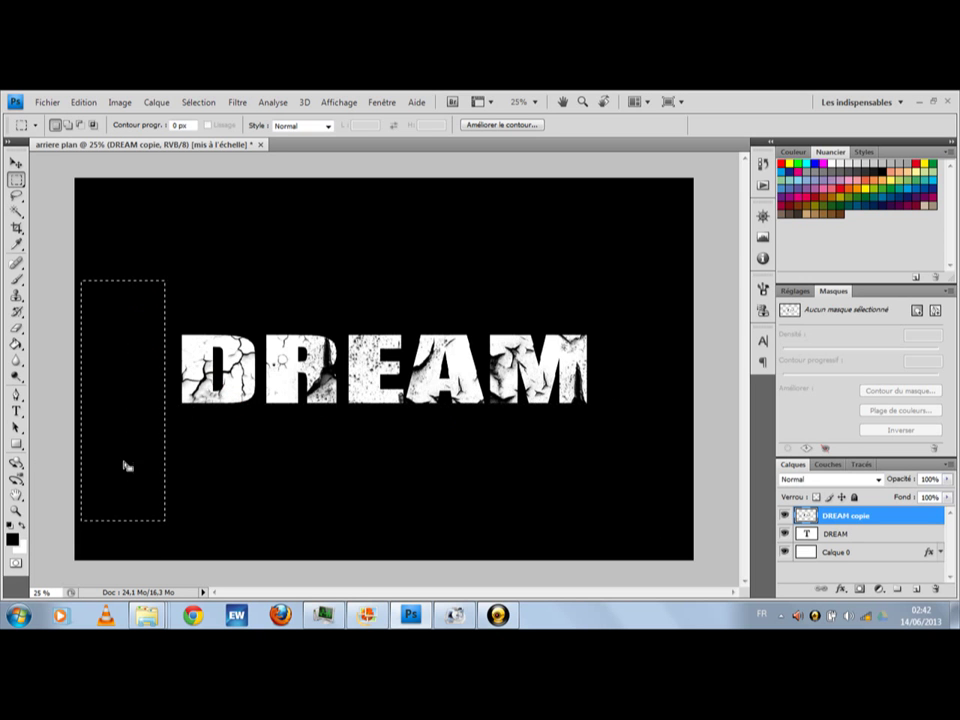
pyautogui.press('Right')
pyautogui.press('Right')
pyautogui.press('Right')
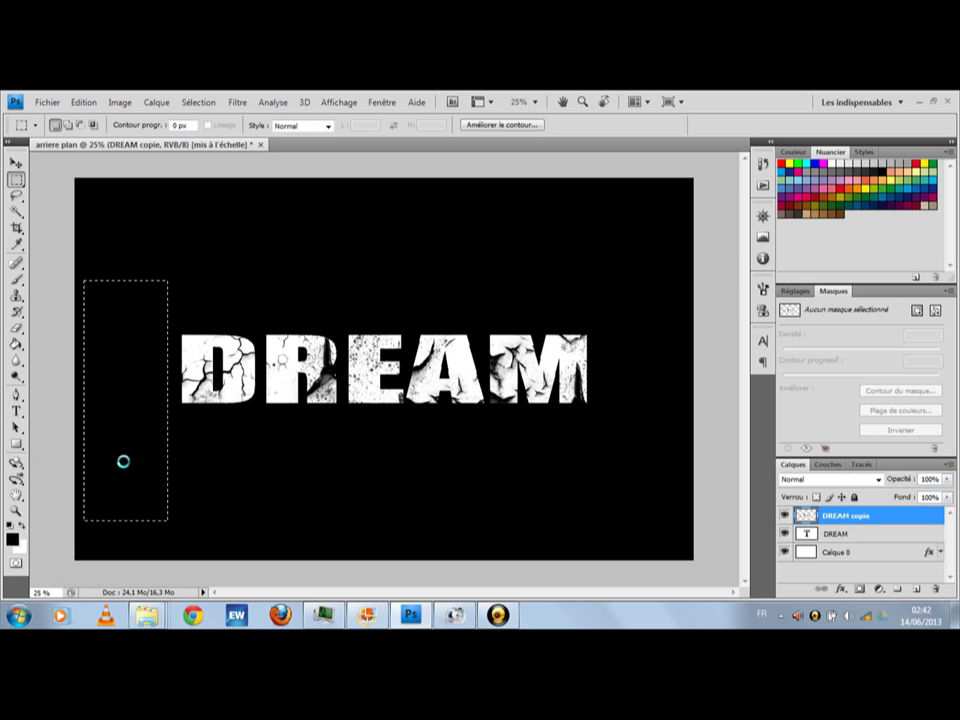
pyautogui.moveTo(135, 465)
pyautogui.mouseDown()
pyautogui.moveTo(145, 466)
pyautogui.moveTo(136, 463)
pyautogui.mouseUp()
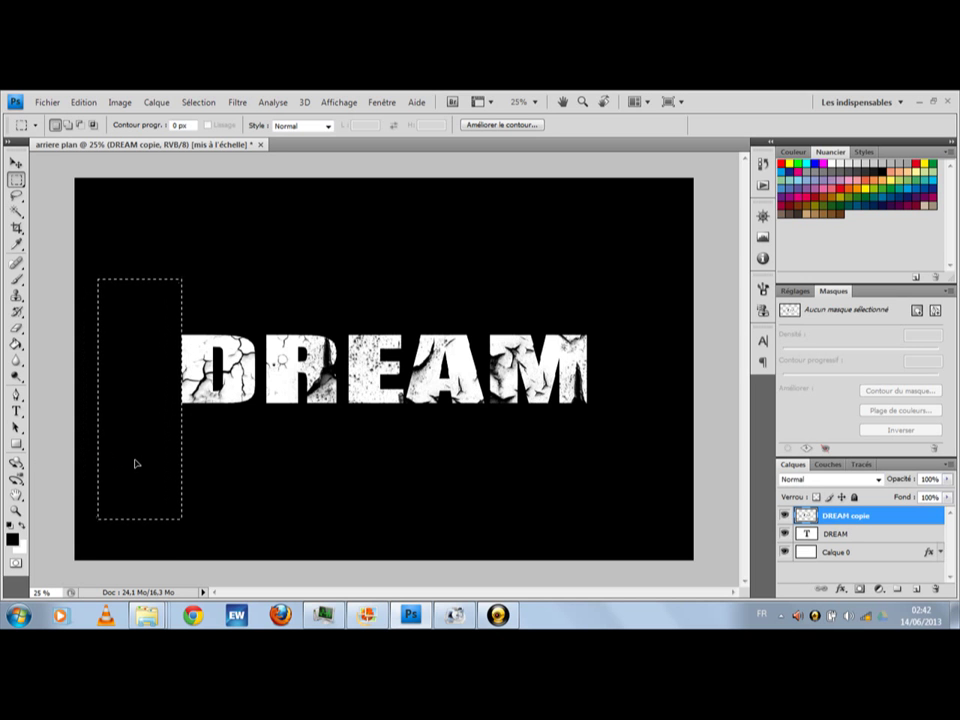
pyautogui.press('Left')
pyautogui.rightClick(138, 398)
pyautogui.click(250, 306)
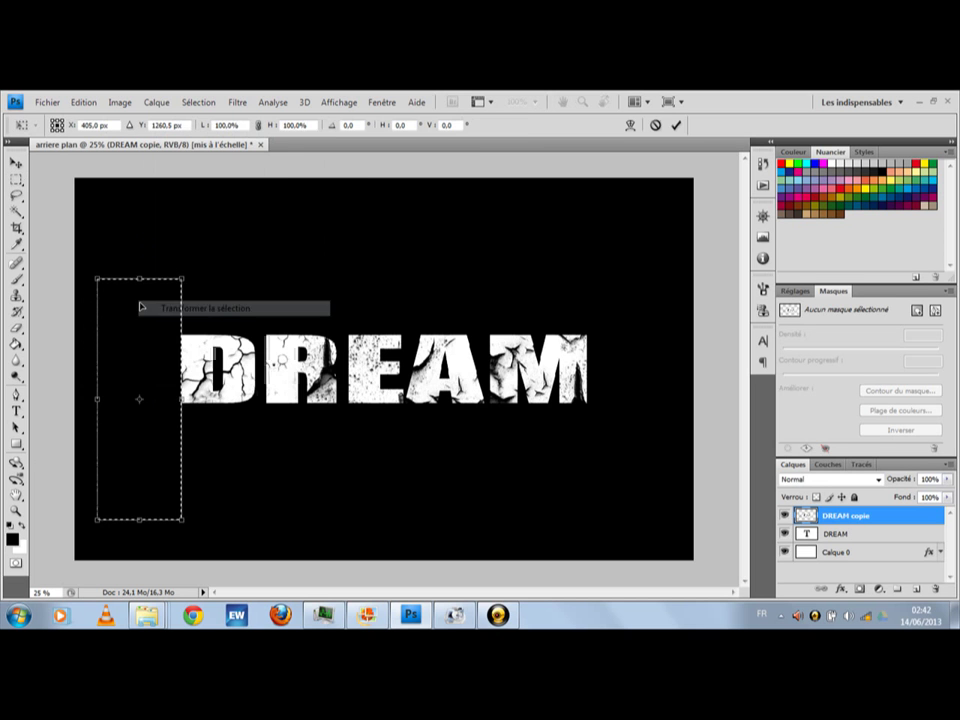
pyautogui.moveTo(102, 283); pyautogui.dragTo(58, 229)
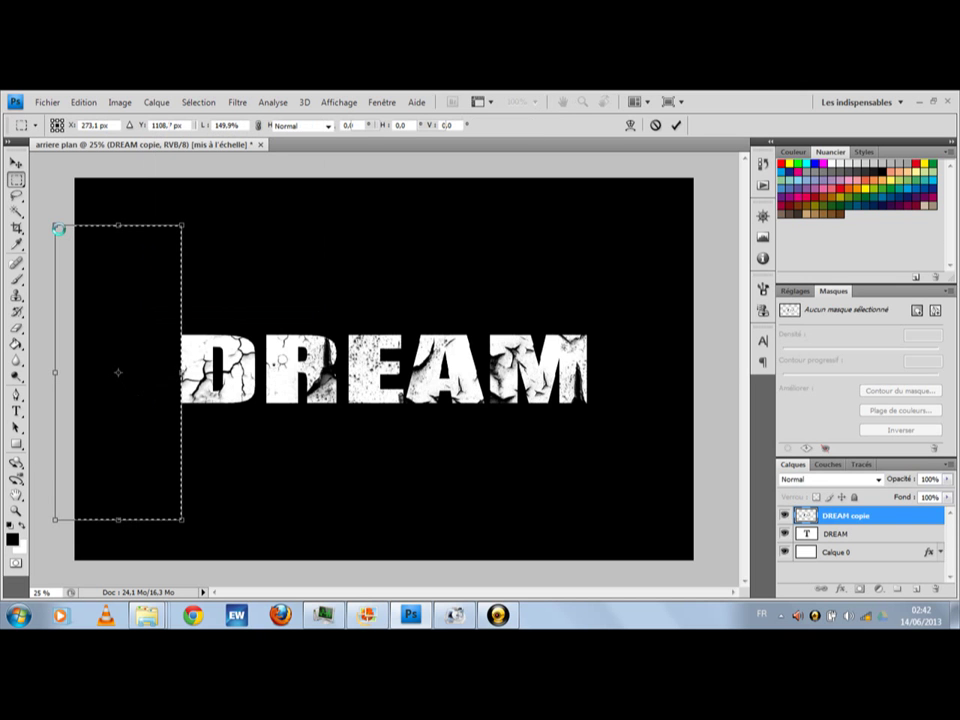
pyautogui.doubleClick(111, 336)
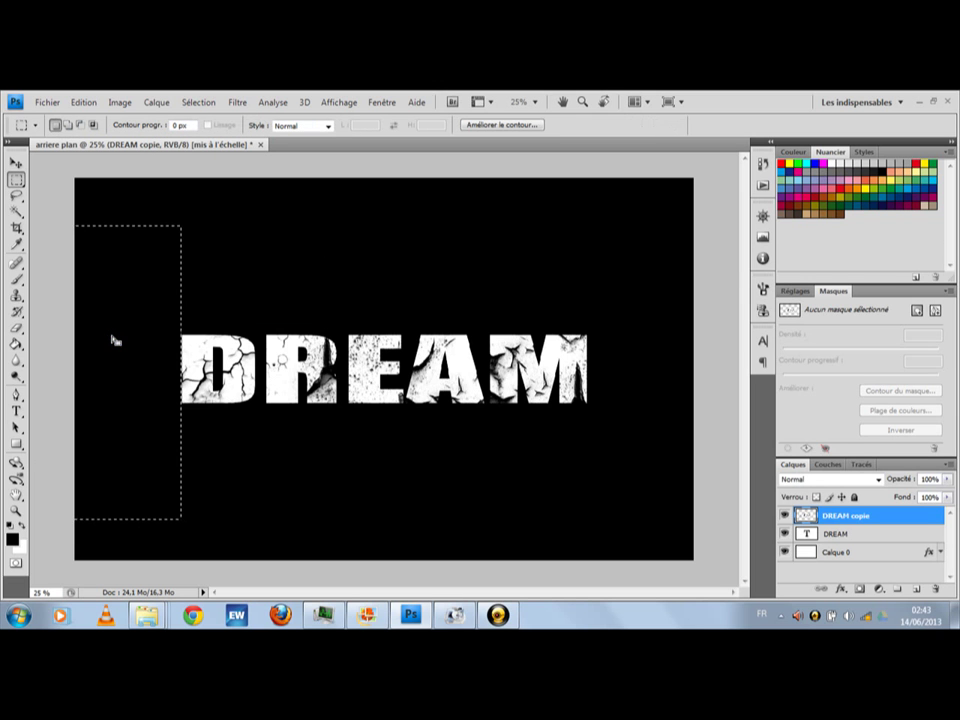
pyautogui.hotkey('ctrl', 'd')
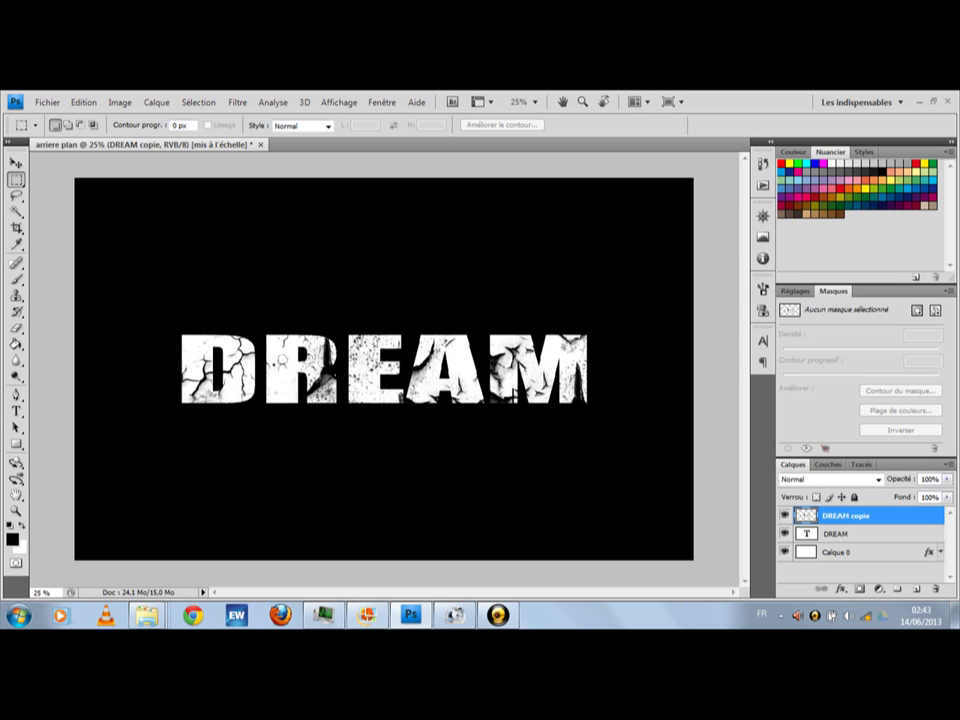
# Try the Nuages render filter on the DREAM copie layer and undo it.
pyautogui.click(237, 103)
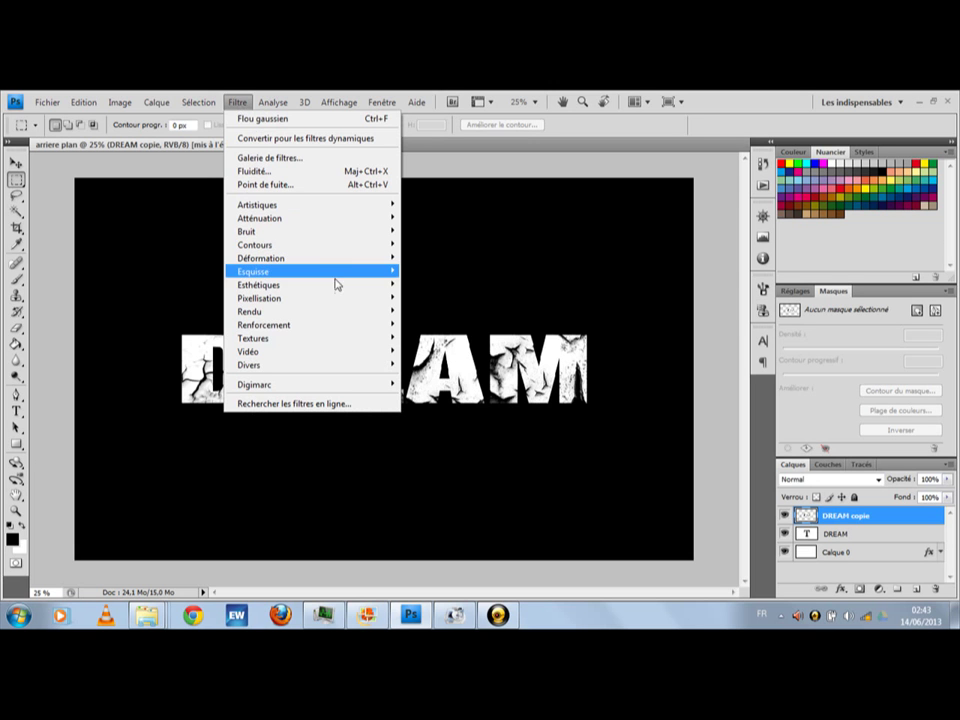
pyautogui.moveTo(333, 316)
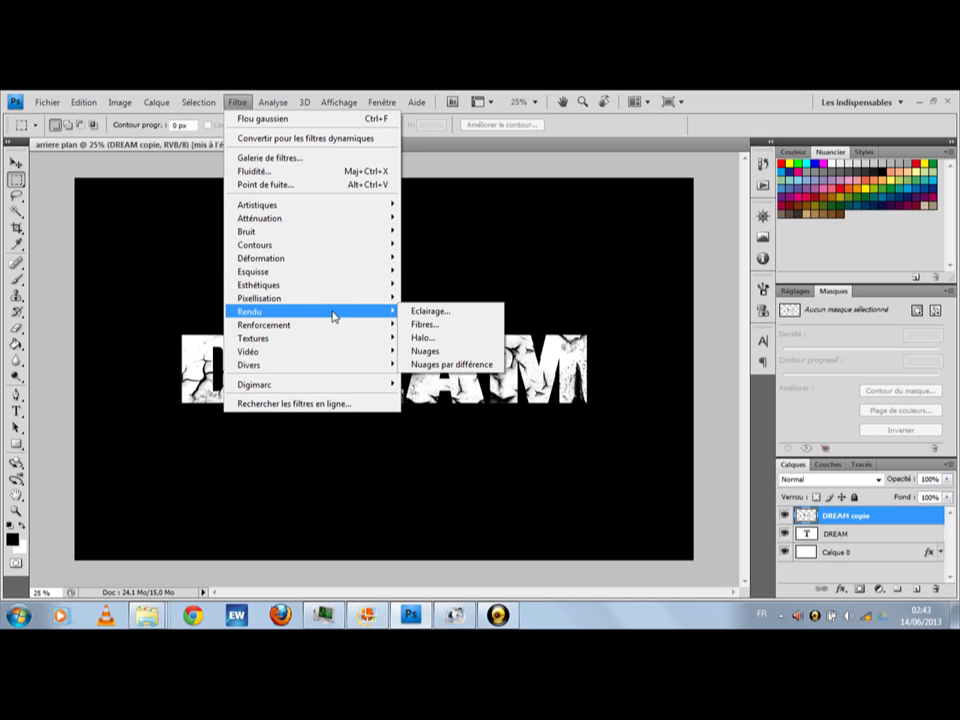
pyautogui.click(428, 351)
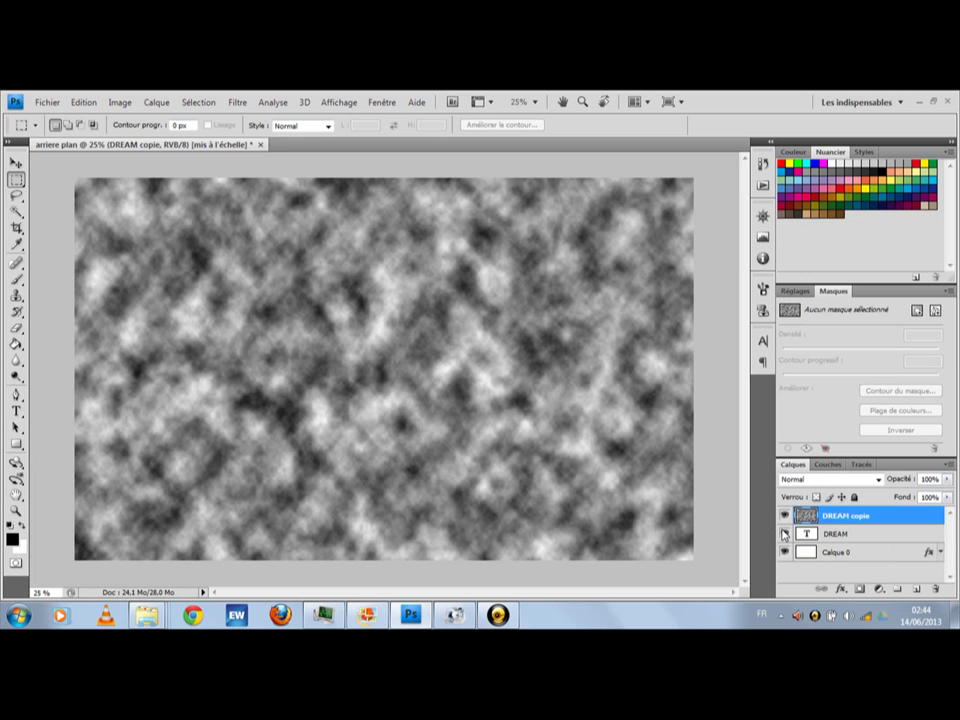
pyautogui.click(784, 534)
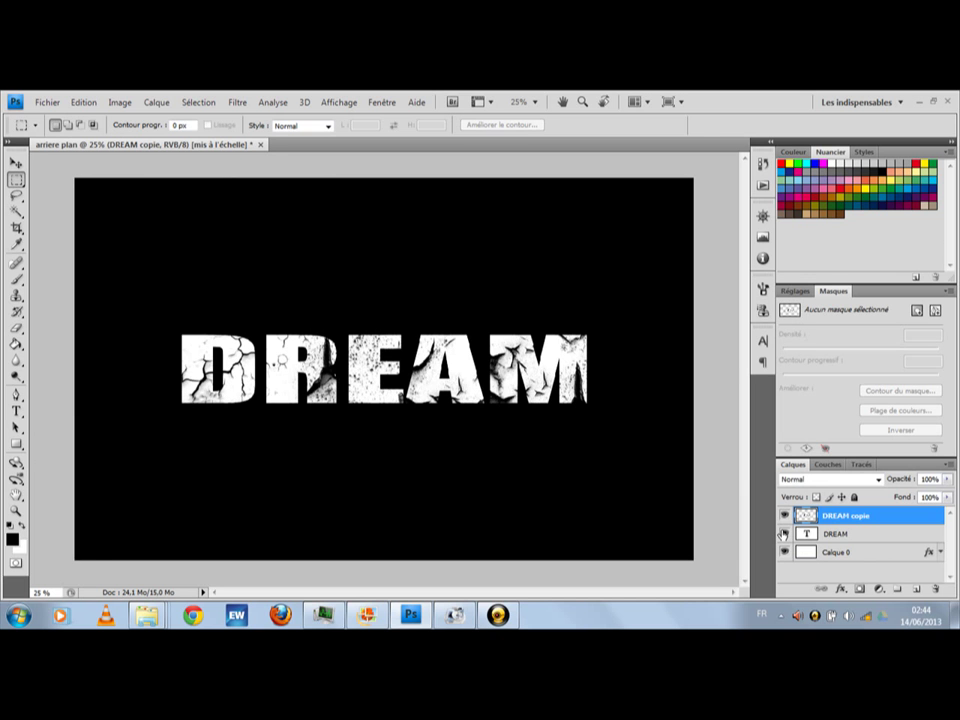
# Move the DREAM text layer above DREAM copie in the layer stack.
pyautogui.click(830, 534)
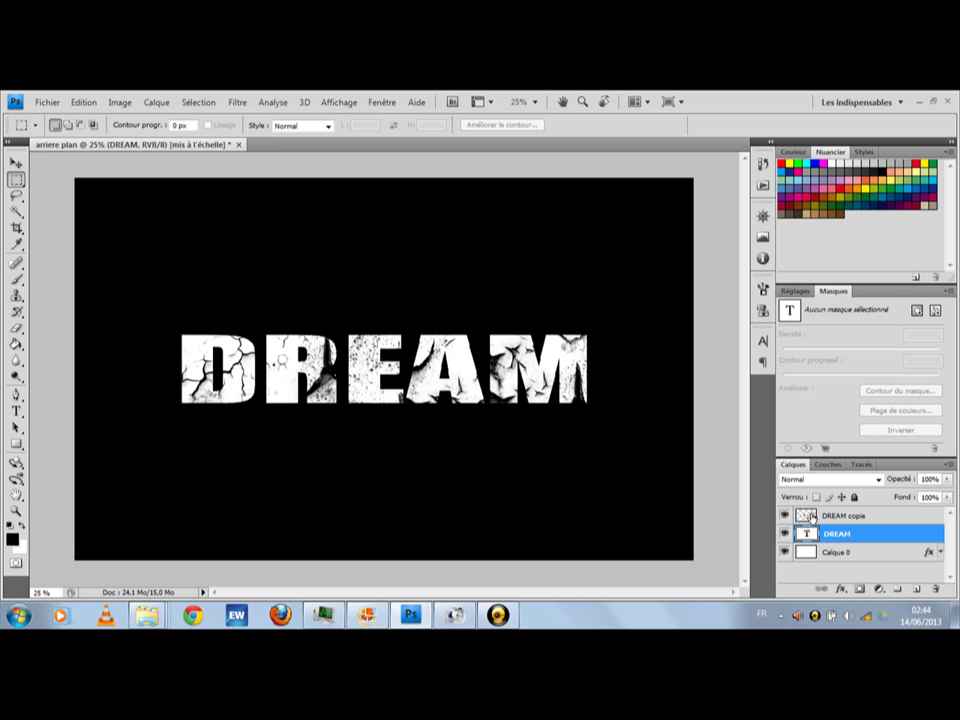
pyautogui.click(812, 516)
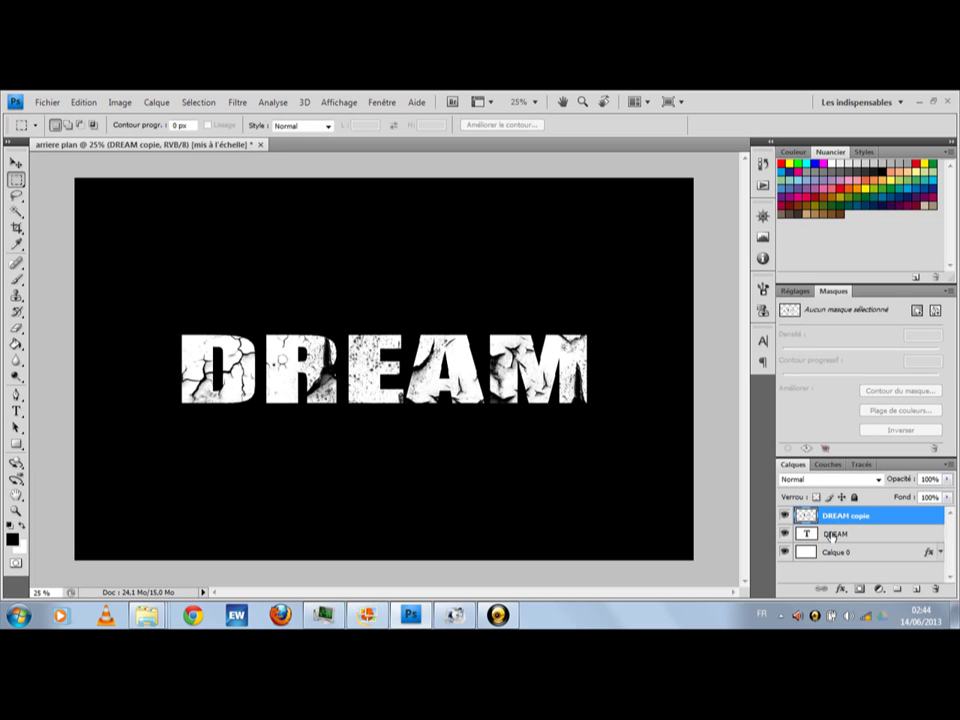
pyautogui.click(807, 533)
pyautogui.moveTo(806, 533); pyautogui.dragTo(797, 519)
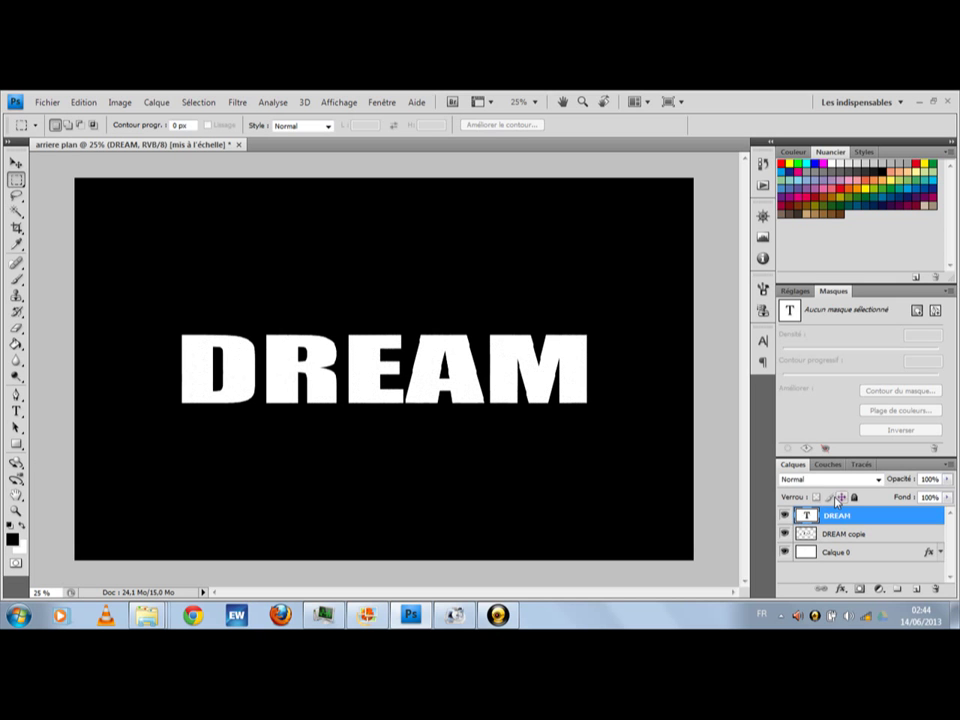
pyautogui.rightClick(818, 521)
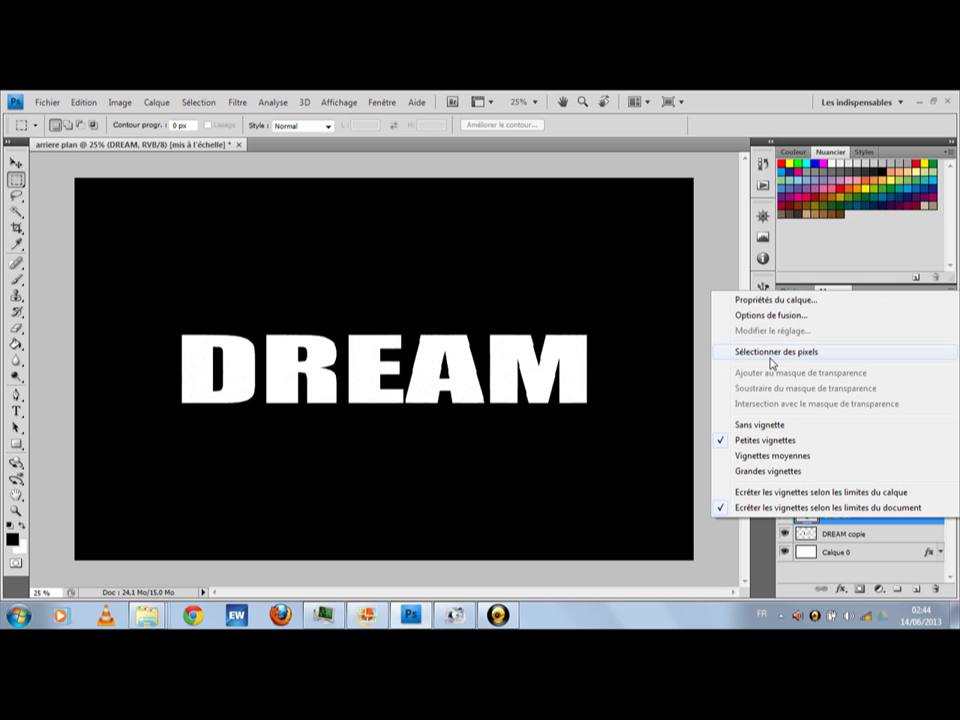
pyautogui.click(876, 521)
pyautogui.rightClick(876, 522)
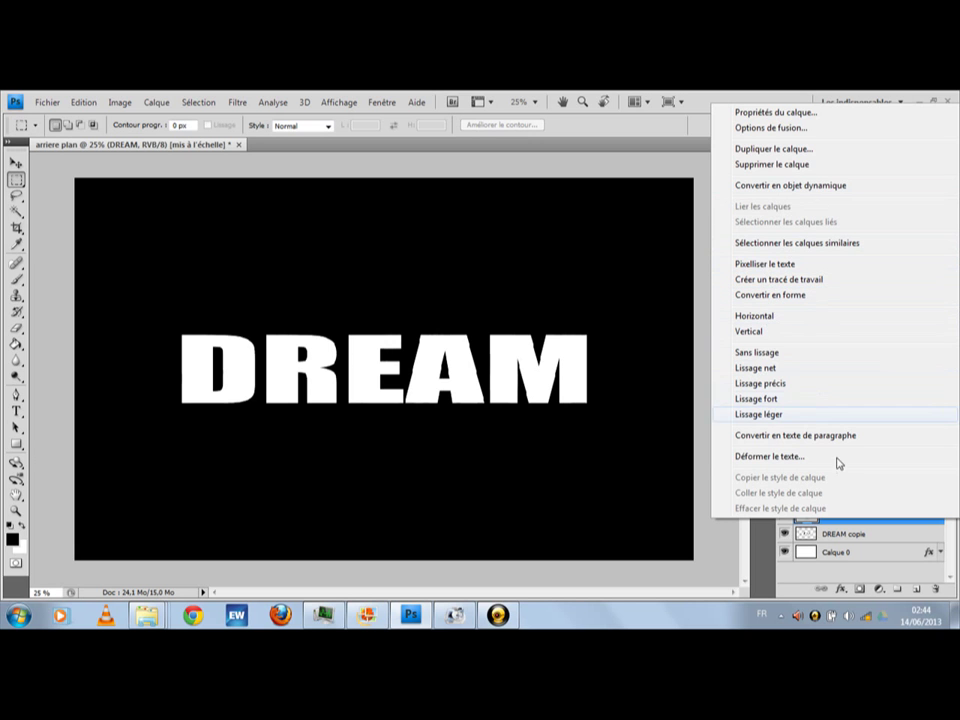
pyautogui.click(835, 535)
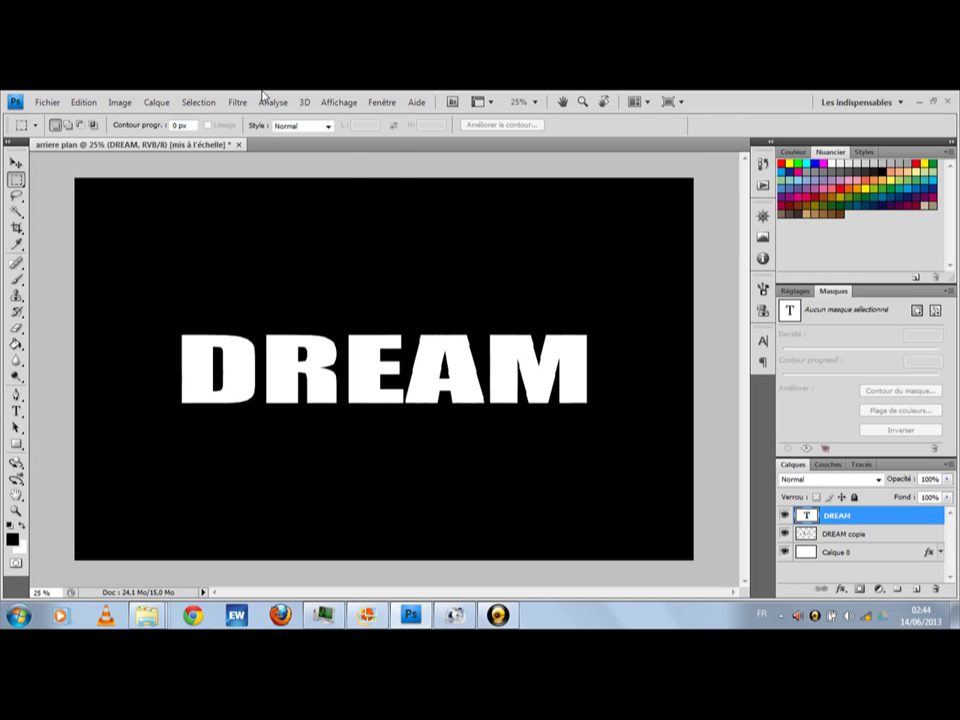
# Apply the Nuages render filter to the DREAM text layer, agreeing to rasterize the text.
pyautogui.click(205, 101)
pyautogui.click(237, 101)
pyautogui.click(237, 101)
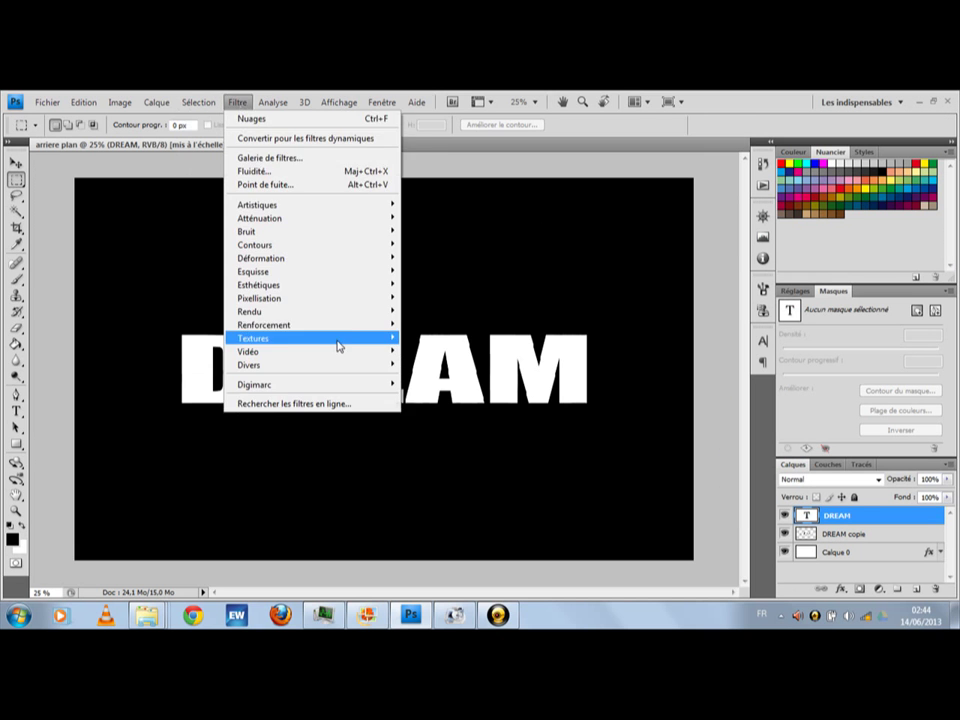
pyautogui.moveTo(355, 321)
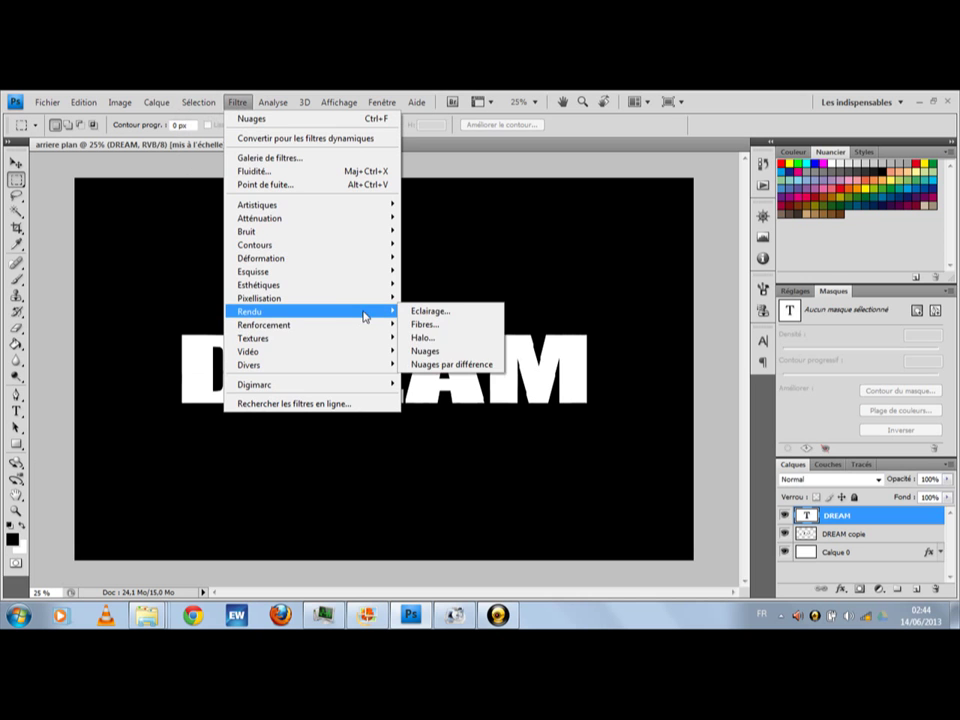
pyautogui.click(426, 349)
pyautogui.click(402, 284)
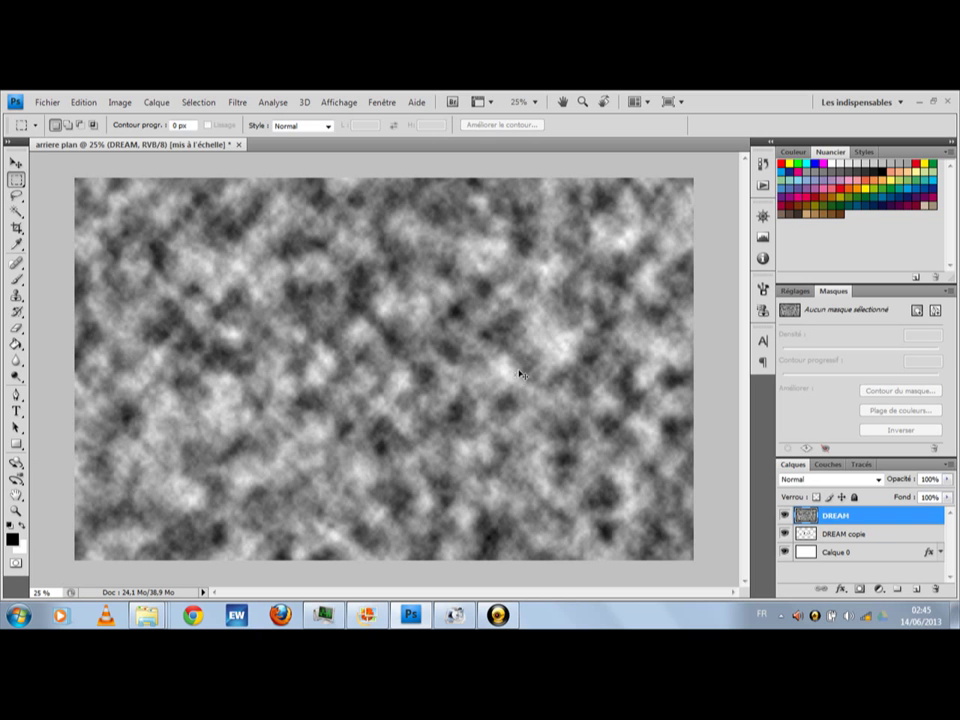
# Undo the Nuages filter and rasterization on DREAM, and move the text layer back below DREAM copie.
pyautogui.hotkey('ctrl', 'alt', 'z')
pyautogui.hotkey('ctrl', 'alt', 'z')
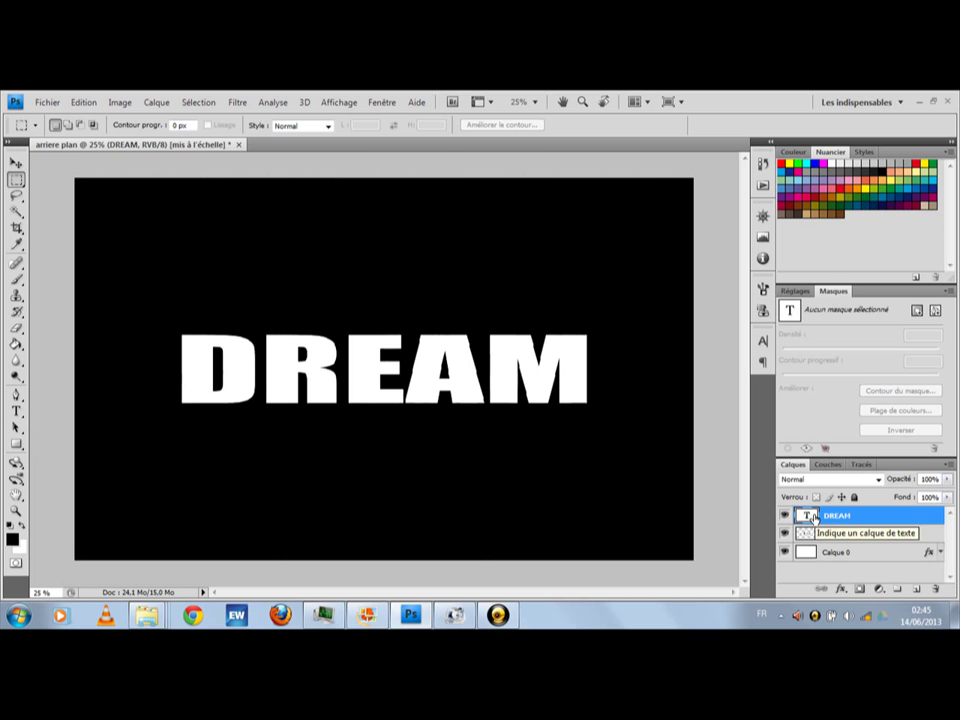
pyautogui.moveTo(813, 517); pyautogui.dragTo(830, 545)
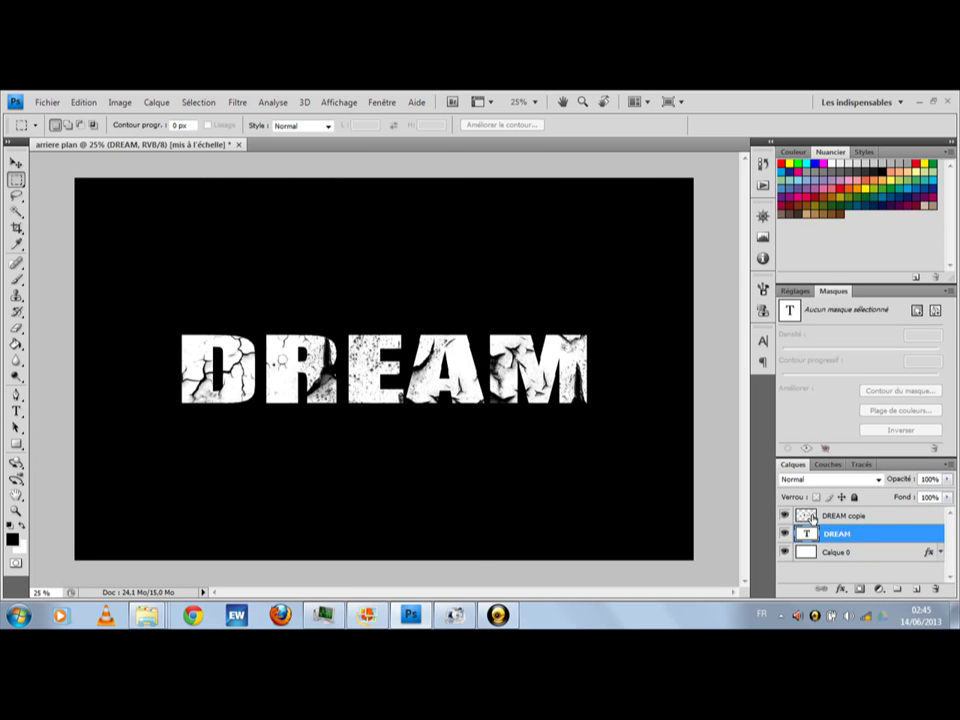
# Apply the Nuages par différence render filter to the DREAM copie layer and repeat it.
pyautogui.click(812, 517)
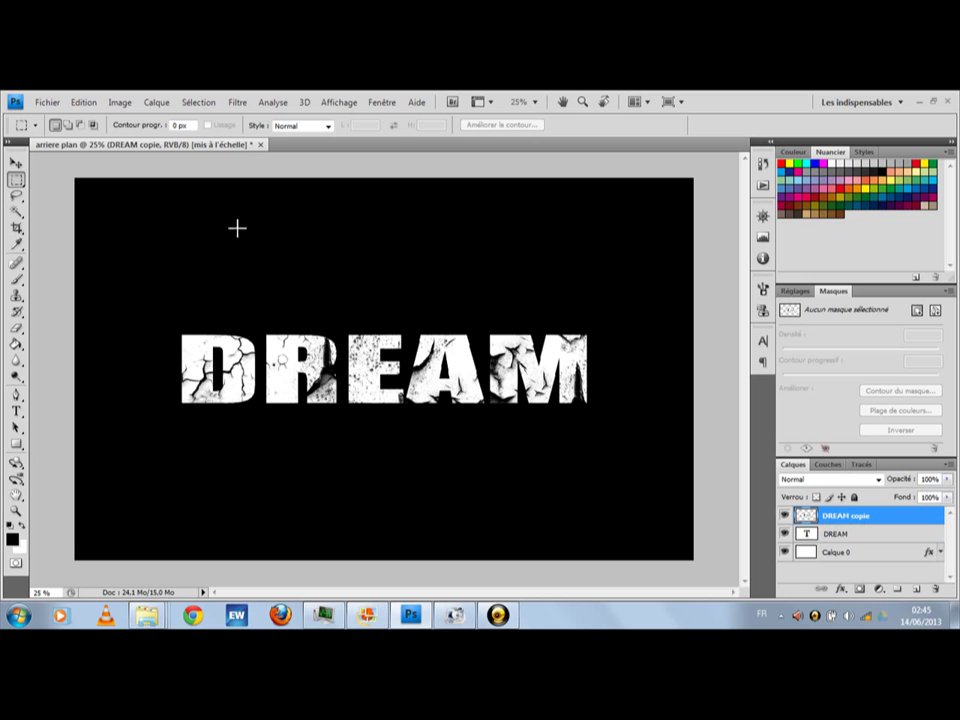
pyautogui.click(242, 106)
pyautogui.moveTo(366, 316)
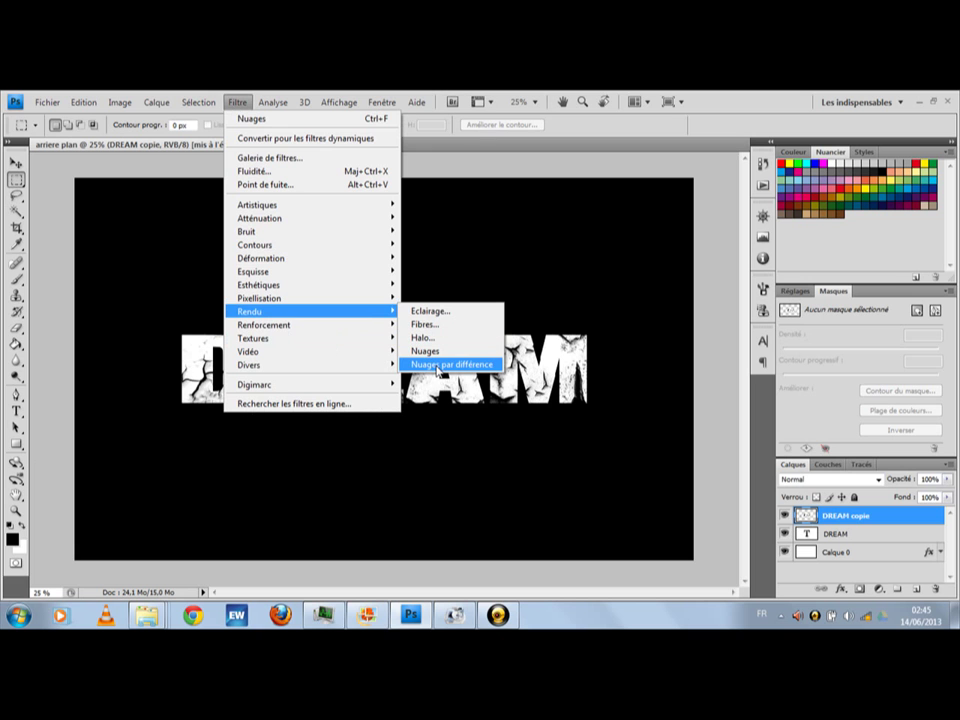
pyautogui.click(437, 366)
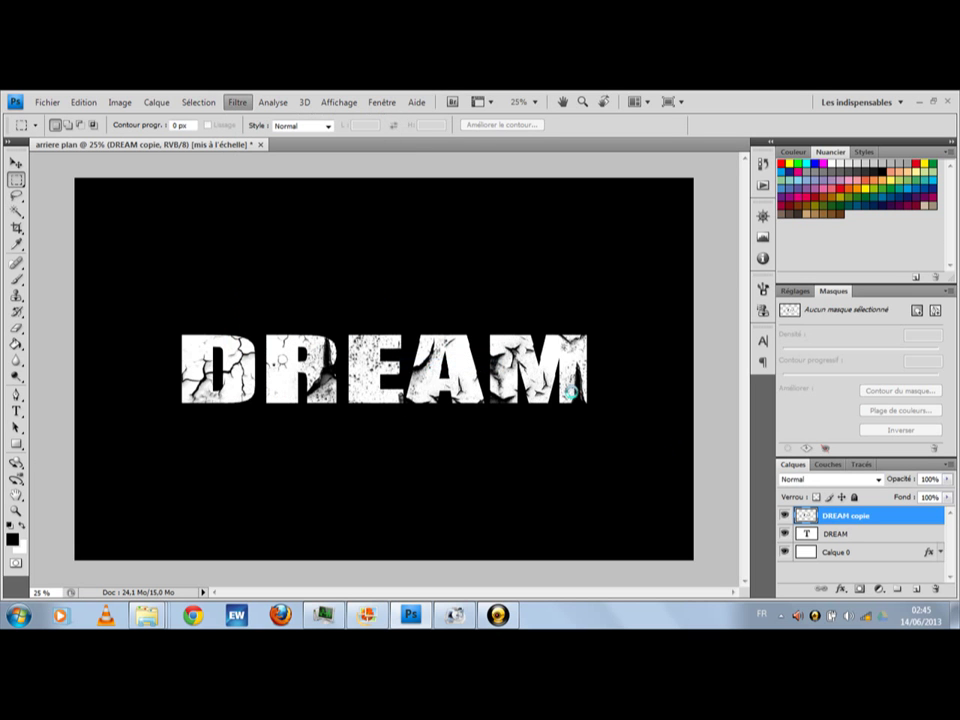
pyautogui.hotkey('ctrl', 'f')
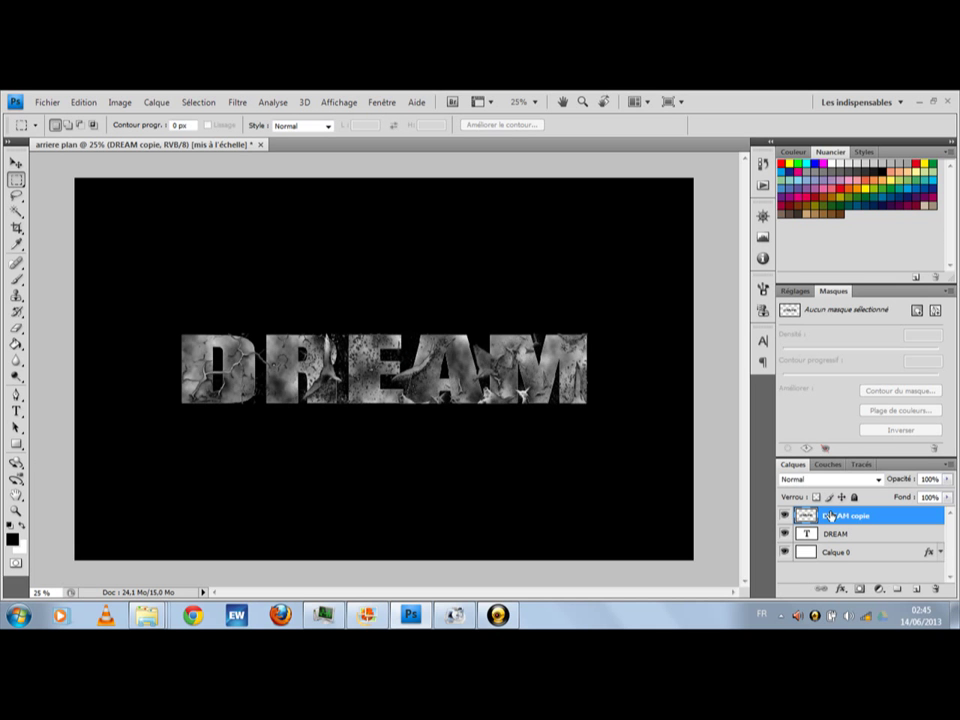
# Delete the DREAM copie layer and add a layer mask to the DREAM text layer.
pyautogui.click(785, 516)
pyautogui.click(785, 516)
pyautogui.press('Delete')
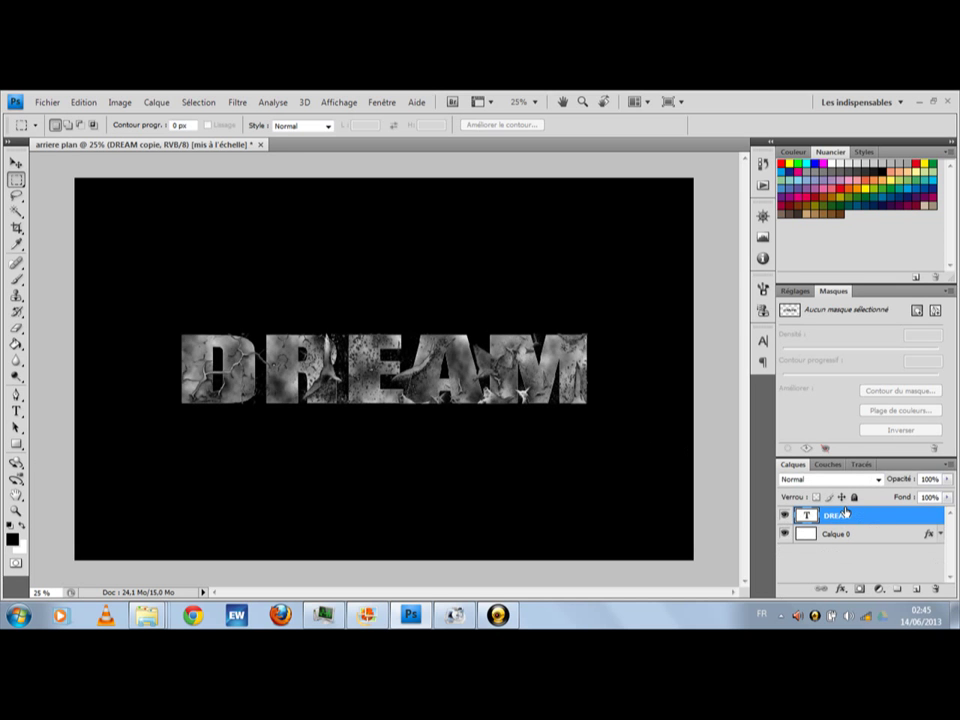
pyautogui.click(857, 589)
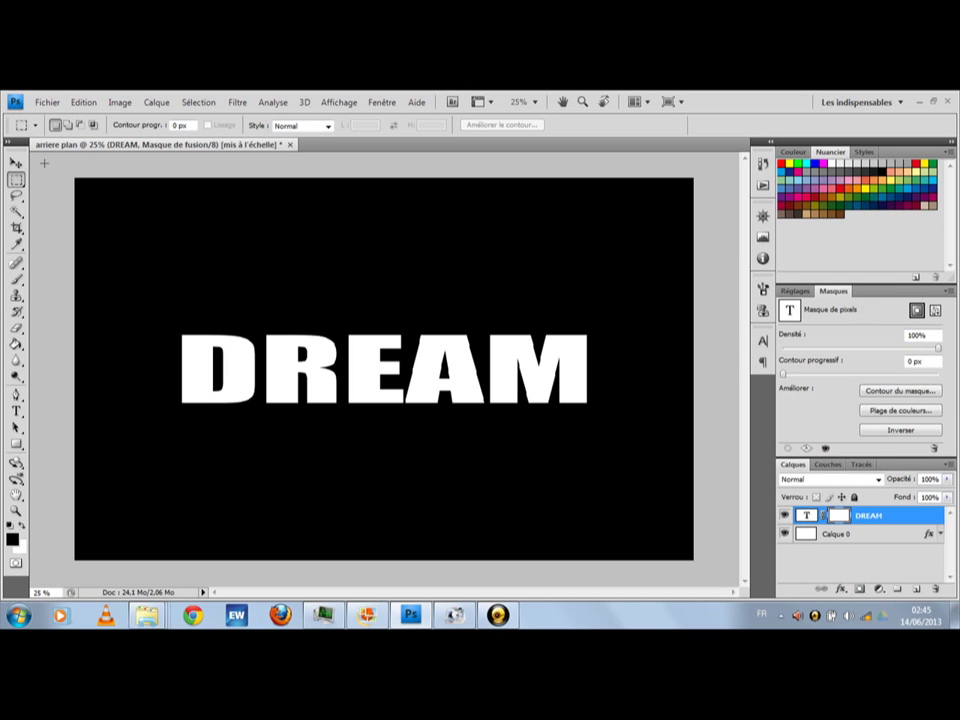
# Paint black cracks on the DREAM layer mask over the A and M with the 618 px crack brush.
pyautogui.click(17, 279)
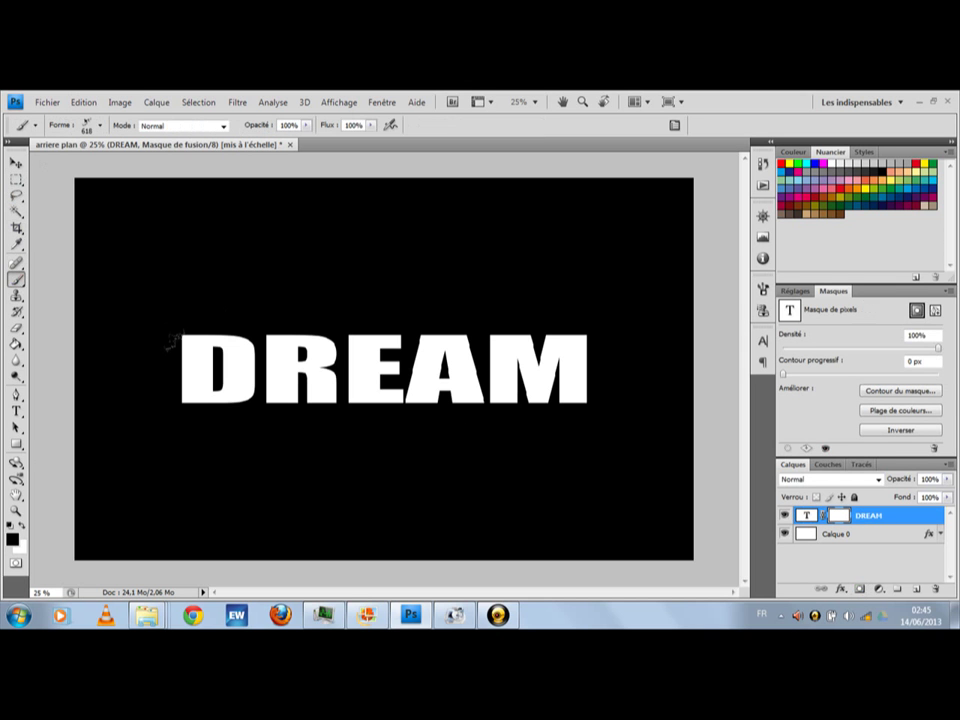
pyautogui.click(425, 368)
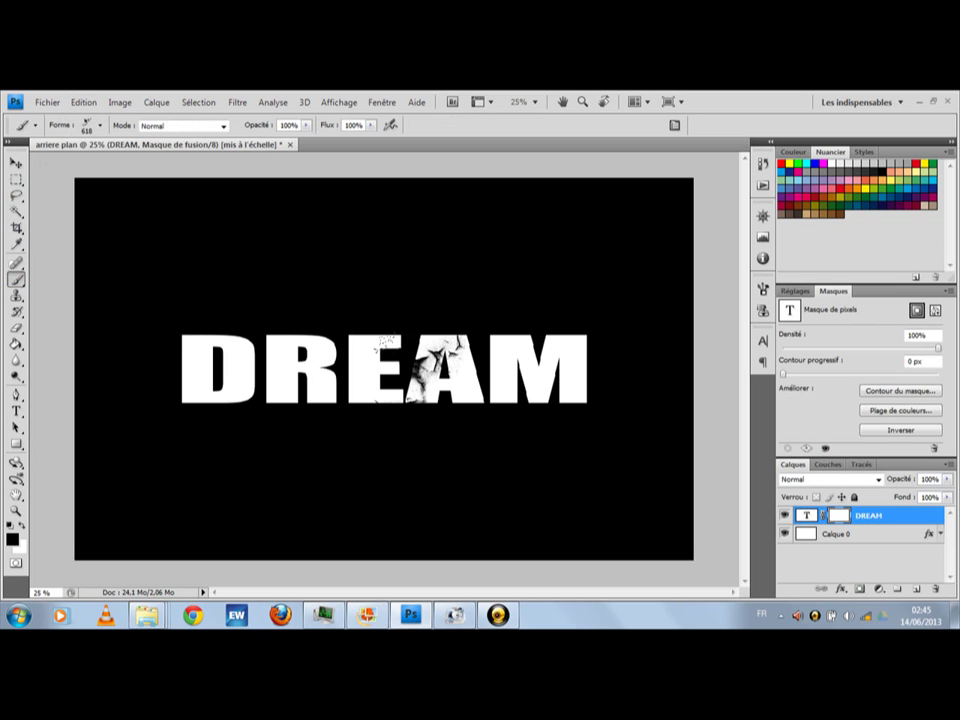
pyautogui.click(445, 370)
pyautogui.click(548, 362)
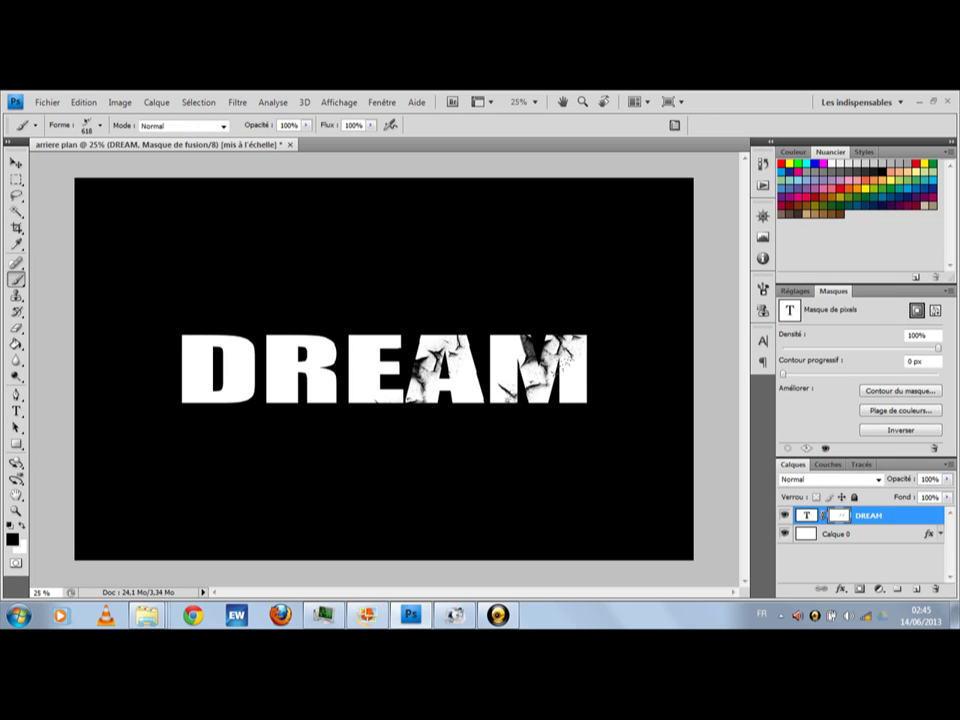
pyautogui.click(625, 385)
# Stamp cracks on the mask over the D and R with the 1076 px crack brush enlarged to 1714 px.
pyautogui.click(99, 126)
pyautogui.click(75, 240)
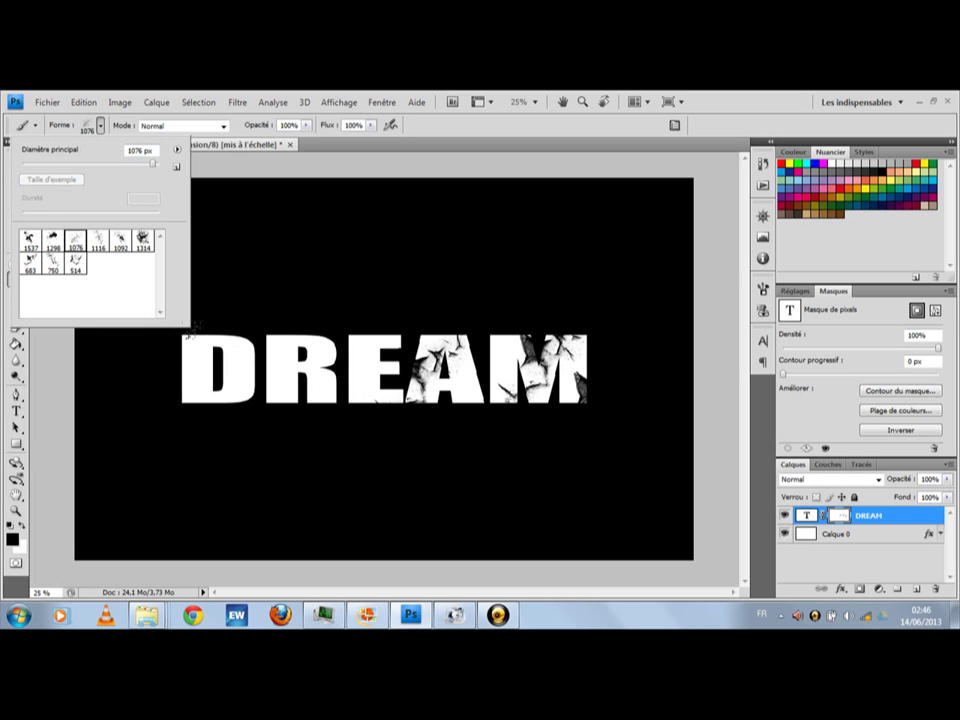
pyautogui.moveTo(152, 162); pyautogui.dragTo(155, 162)
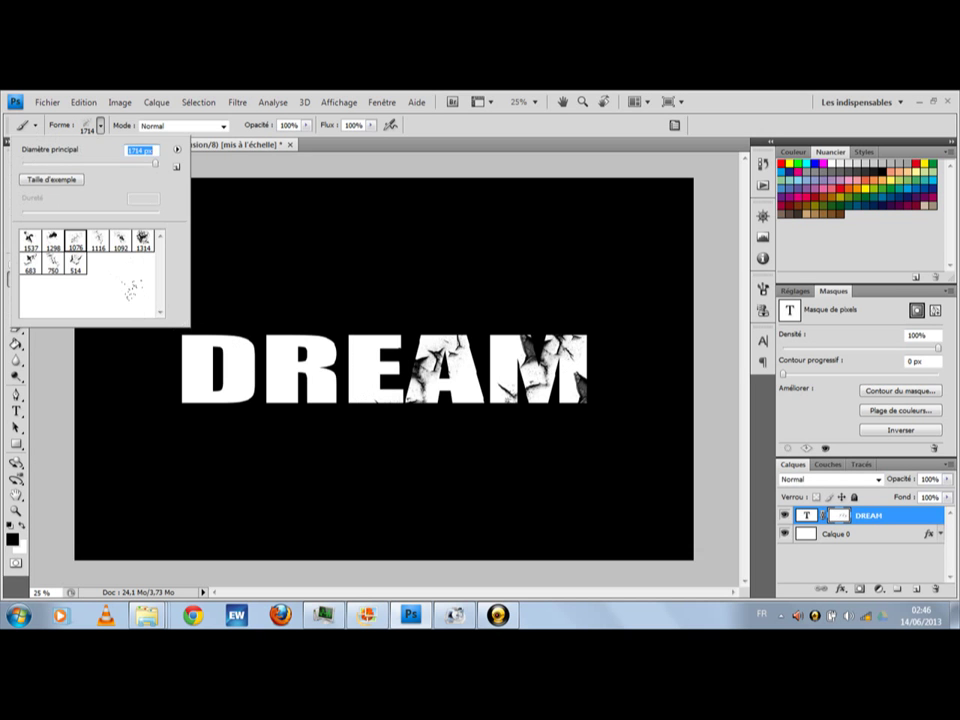
pyautogui.press('Return')
pyautogui.click(199, 311)
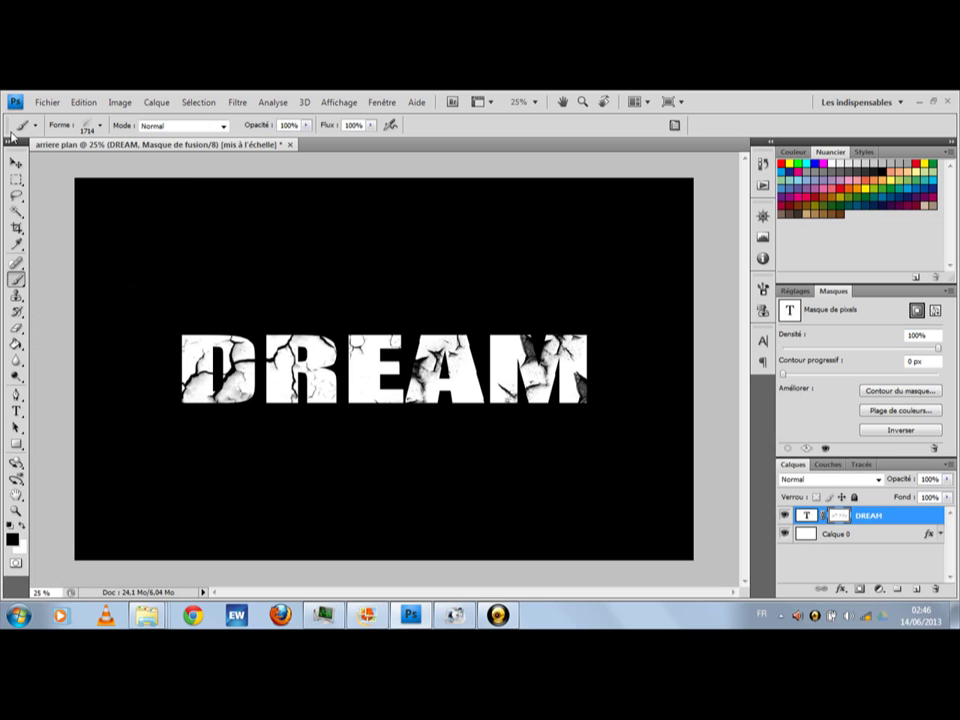
# Stamp more cracks on the mask across the E, A and M with the 750 px crack brush.
pyautogui.click(99, 126)
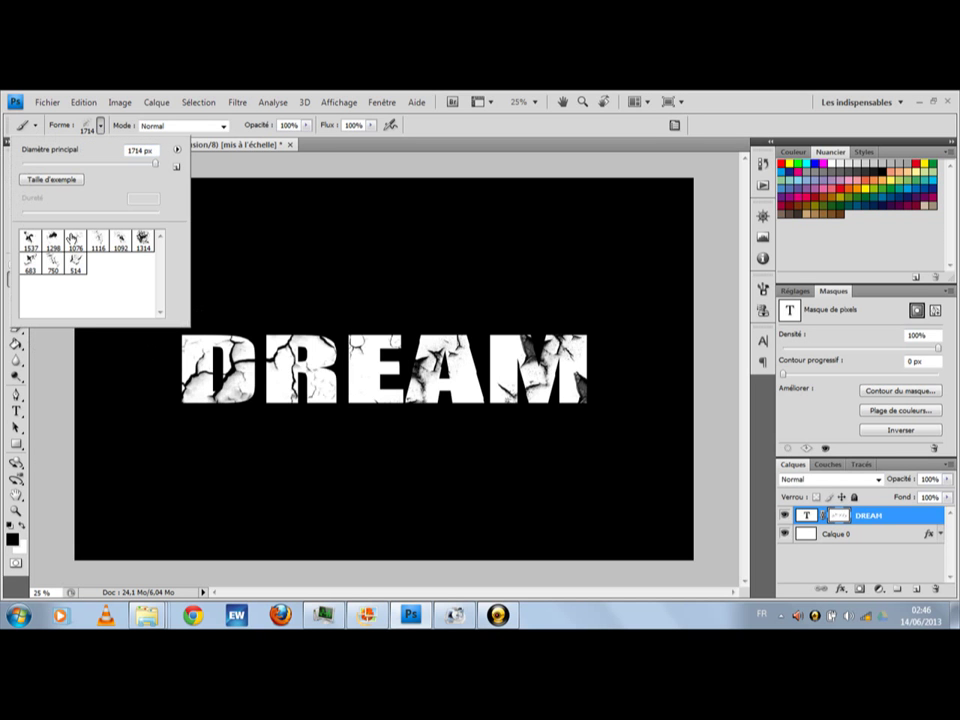
pyautogui.click(52, 262)
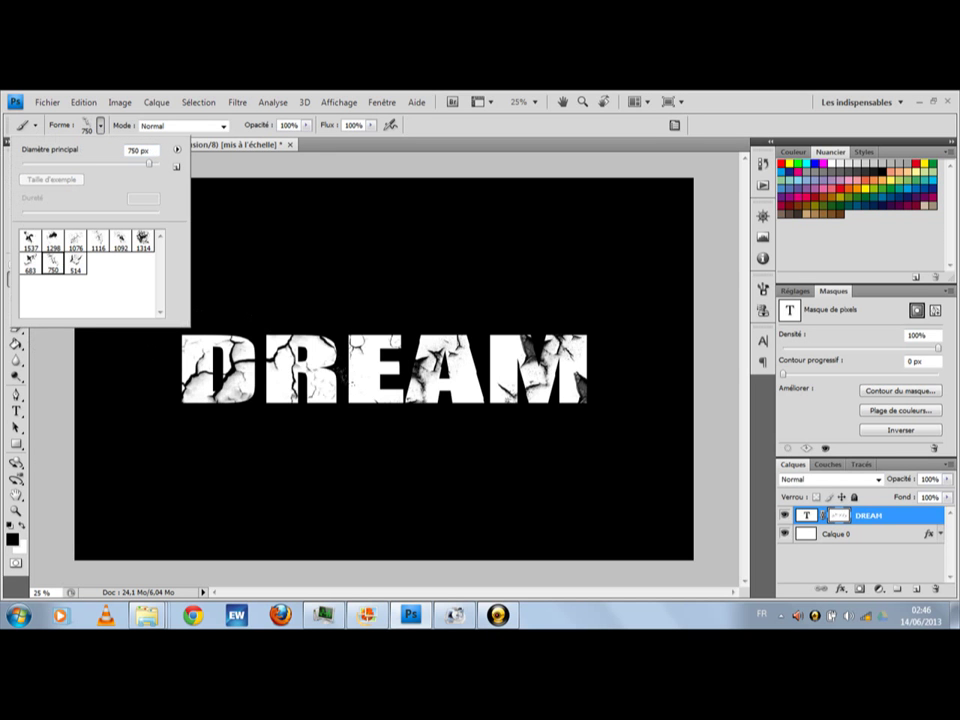
pyautogui.press('Return')
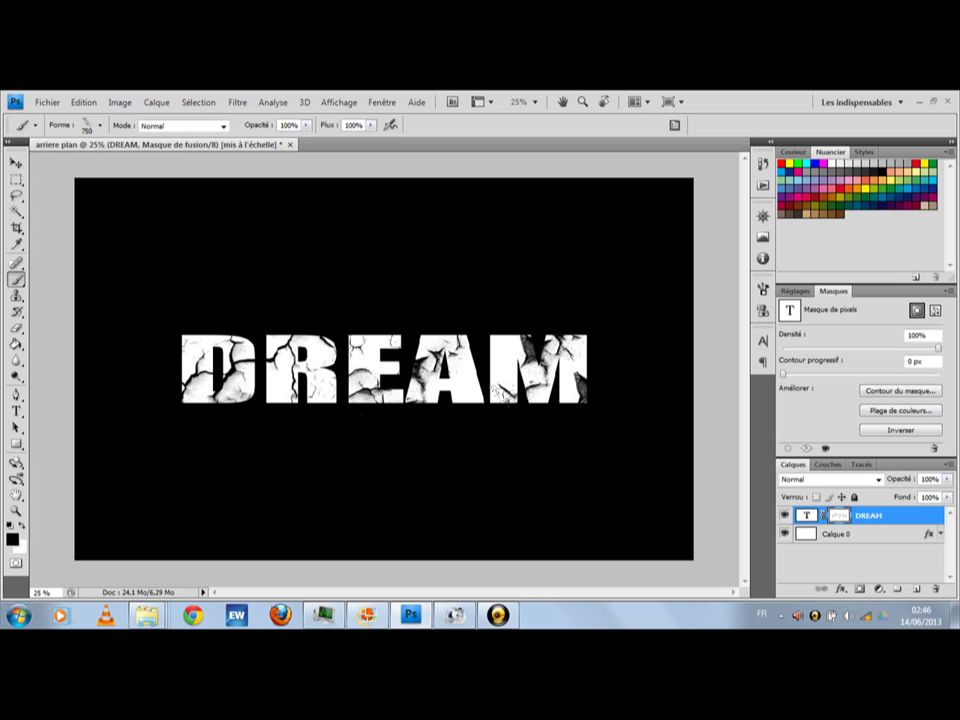
pyautogui.click(327, 180)
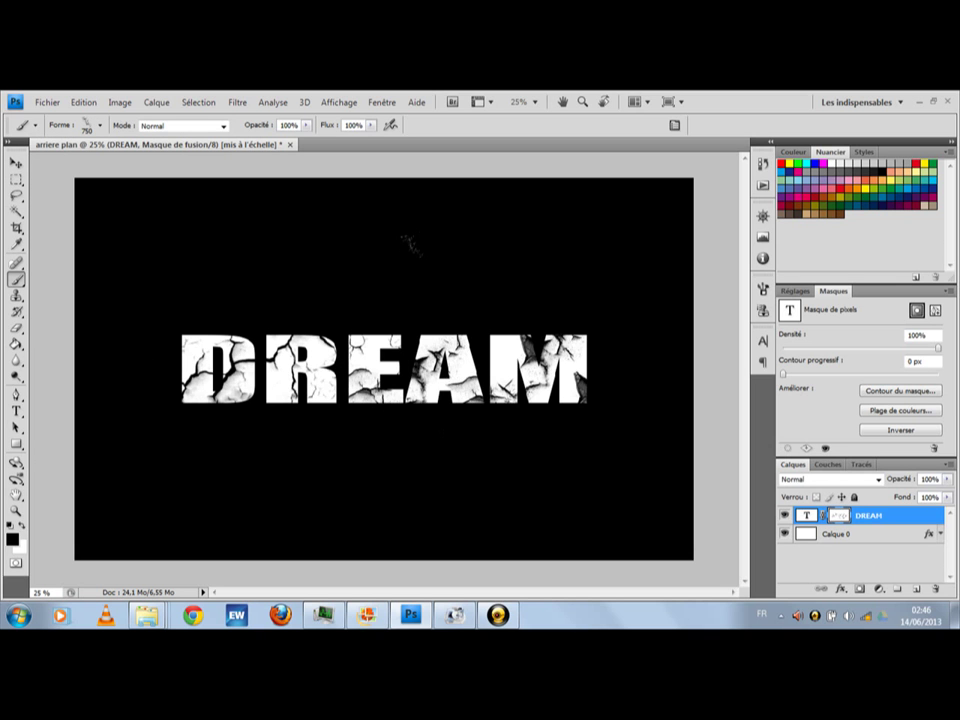
pyautogui.click(504, 347)
# Try the Nuages par différence render filter on the DREAM layer mask.
pyautogui.click(241, 103)
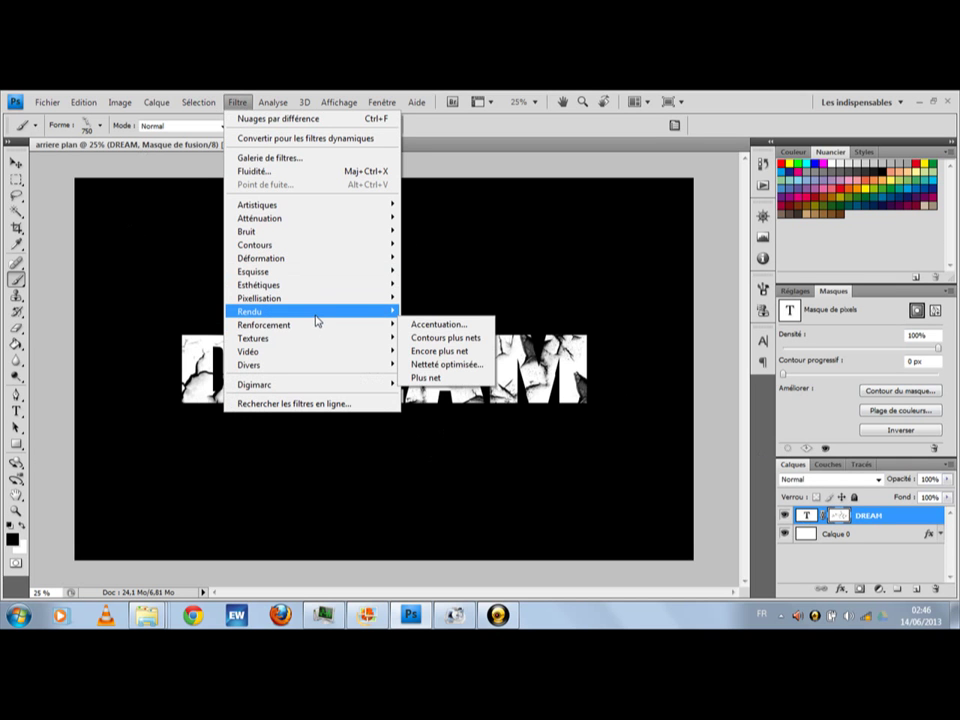
pyautogui.moveTo(316, 314)
pyautogui.click(472, 362)
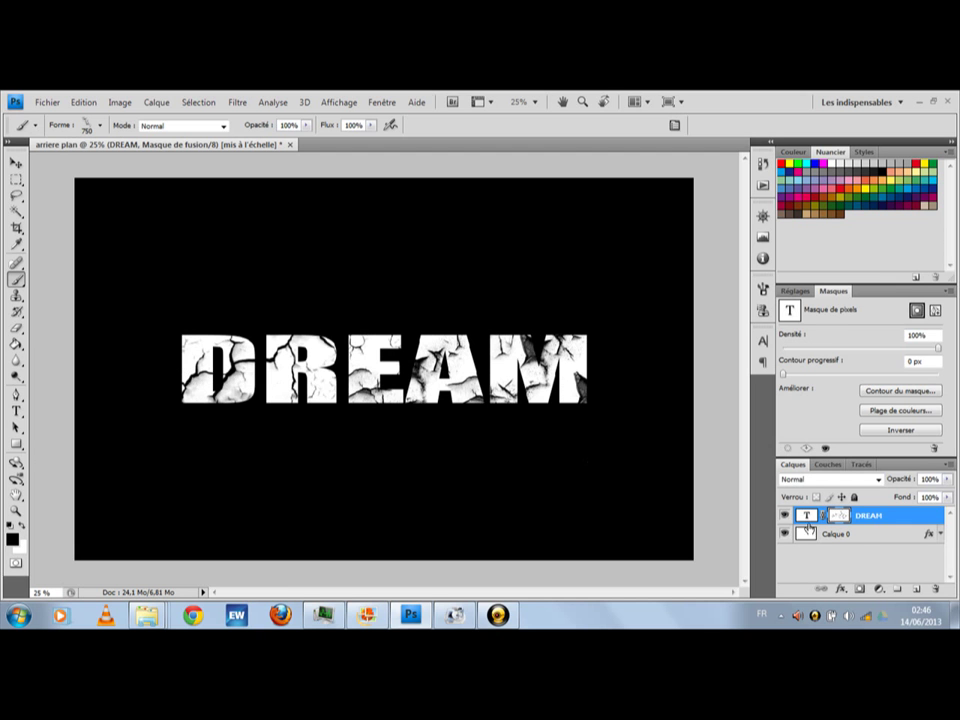
# Apply the Nuages par différence render filter to the DREAM layer itself instead of its mask, agreeing to rasterize the text.
pyautogui.click(803, 518)
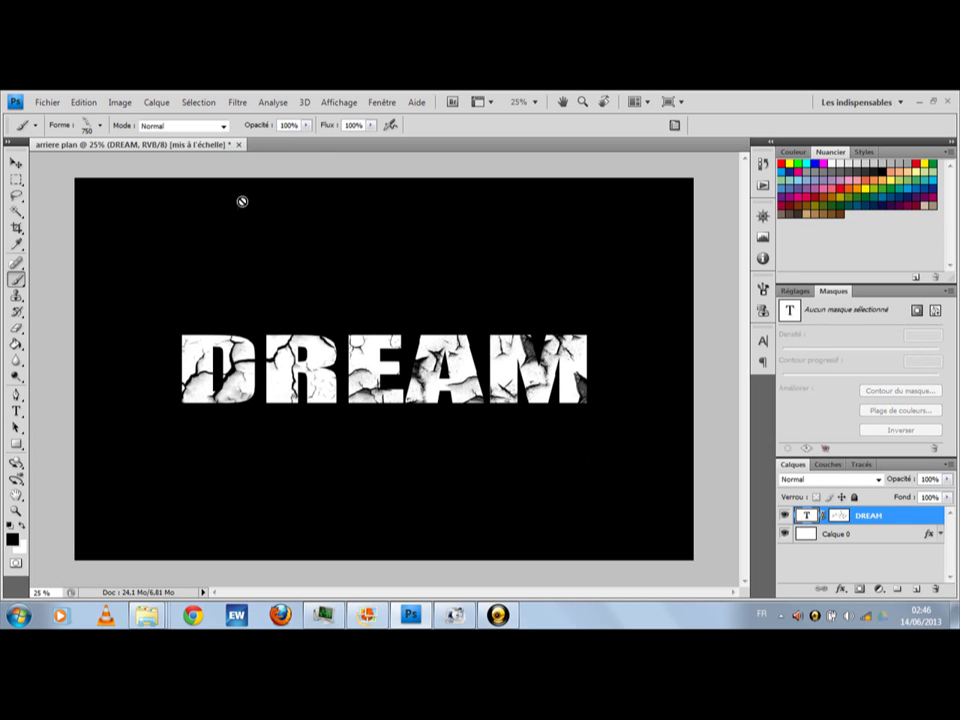
pyautogui.click(237, 102)
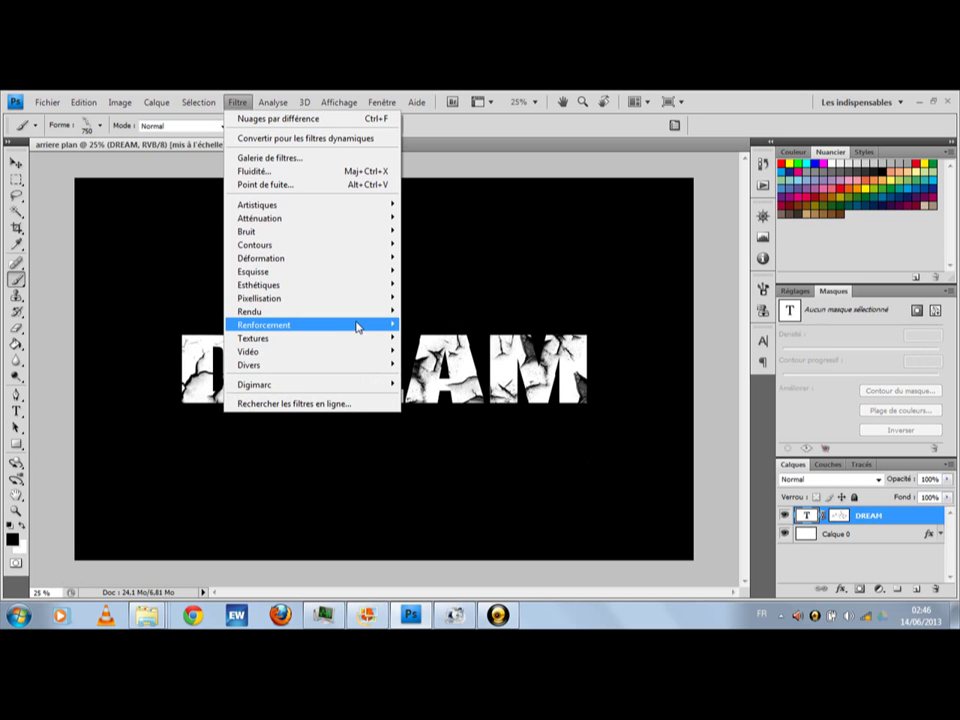
pyautogui.moveTo(358, 325)
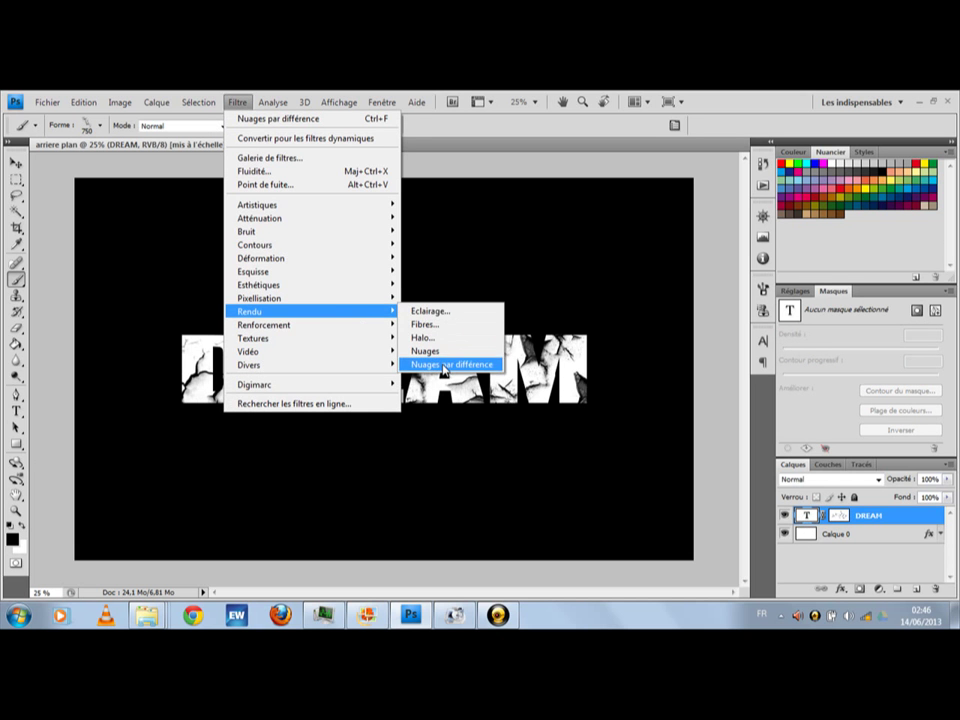
pyautogui.click(445, 365)
pyautogui.click(385, 285)
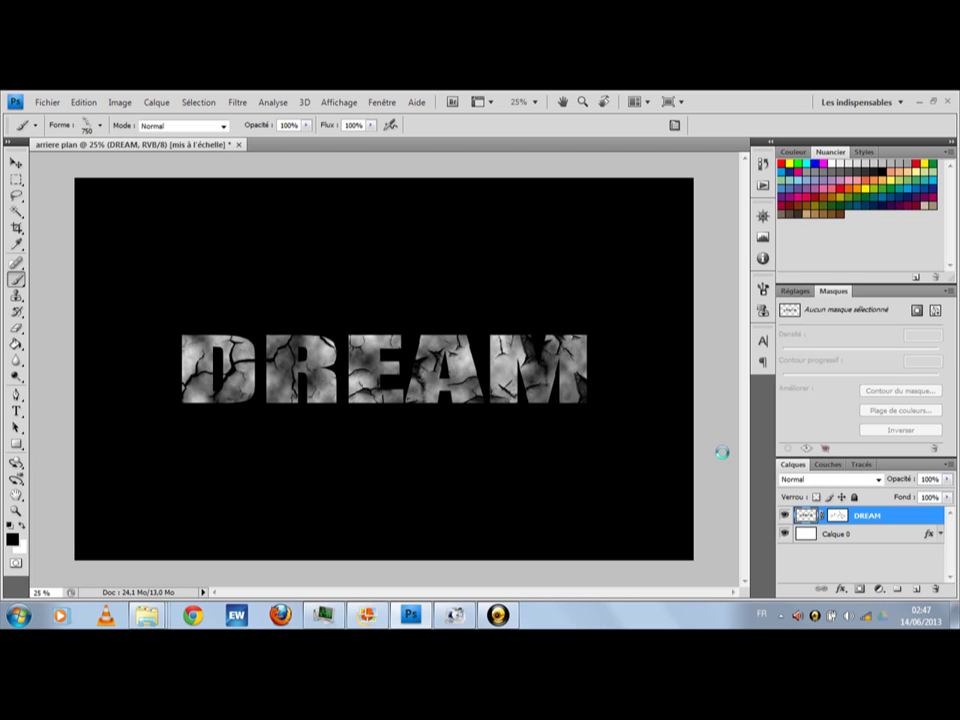
# Try repeating the Nuages par différence filter several times on DREAM, and return to its first application.
pyautogui.hotkey('ctrl', 'f')
pyautogui.hotkey('ctrl', 'f')
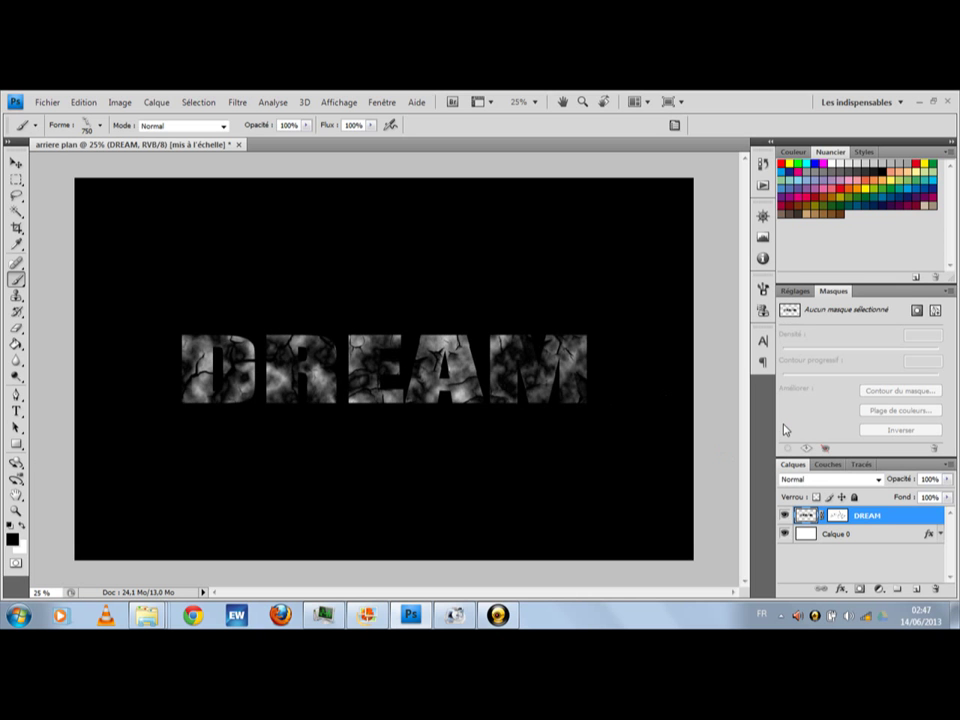
pyautogui.hotkey('ctrl', 'f')
pyautogui.hotkey('ctrl', 'f')
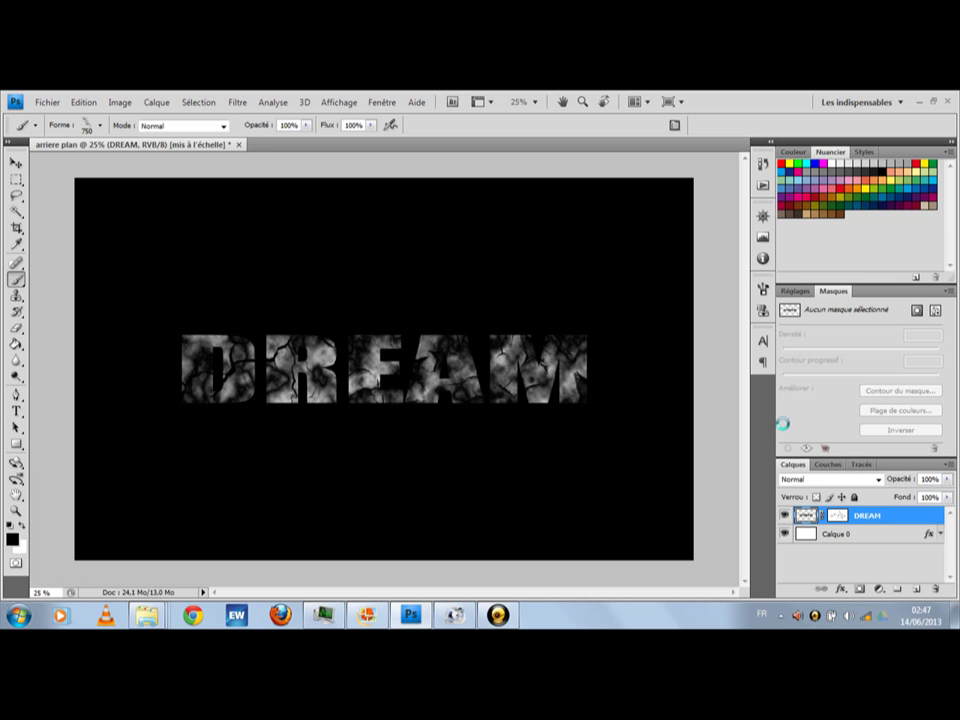
pyautogui.hotkey('ctrl', 'f')
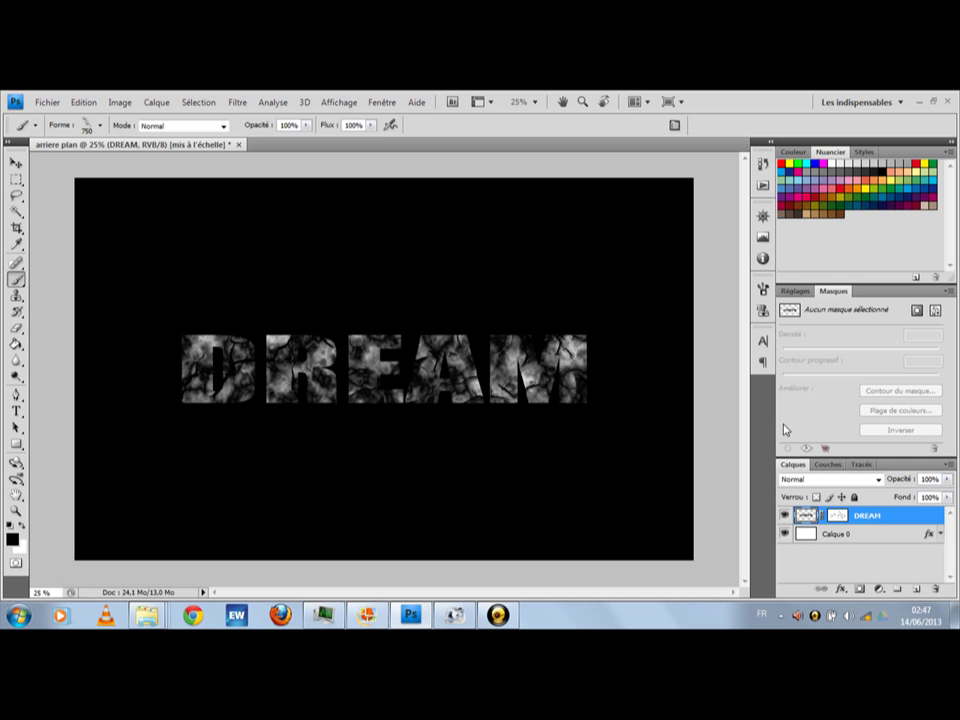
pyautogui.hotkey('ctrl', 'f')
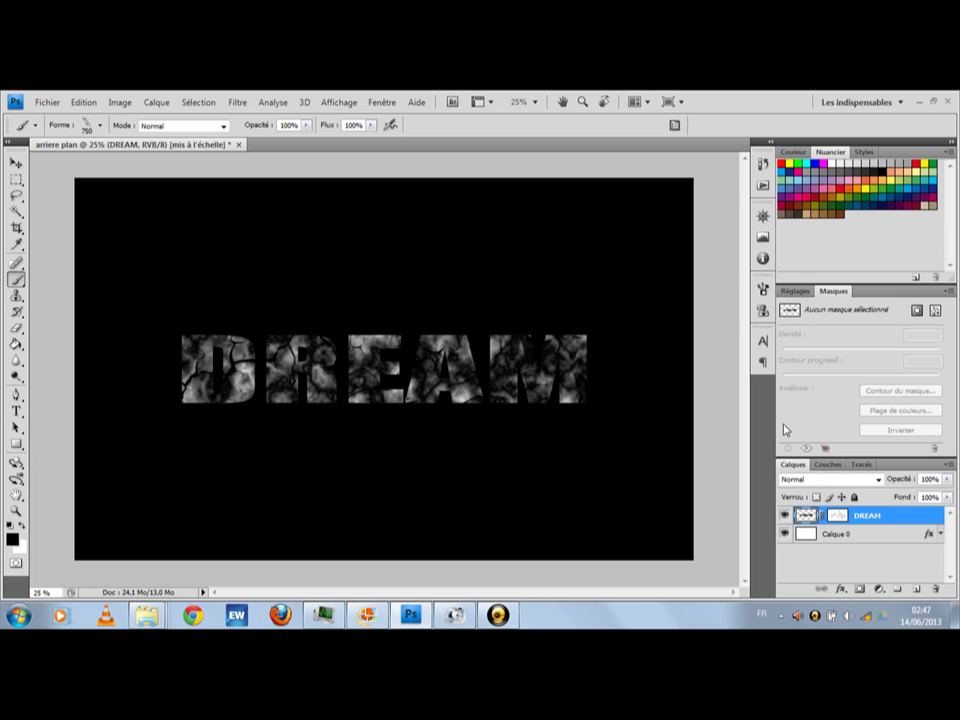
pyautogui.hotkey('ctrl', 'f')
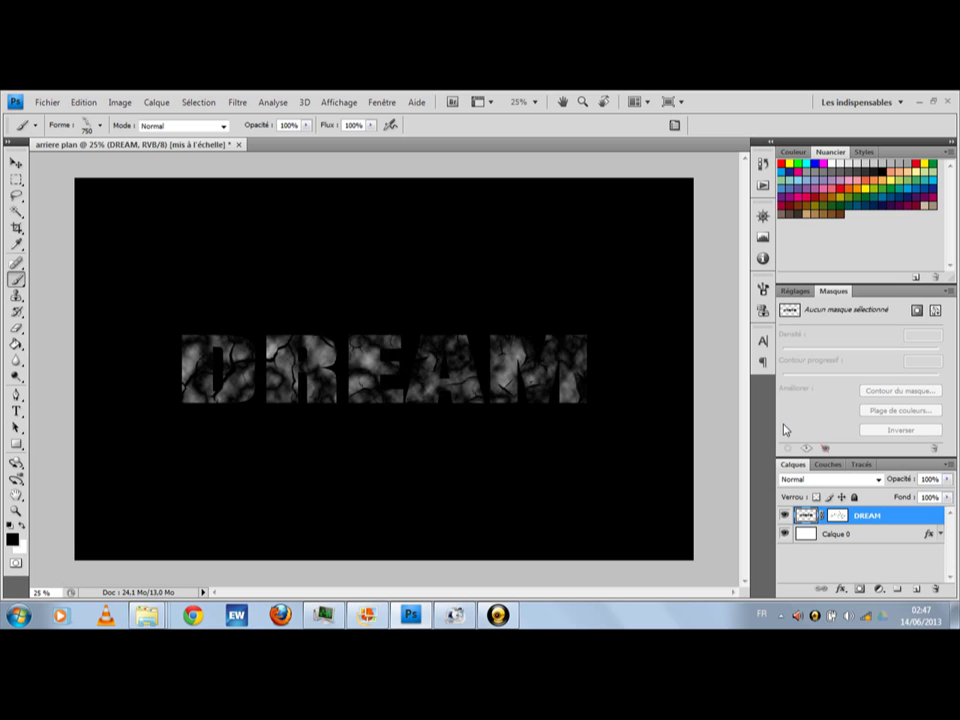
pyautogui.hotkey('ctrl', 'f')
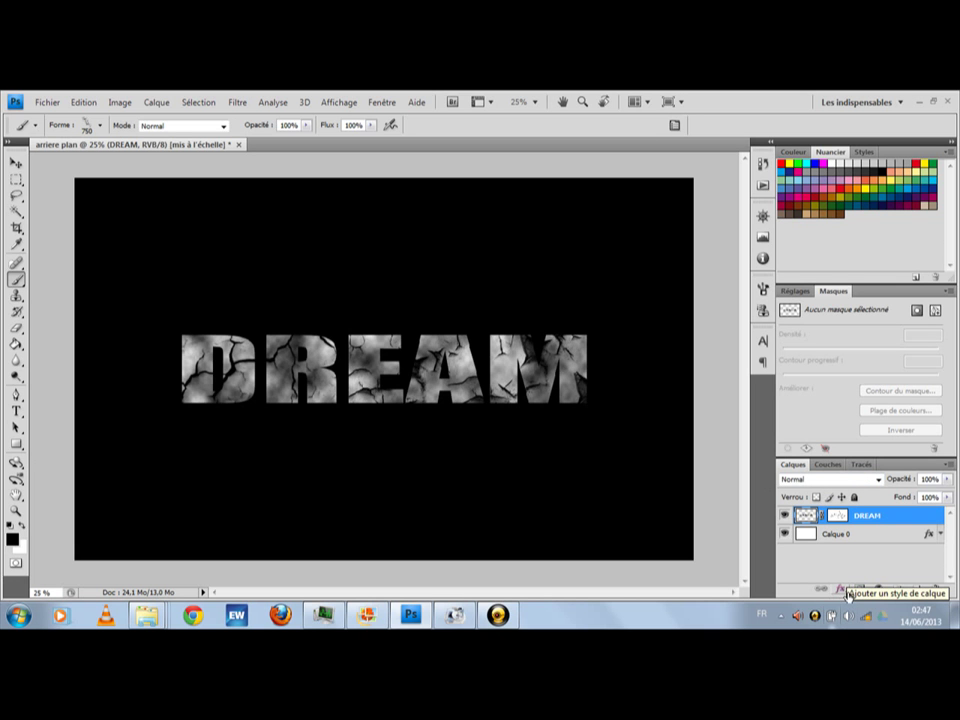
# Try clipping the DREAM layer to Calque 0, and release the clipping mask.
pyautogui.keyDown('alt'); pyautogui.click(889, 524); pyautogui.keyUp('alt')
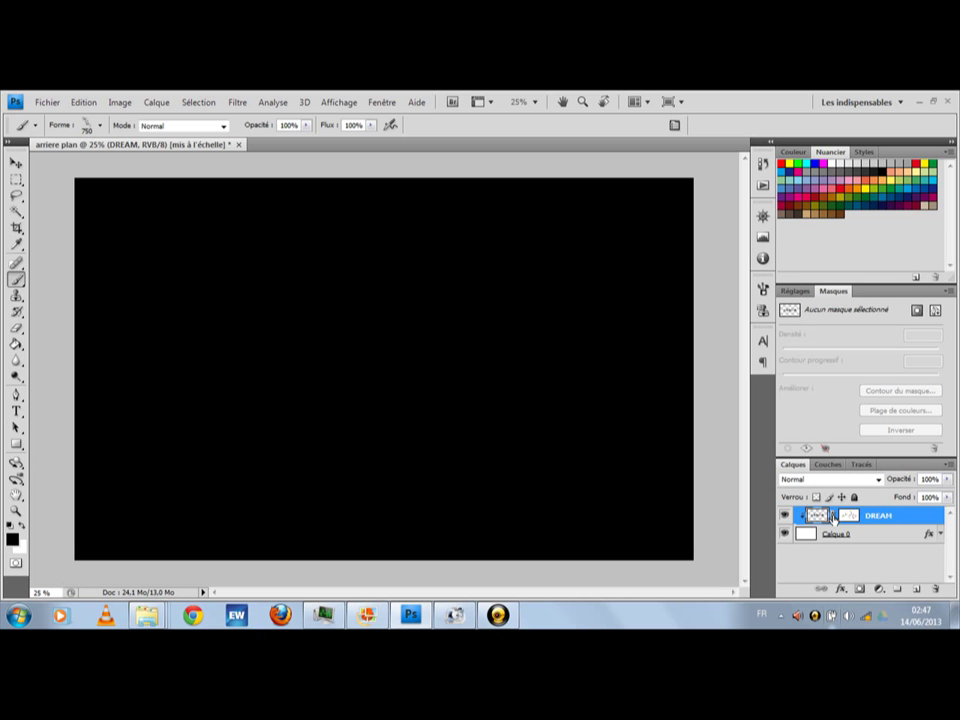
pyautogui.keyDown('alt'); pyautogui.click(845, 524); pyautogui.keyUp('alt')
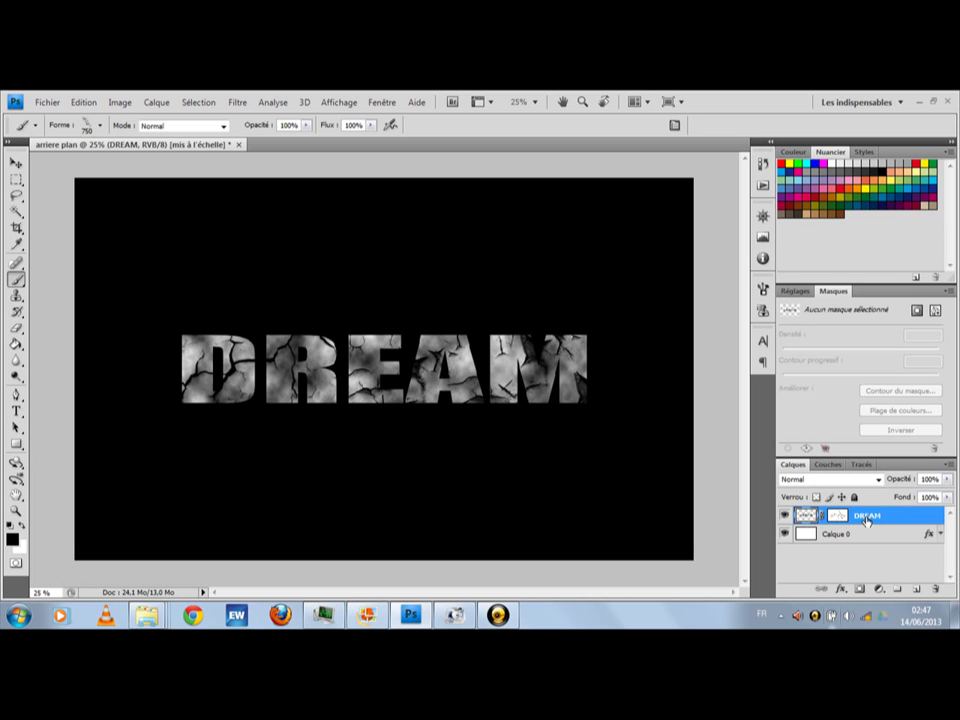
# Duplicate the DREAM layer and convert the copy to a smart object.
pyautogui.hotkey('ctrl', 'j')
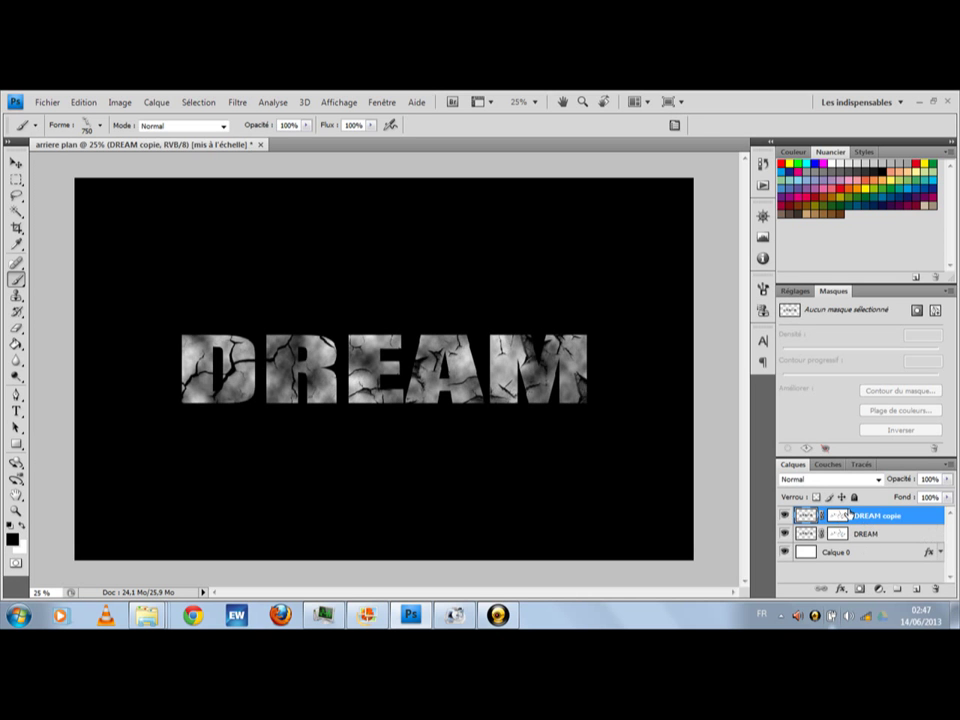
pyautogui.rightClick(885, 519)
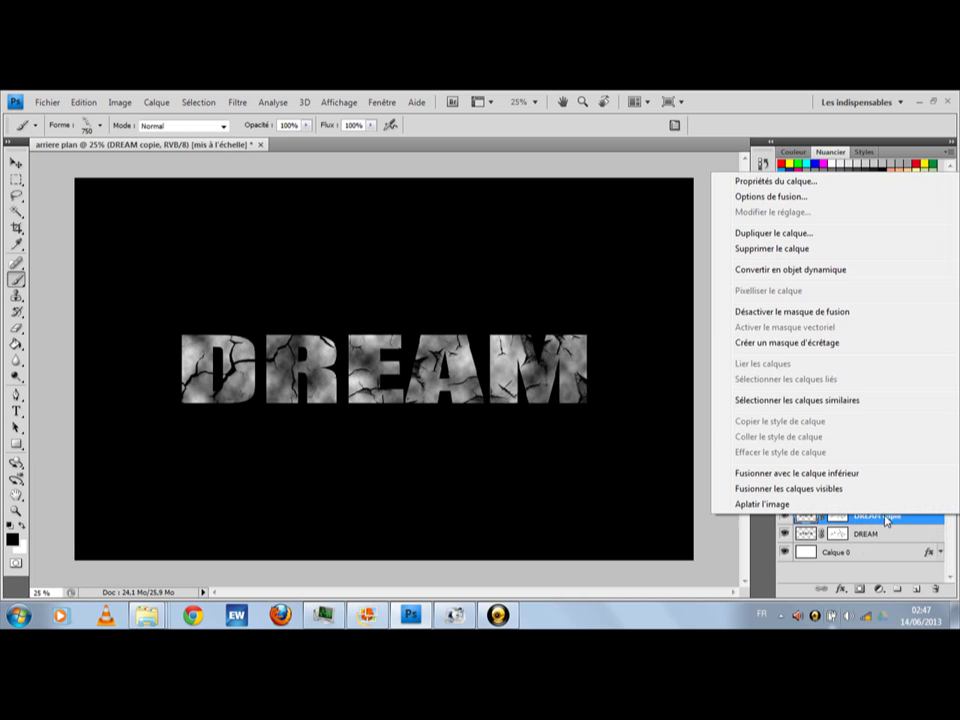
pyautogui.click(790, 269)
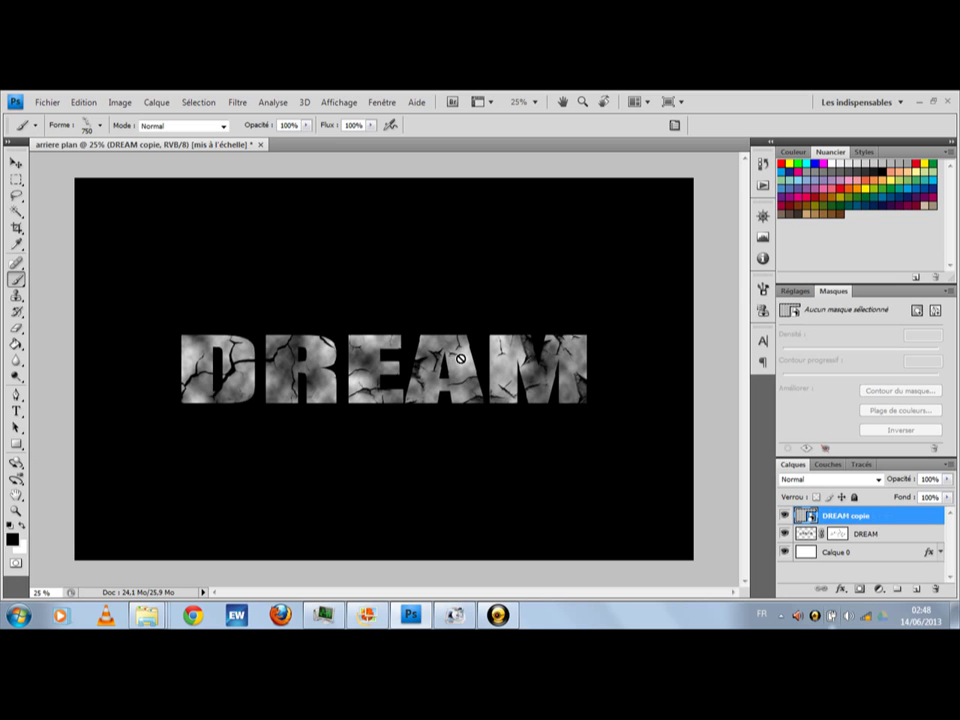
# Rasterize the DREAM copie smart object layer and rotate it 90° clockwise.
pyautogui.rightClick(877, 521)
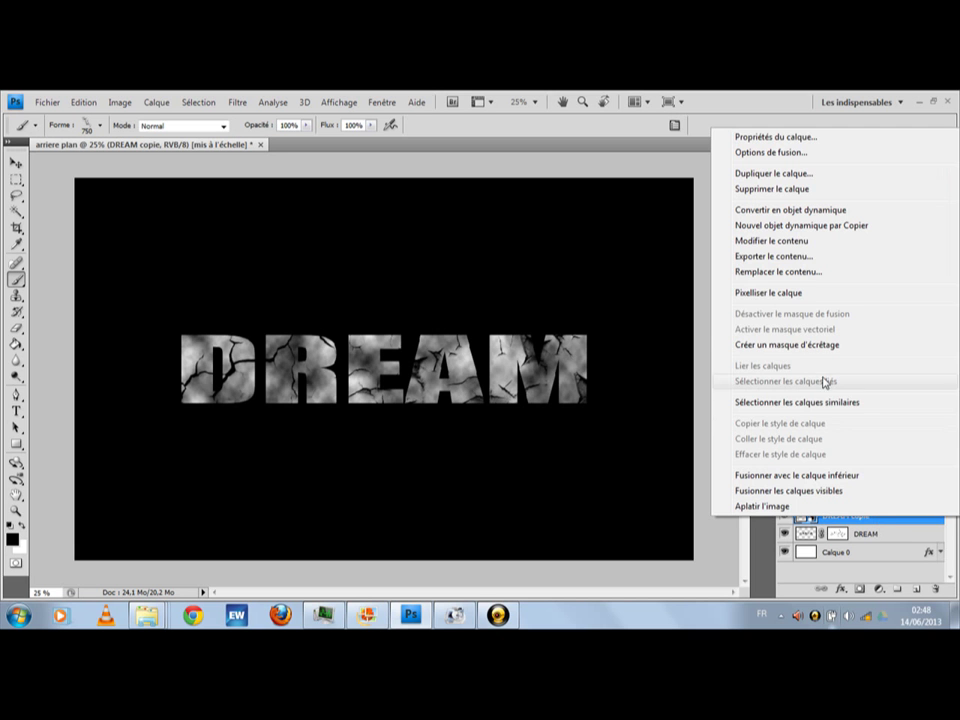
pyautogui.click(800, 293)
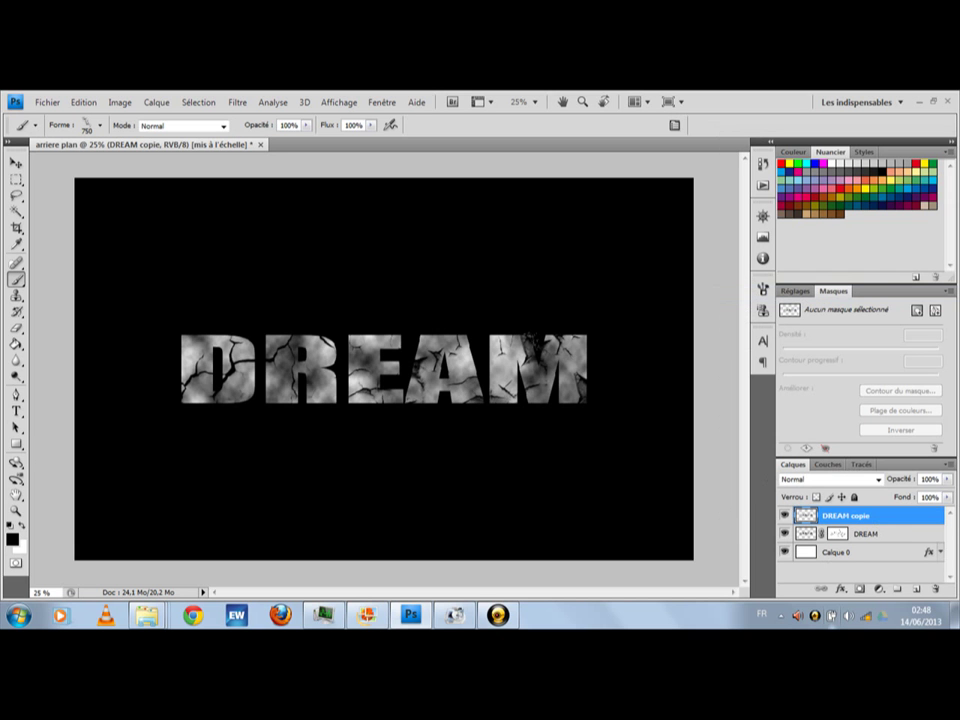
pyautogui.click(16, 162)
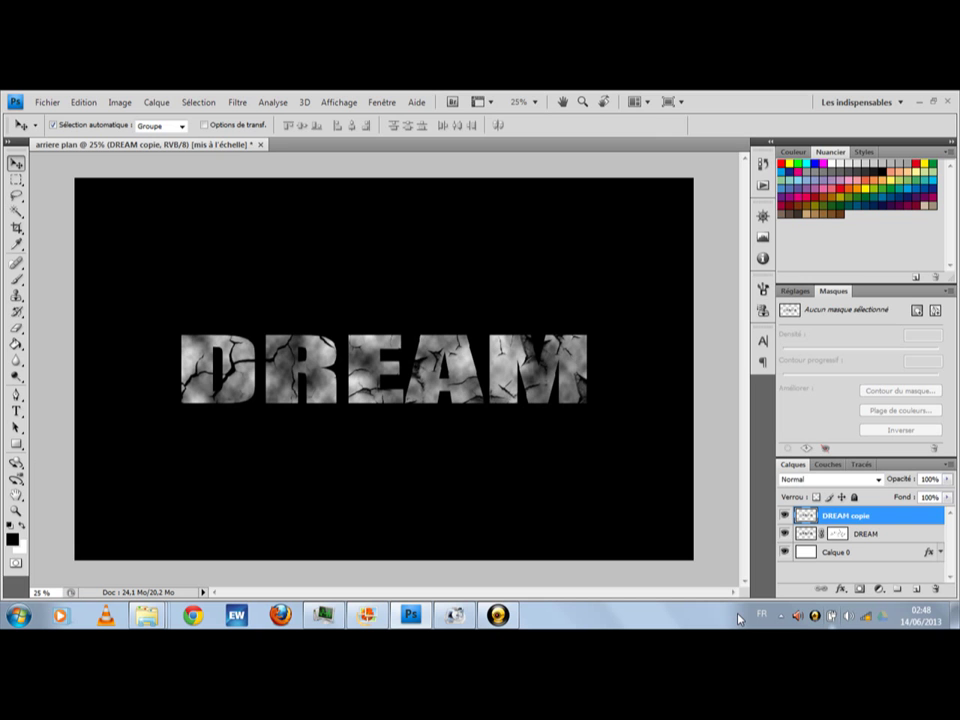
pyautogui.hotkey('ctrl', 't')
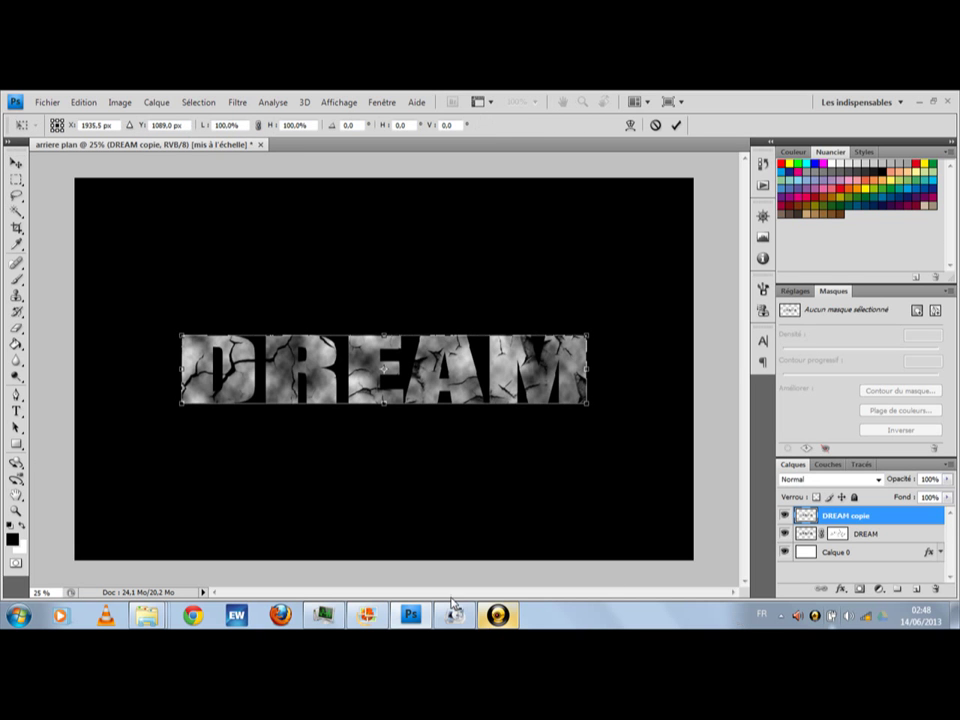
pyautogui.rightClick(459, 376)
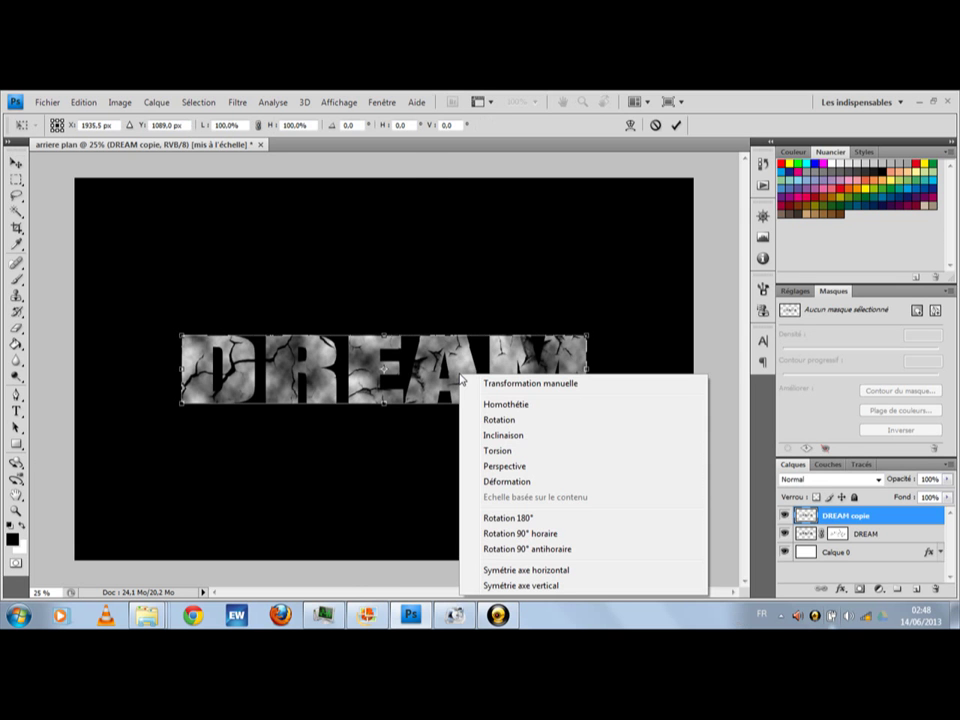
pyautogui.click(541, 535)
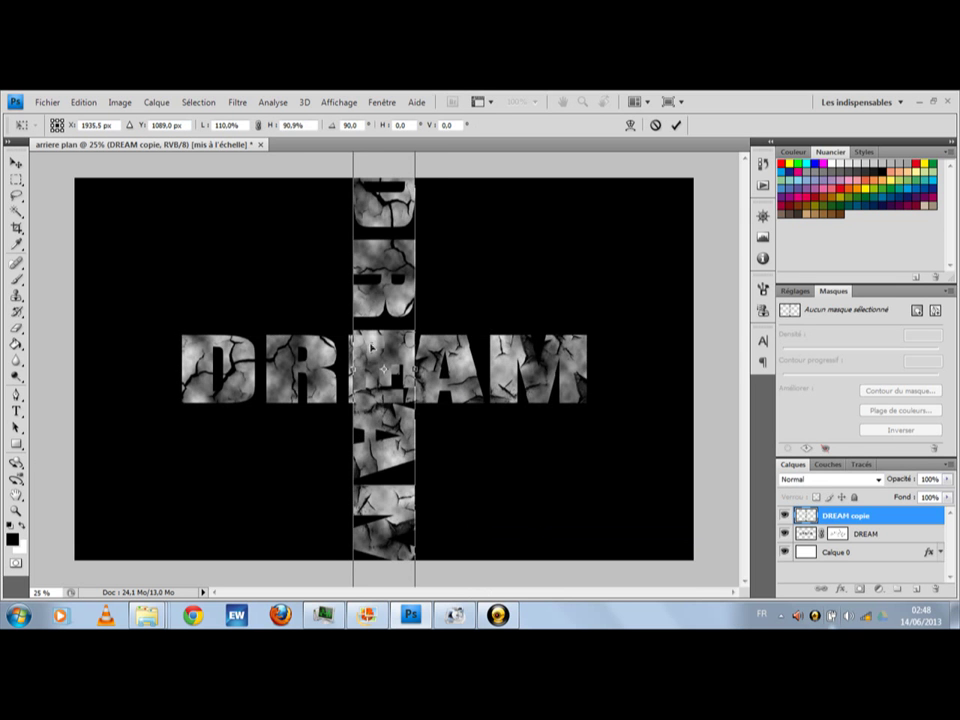
pyautogui.press('Return')
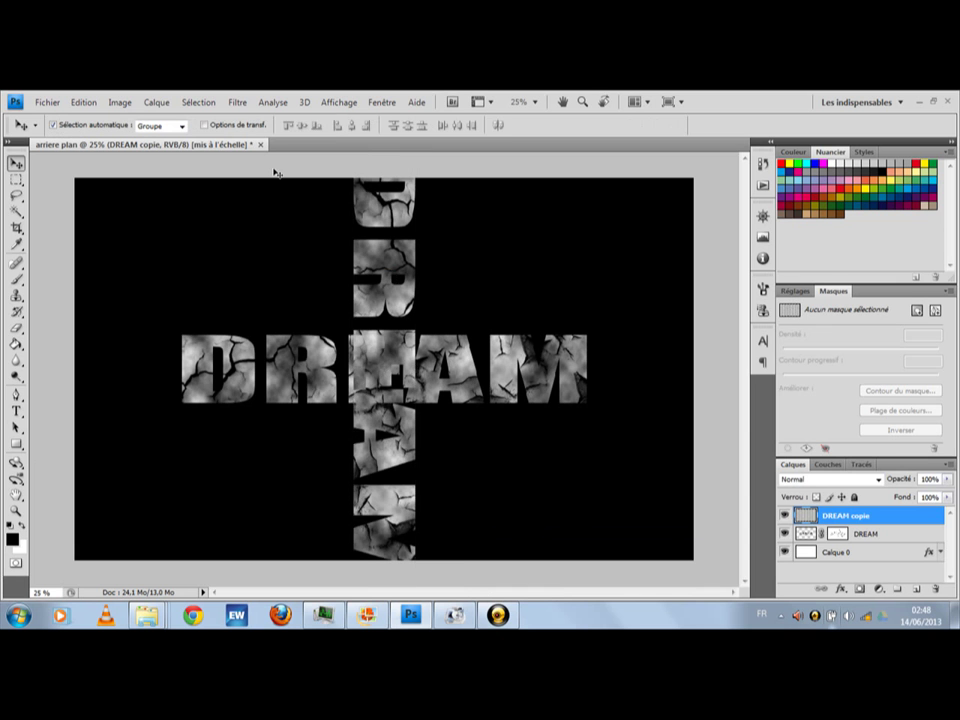
# Open the Soufflerie filter from the Esthétiques group for the rotated DREAM copie layer.
pyautogui.click(245, 106)
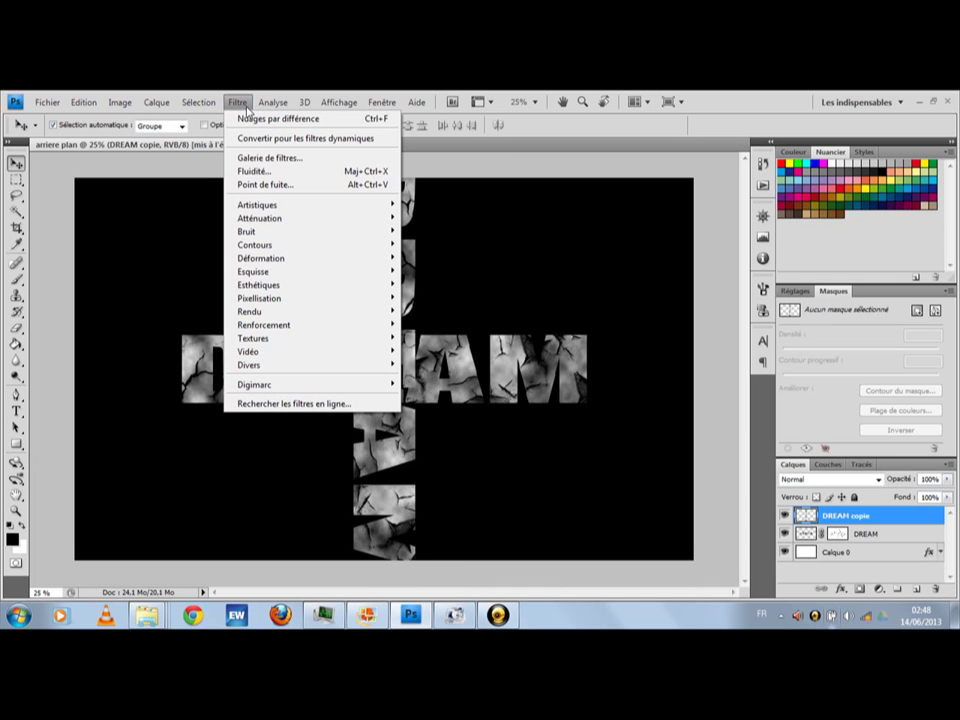
pyautogui.moveTo(289, 285)
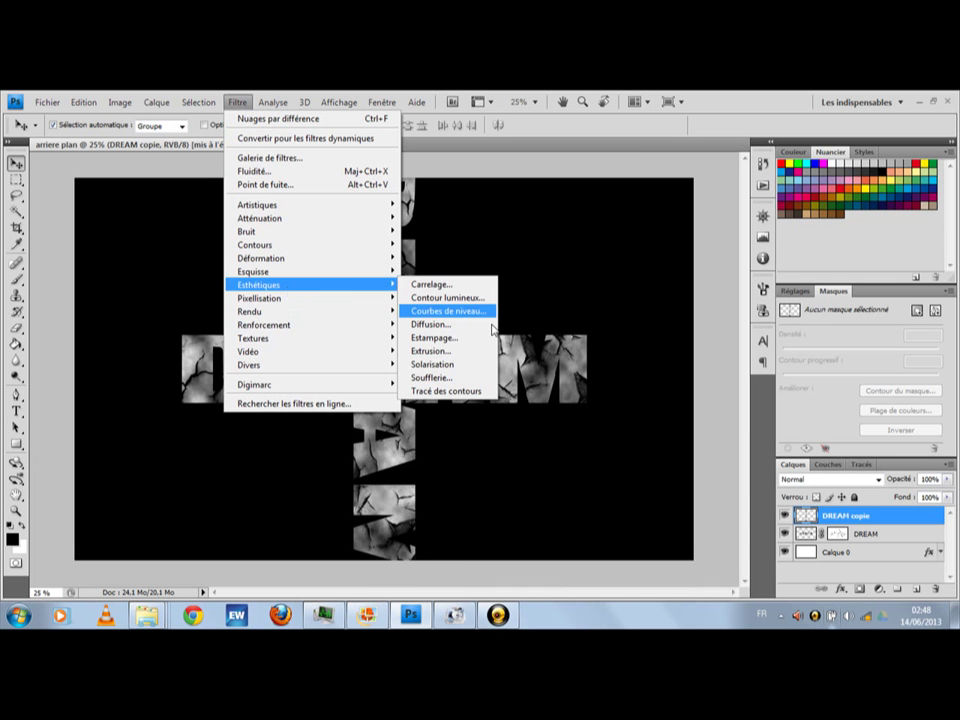
pyautogui.click(440, 378)
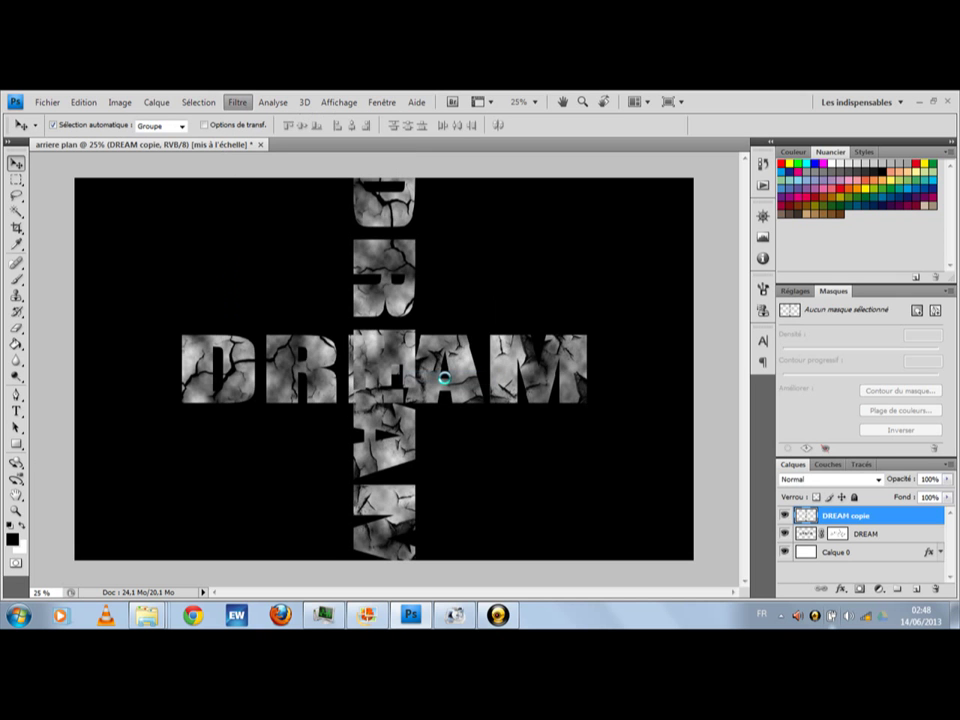